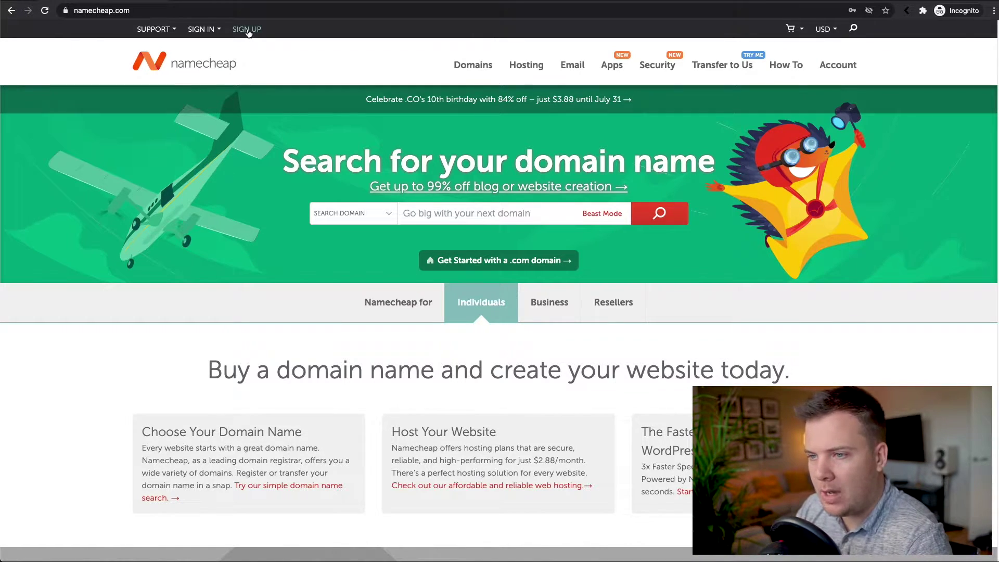
Start a new sign-up with a chosen username and the account password entered and confirmed.
{"action": "left_click", "coordinate": [247, 30]}
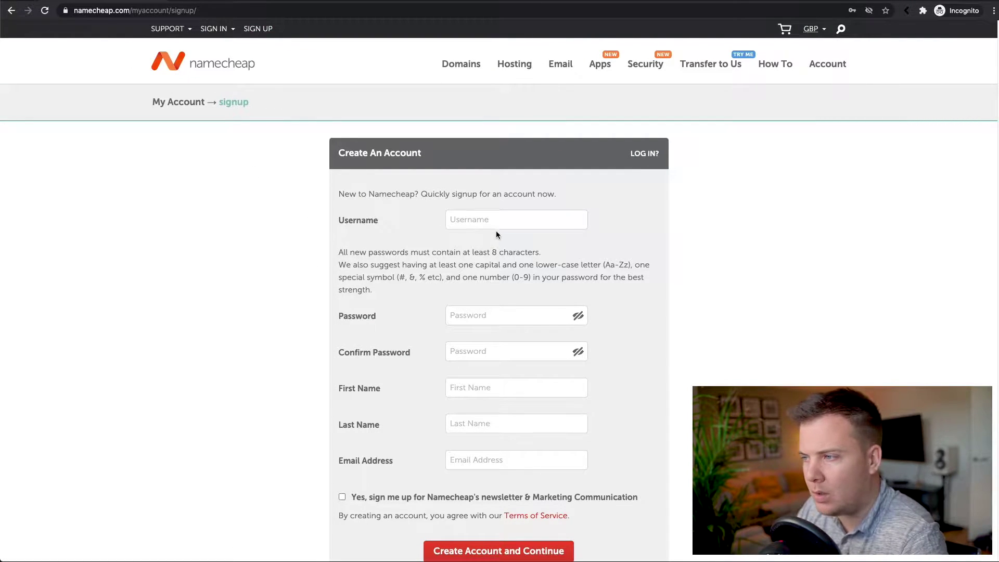
{"action": "left_click", "coordinate": [515, 223]}
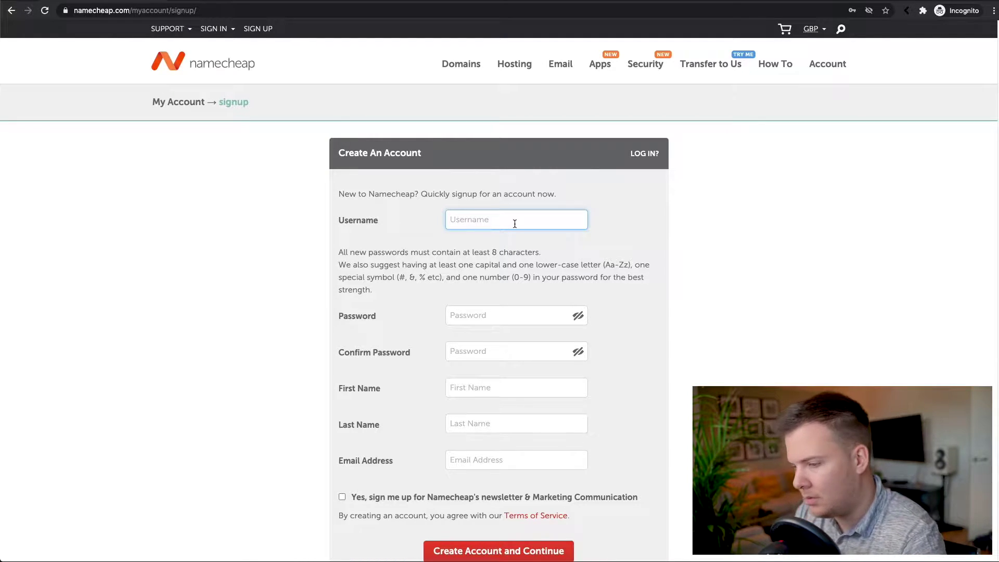
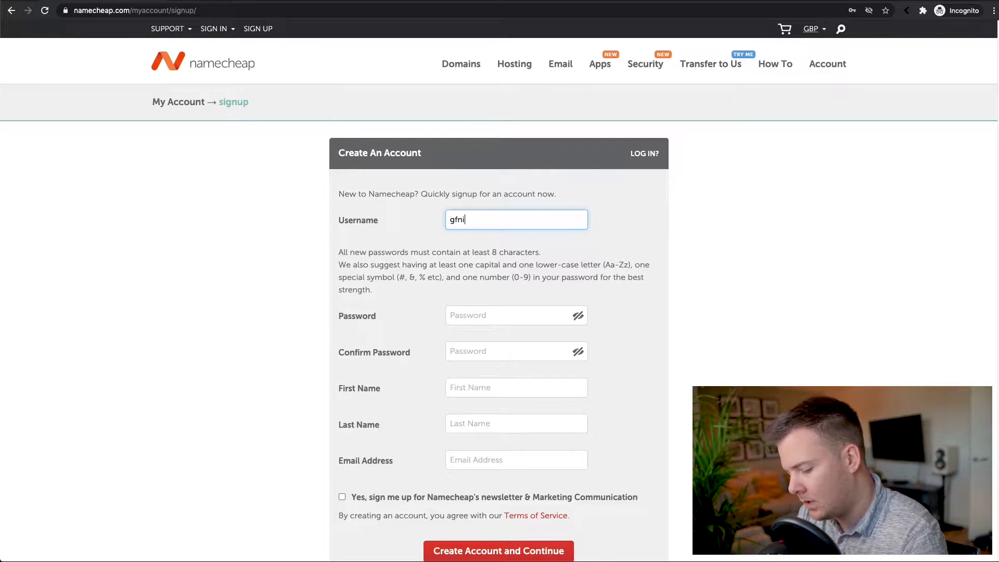
{"action": "key", "text": "Tab"}
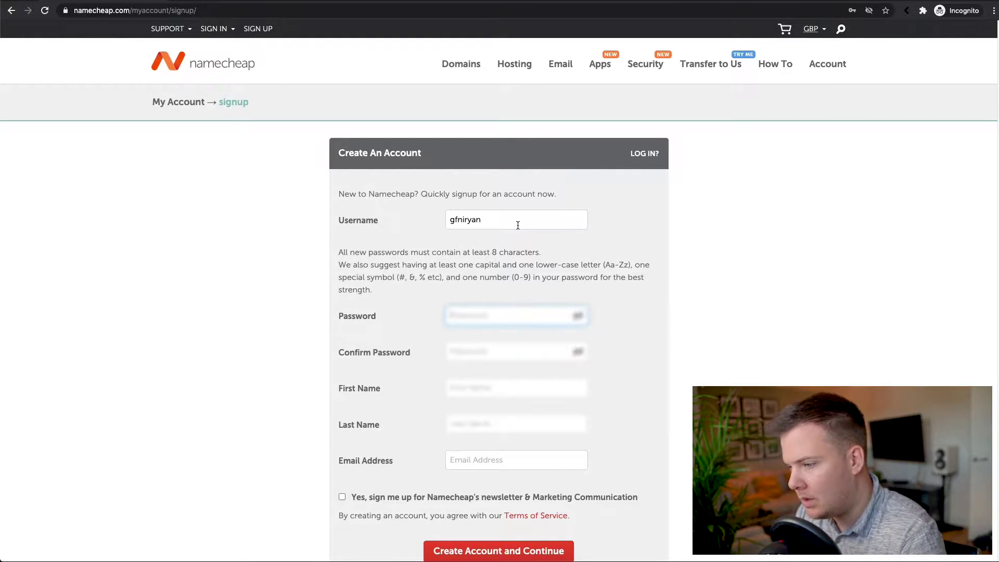
{"action": "key", "text": "Tab"}
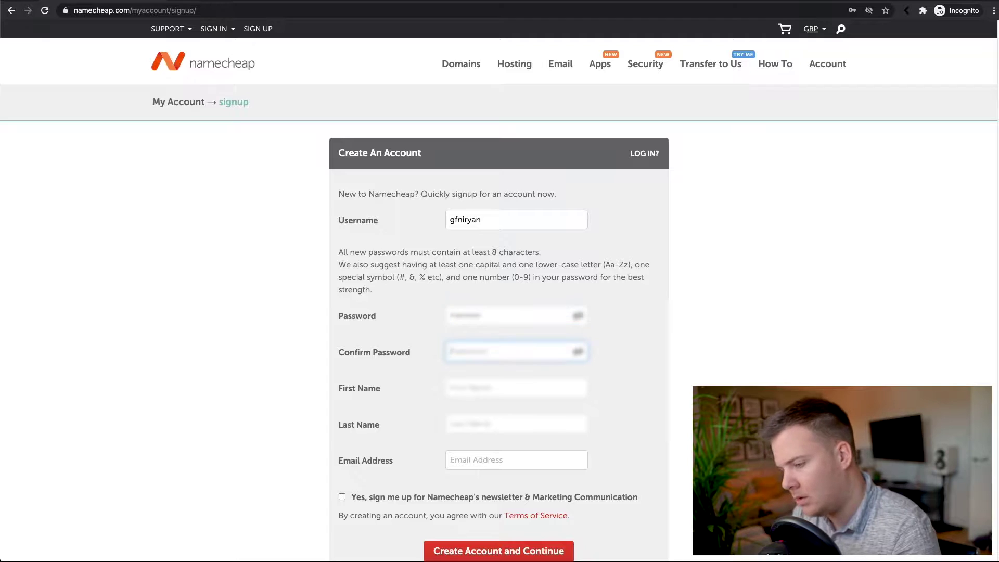
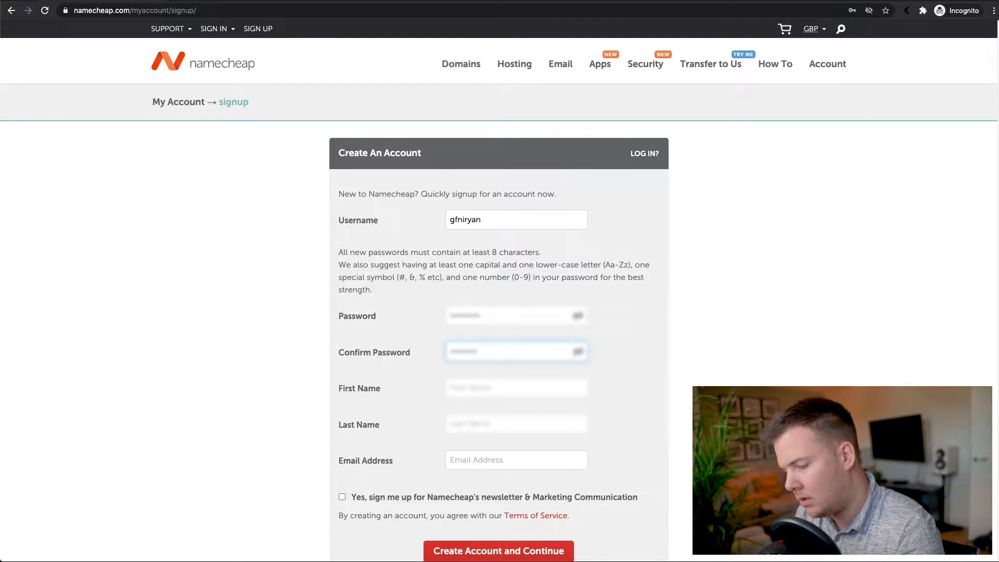
{"action": "left_click_drag", "start_coordinate": [494, 319], "coordinate": [414, 317]}
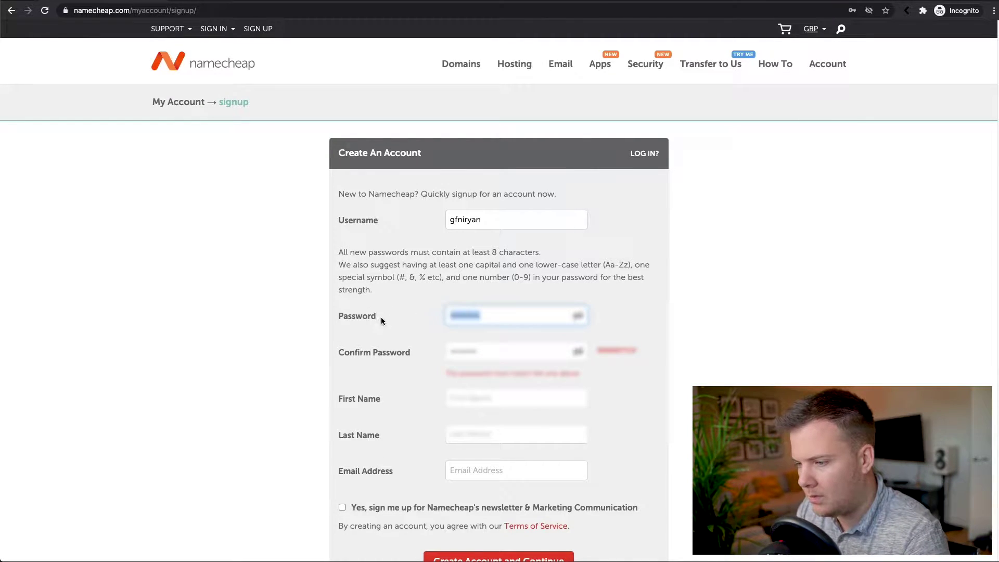
{"action": "type", "text": "••••••••"}
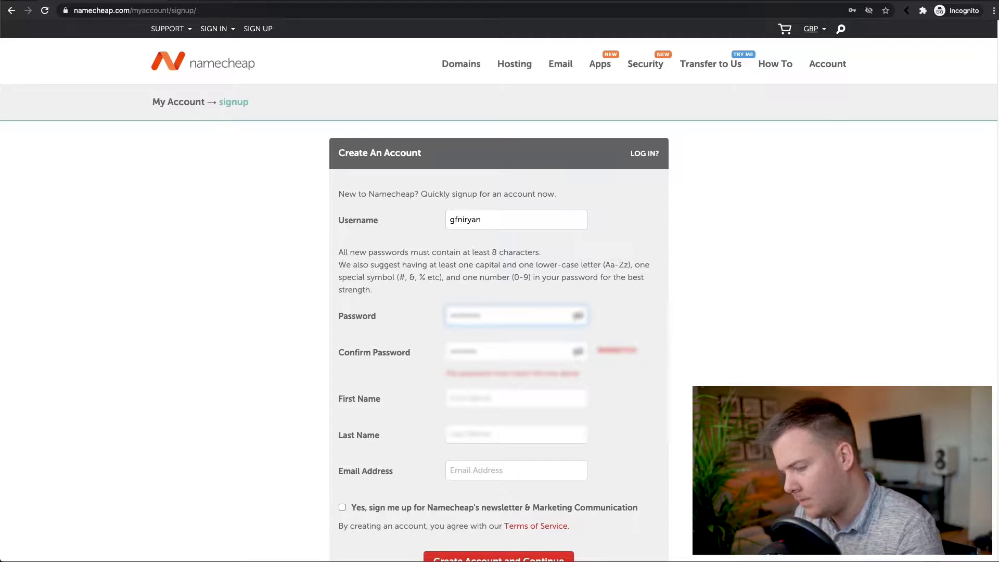
{"action": "key", "text": "Tab"}
{"action": "type", "text": "••••••••"}
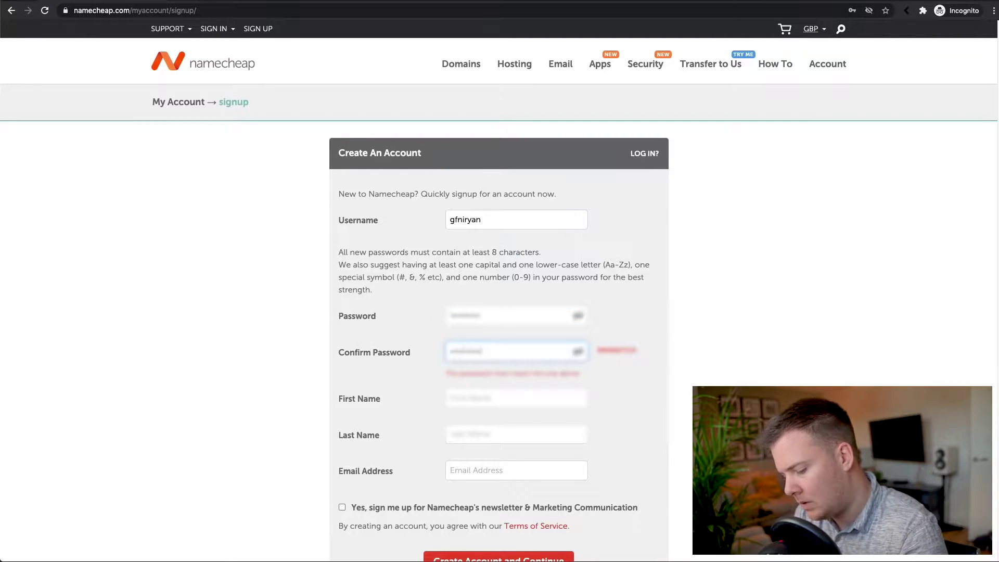
Fill in the first name, last name and e-mail address, then create the account.
{"action": "key", "text": "Tab"}
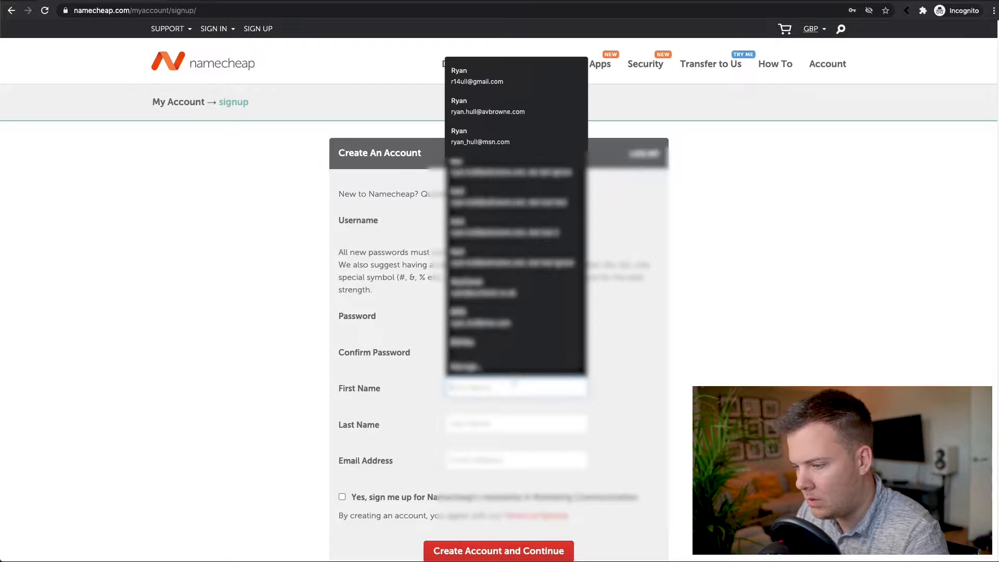
{"action": "key", "text": "Tab"}
{"action": "key", "text": "Tab"}
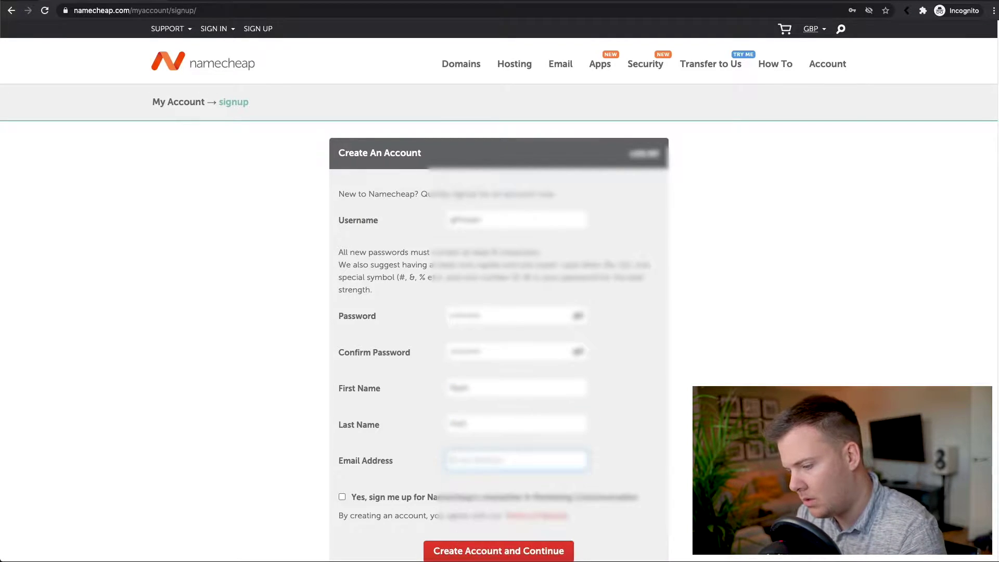
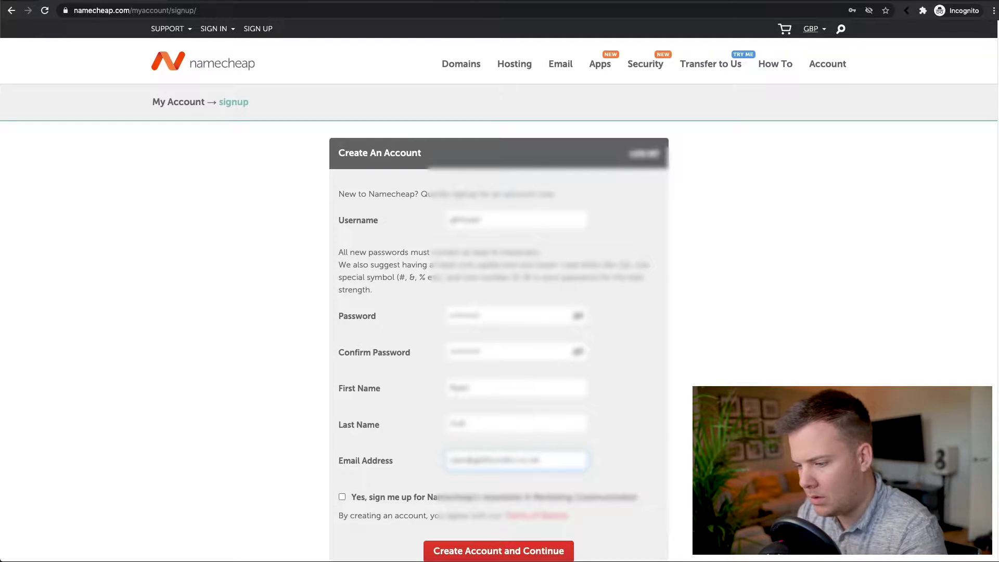
{"action": "scroll", "coordinate": [468, 523], "scroll_direction": "down", "scroll_amount": 5}
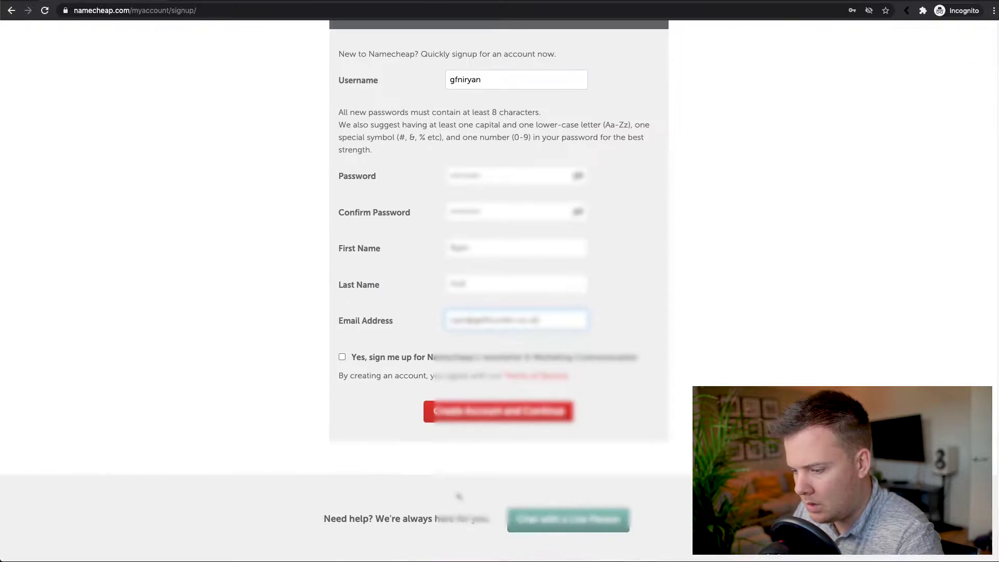
{"action": "left_click", "coordinate": [497, 418]}
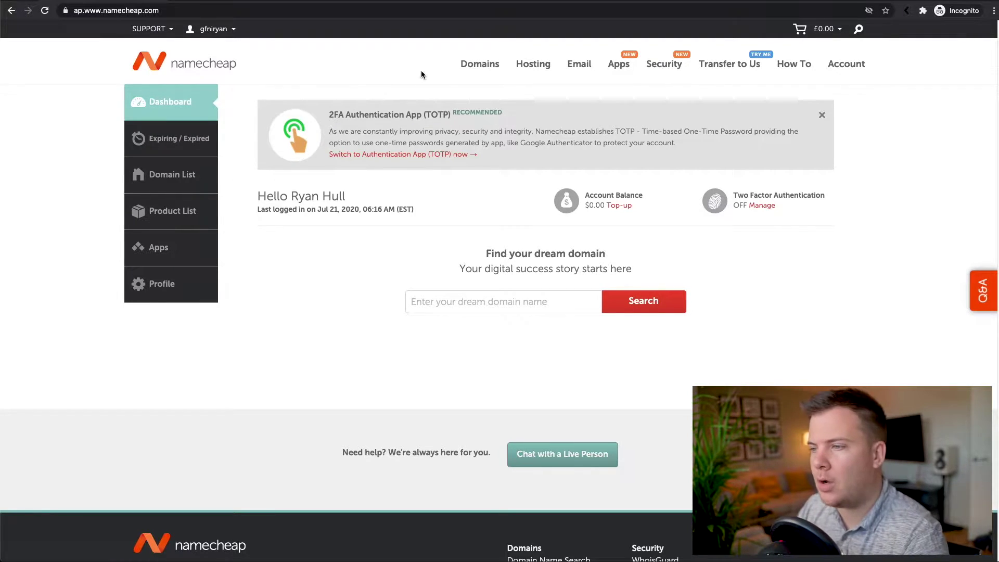
Go to the Domains section to see .net, .com, .io and .work registration prices.
{"action": "left_click", "coordinate": [471, 68]}
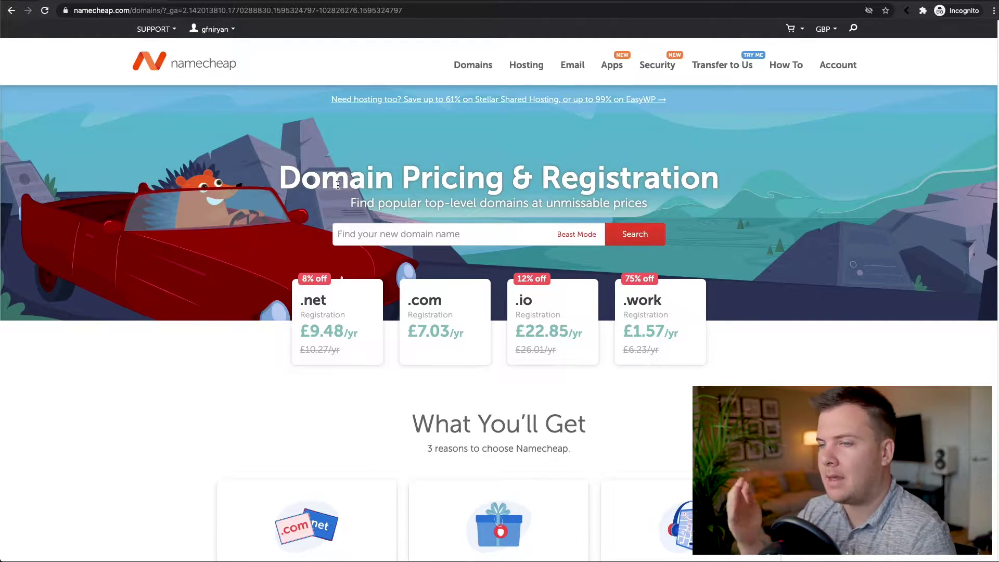
Search the domain finder for mydiy.site.
{"action": "left_click", "coordinate": [402, 236]}
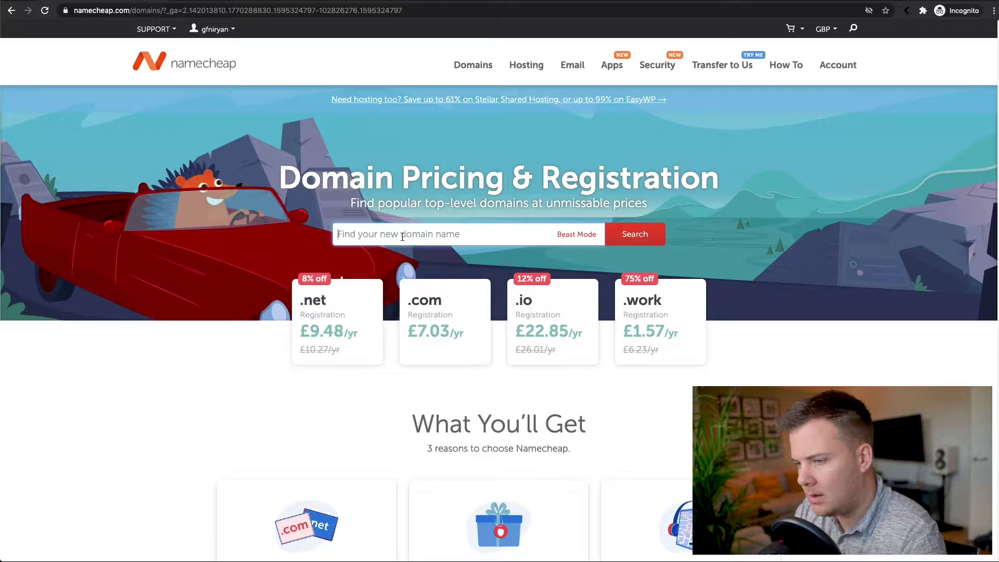
{"action": "type", "text": "my"}
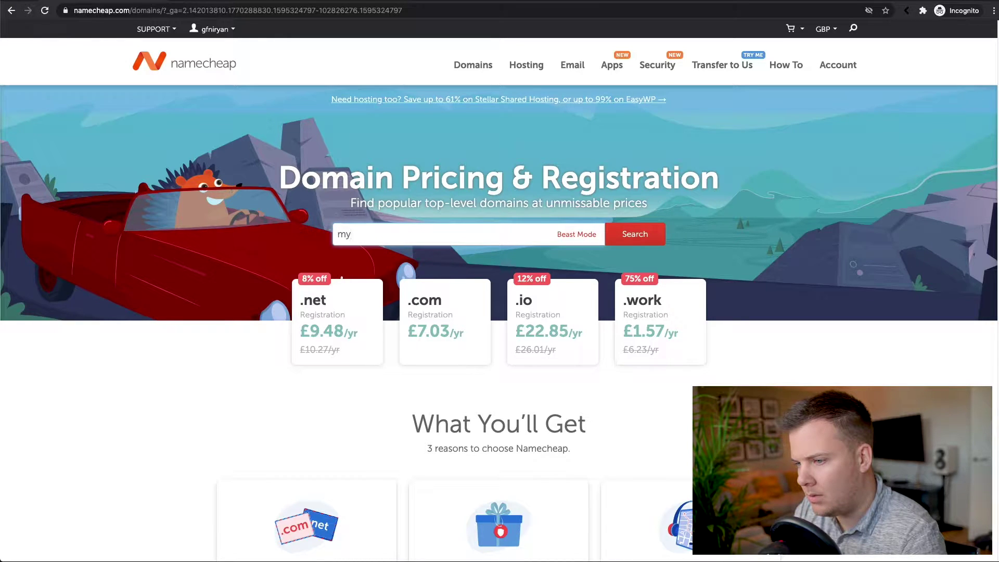
{"action": "type", "text": "diy.si"}
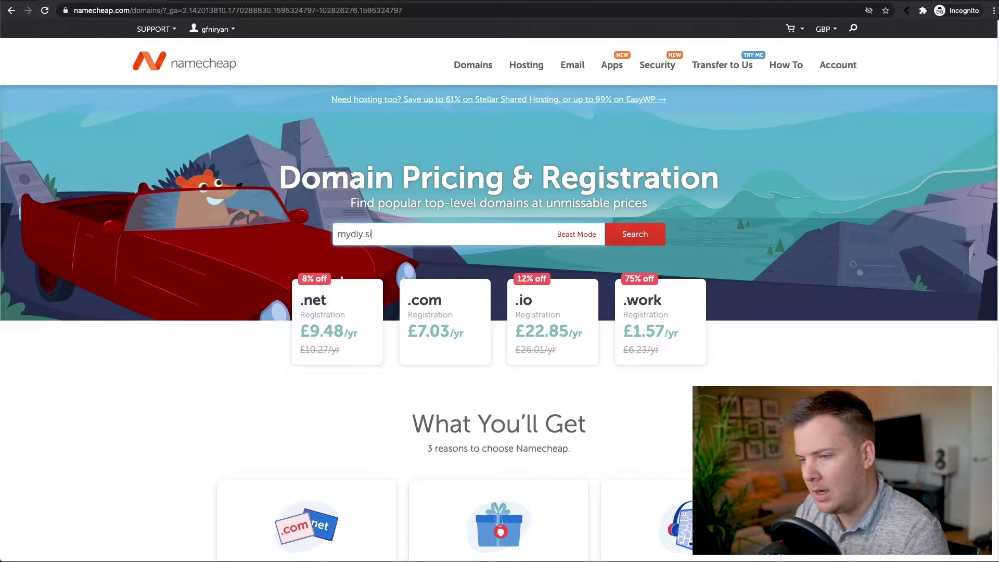
{"action": "type", "text": "te"}
{"action": "key", "text": "Return"}
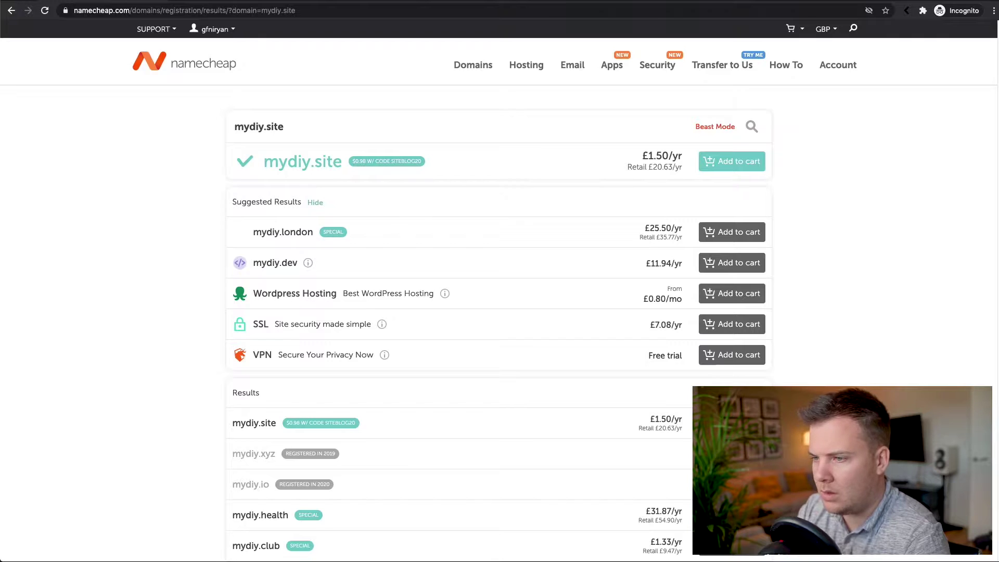
Change the search to mydiy.com to check its availability.
{"action": "scroll", "coordinate": [215, 176], "scroll_direction": "down", "scroll_amount": 8}
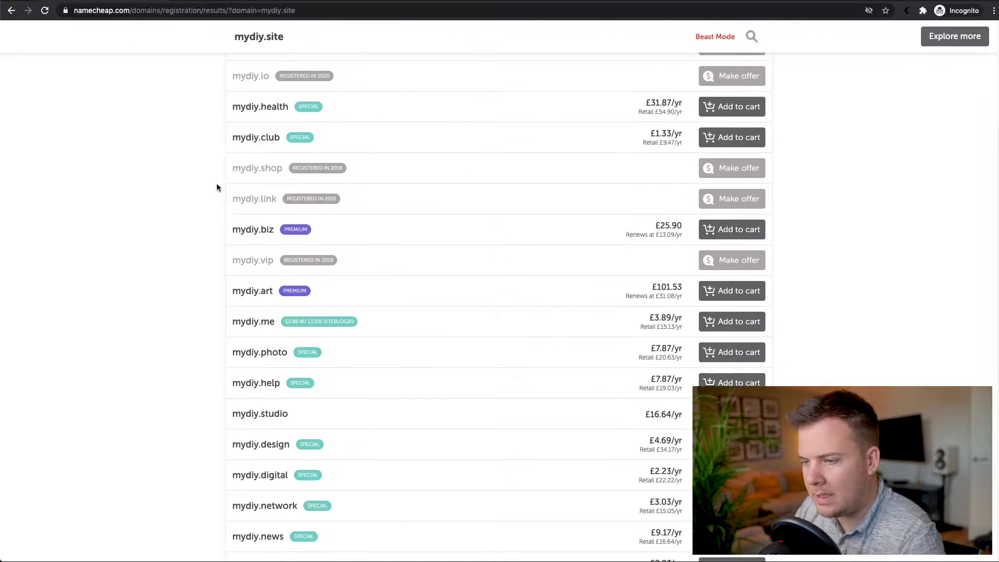
{"action": "scroll", "coordinate": [266, 182], "scroll_direction": "up", "scroll_amount": 8}
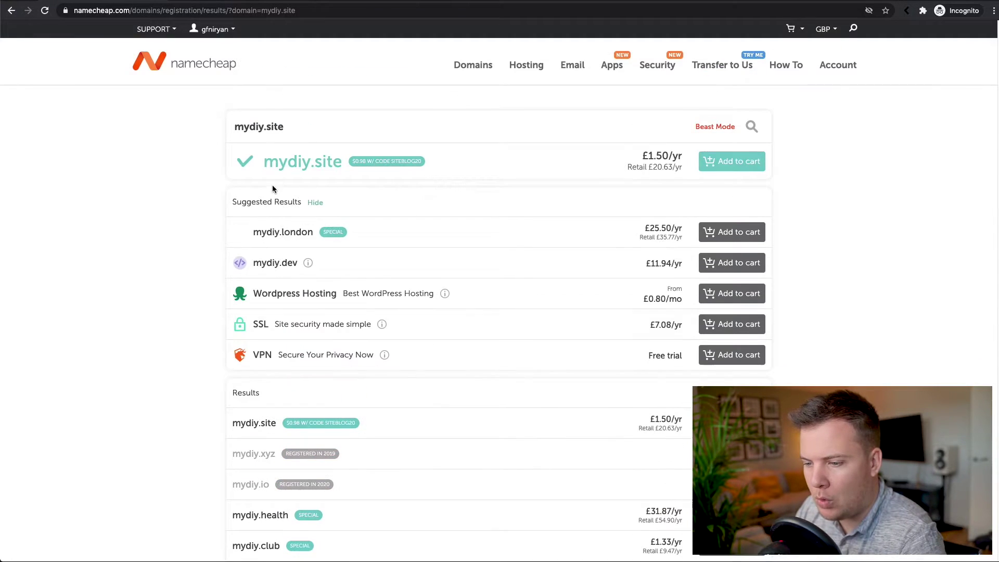
{"action": "double_click", "coordinate": [278, 127]}
{"action": "type", "text": "com"}
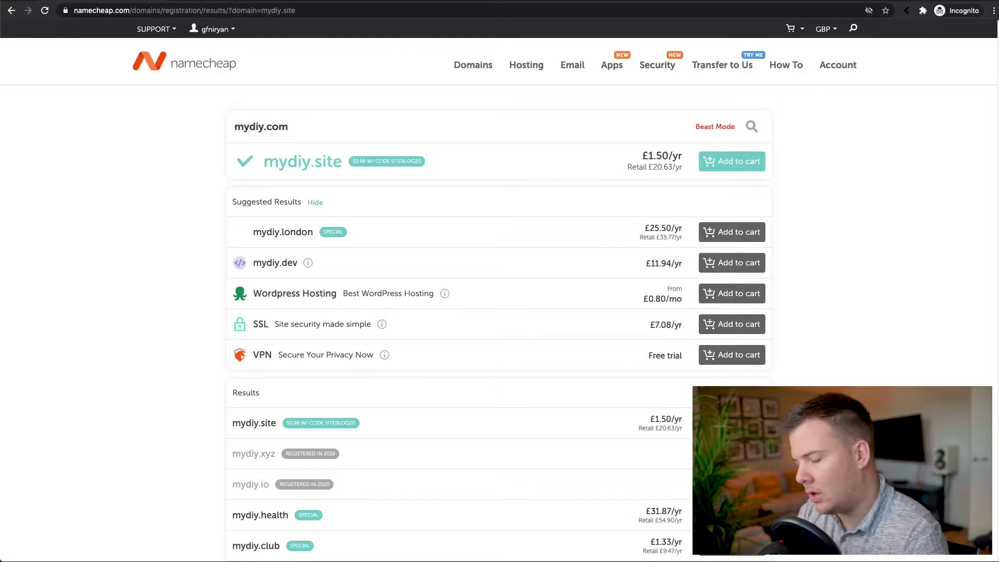
{"action": "key", "text": "Return"}
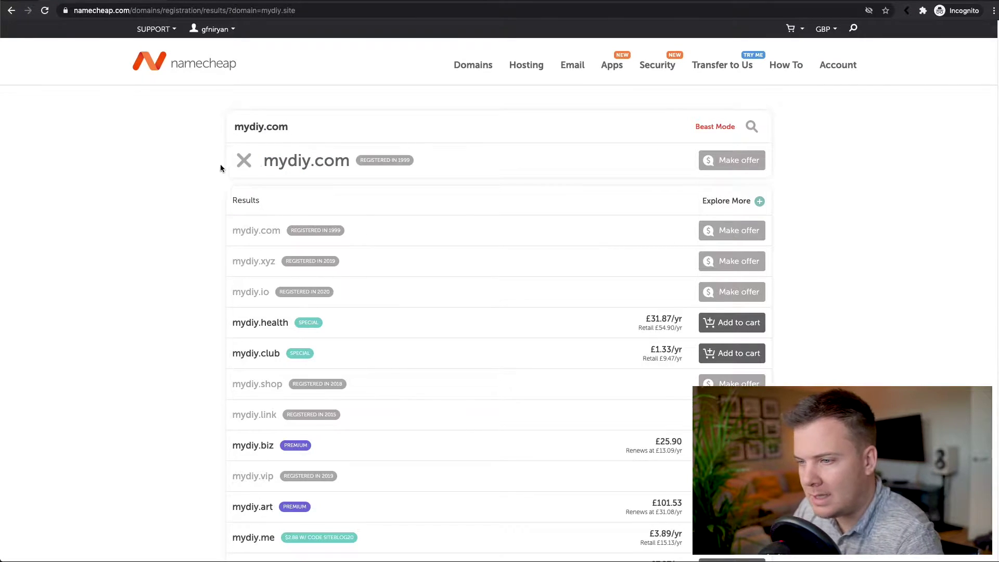
Search mydiy.site again, highlight coupon SITEBLOG20, and add mydiy.site at £1.50/yr to the cart.
{"action": "double_click", "coordinate": [281, 127]}
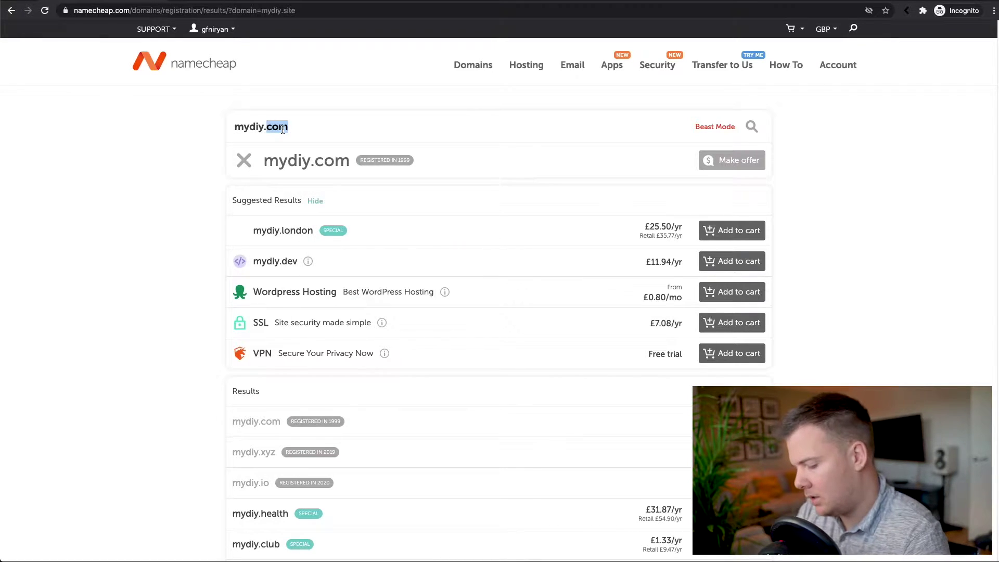
{"action": "type", "text": "site"}
{"action": "key", "text": "Return"}
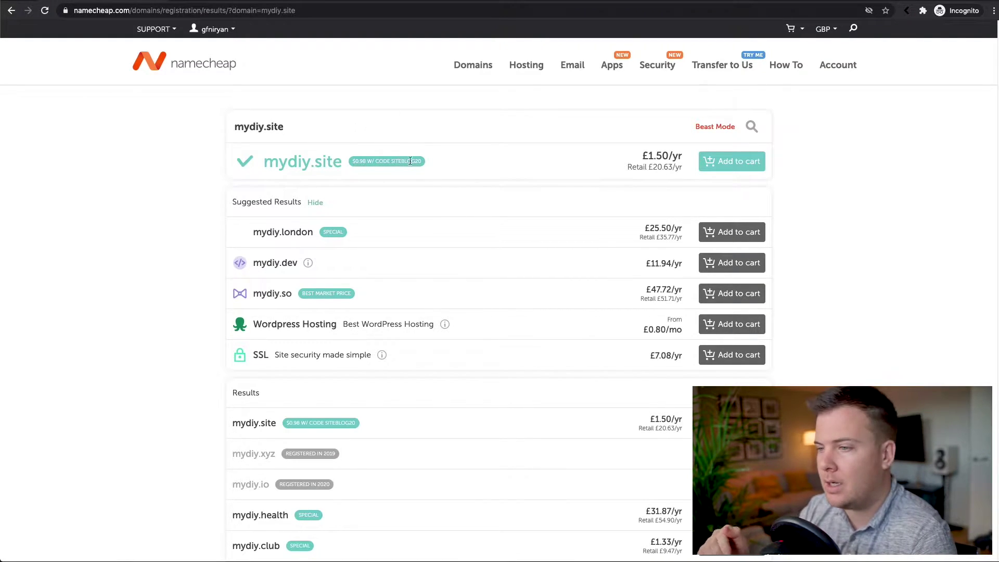
{"action": "left_click_drag", "start_coordinate": [392, 161], "coordinate": [422, 163]}
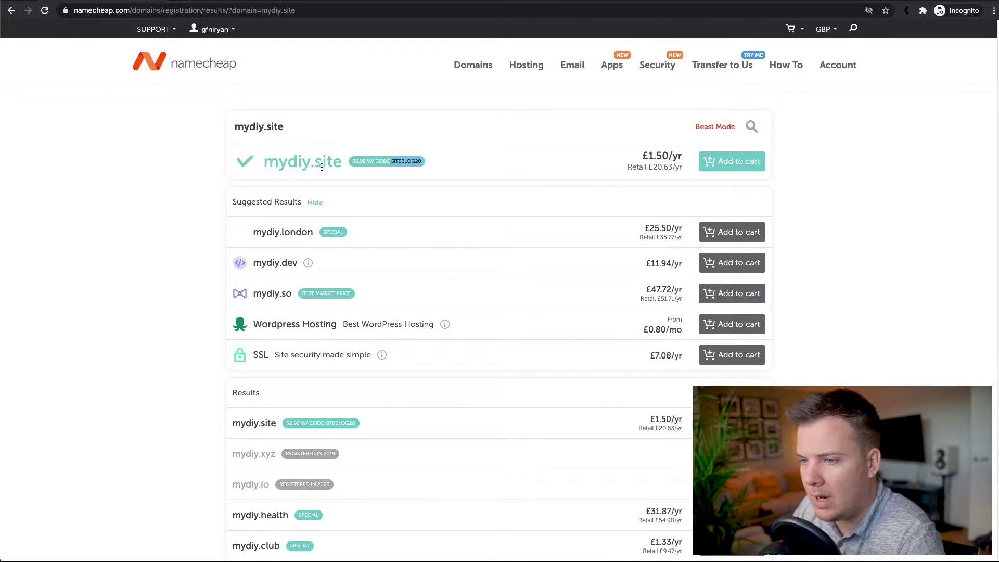
{"action": "left_click", "coordinate": [714, 164]}
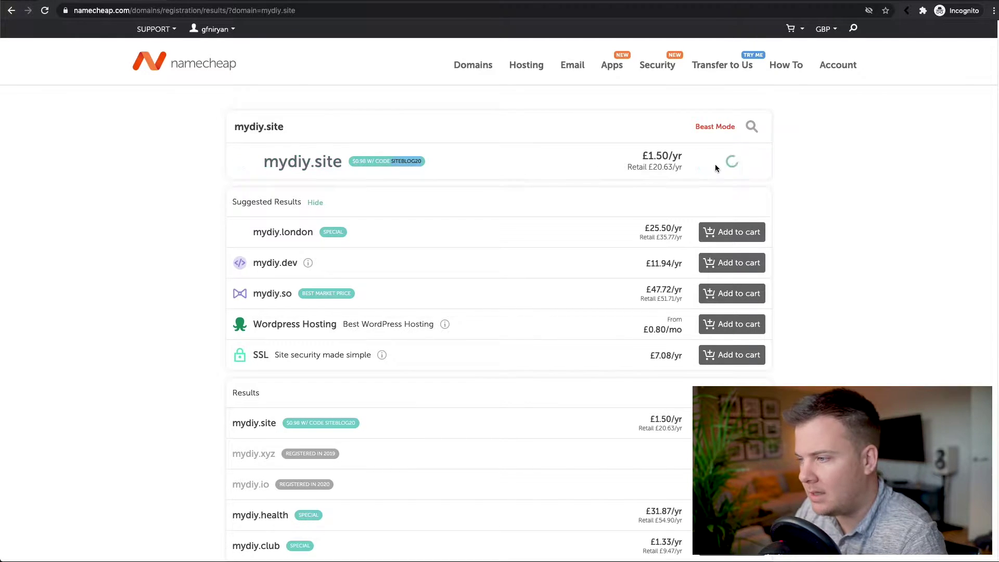
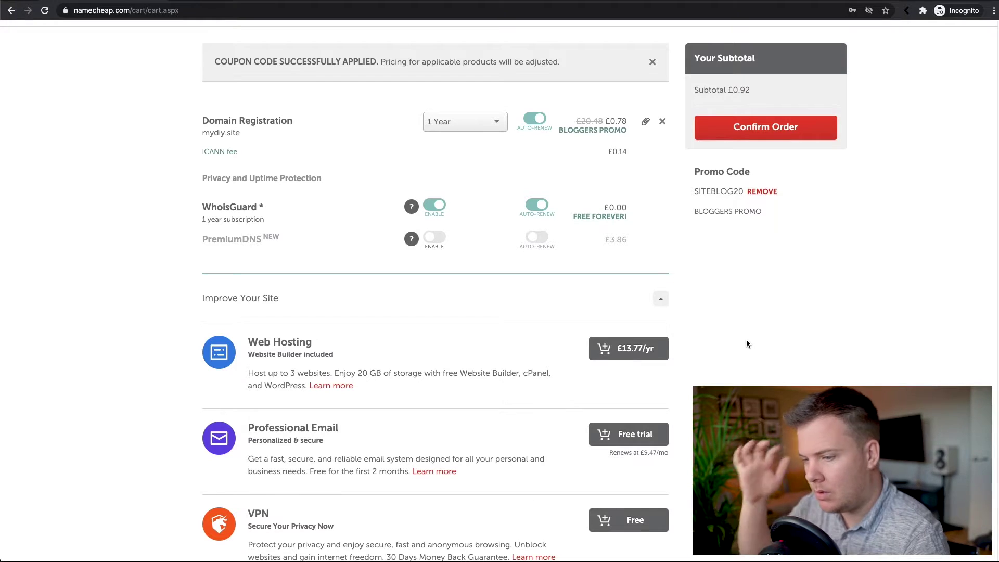
Try adding the Professional Email free trial to the mydiy.site cart, then toggle it off again.
{"action": "scroll", "coordinate": [501, 319], "scroll_direction": "down", "scroll_amount": 1}
{"action": "scroll", "coordinate": [495, 319], "scroll_direction": "down", "scroll_amount": 2}
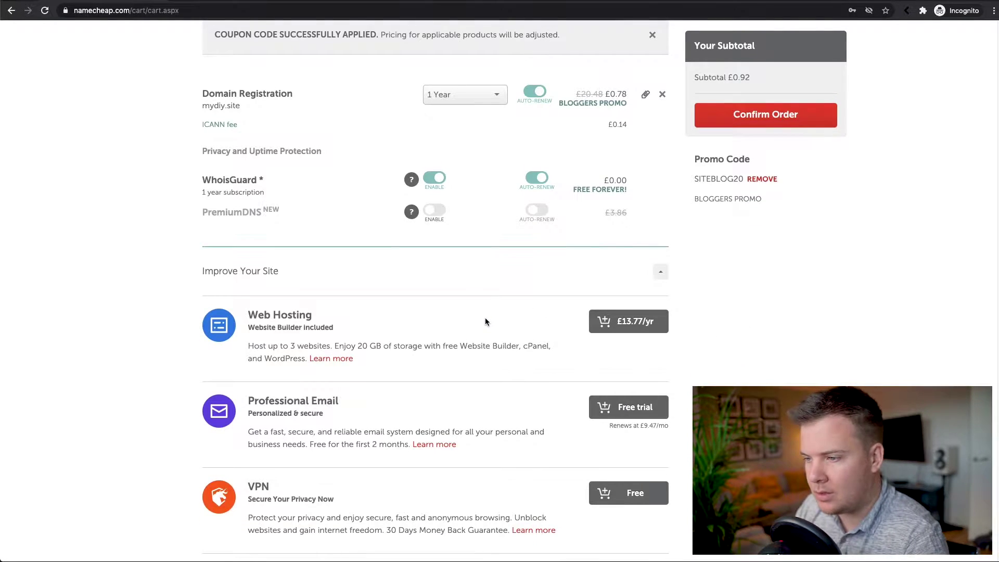
{"action": "scroll", "coordinate": [483, 321], "scroll_direction": "down", "scroll_amount": 4}
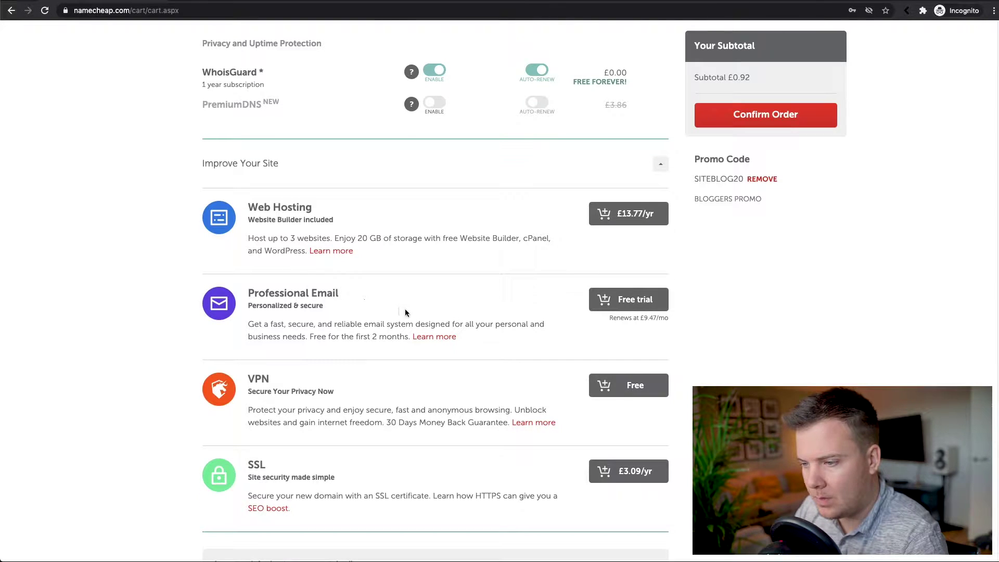
{"action": "left_click_drag", "start_coordinate": [249, 293], "coordinate": [339, 293]}
{"action": "left_click", "coordinate": [591, 300]}
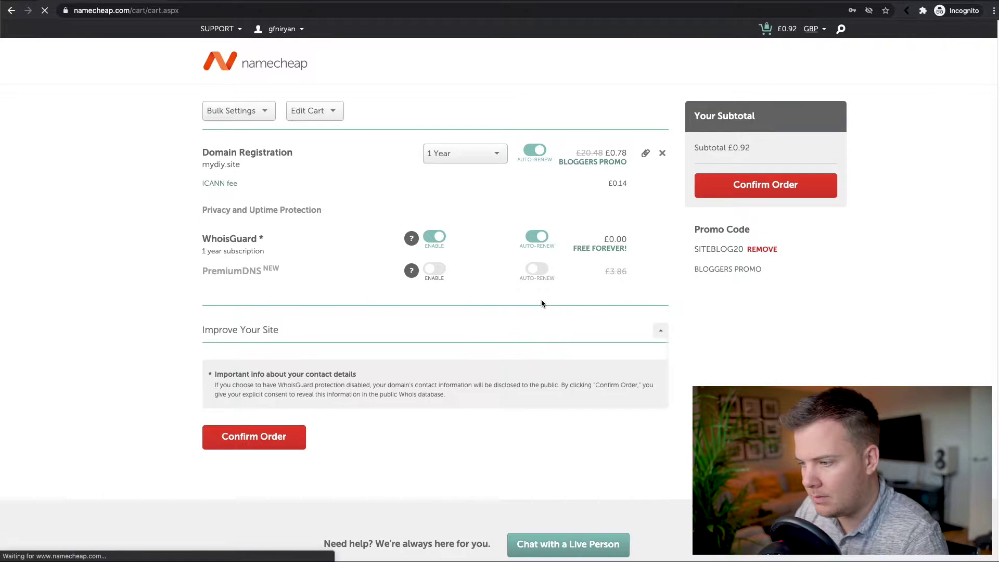
{"action": "scroll", "coordinate": [470, 322], "scroll_direction": "down", "scroll_amount": 2}
{"action": "scroll", "coordinate": [471, 320], "scroll_direction": "down", "scroll_amount": 5}
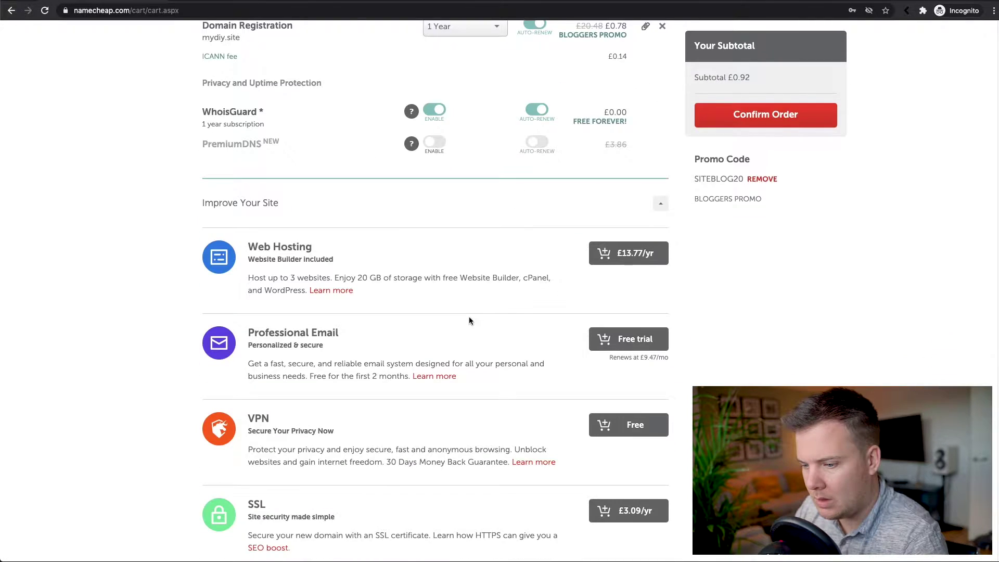
{"action": "scroll", "coordinate": [468, 320], "scroll_direction": "up", "scroll_amount": 3}
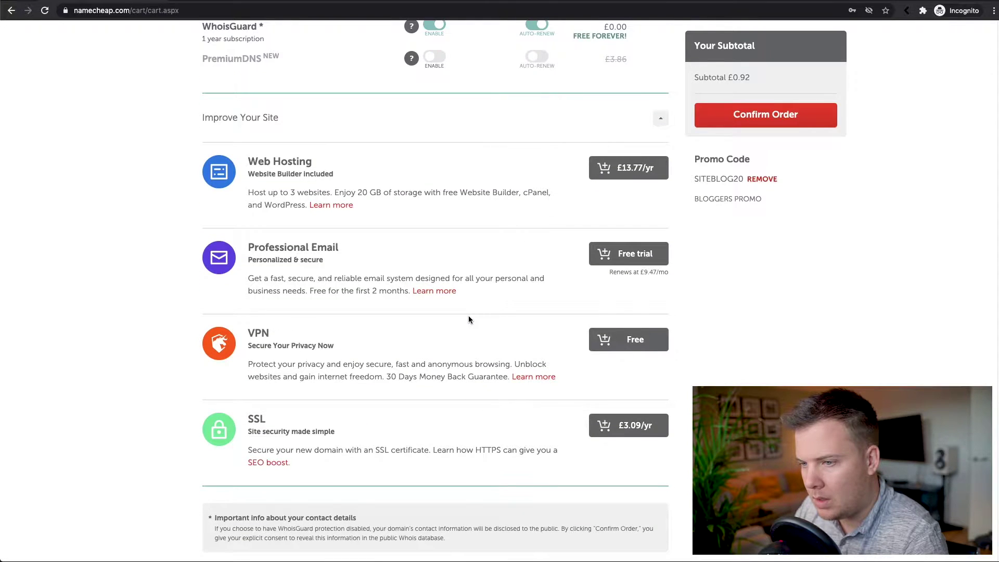
{"action": "scroll", "coordinate": [468, 319], "scroll_direction": "up", "scroll_amount": 4}
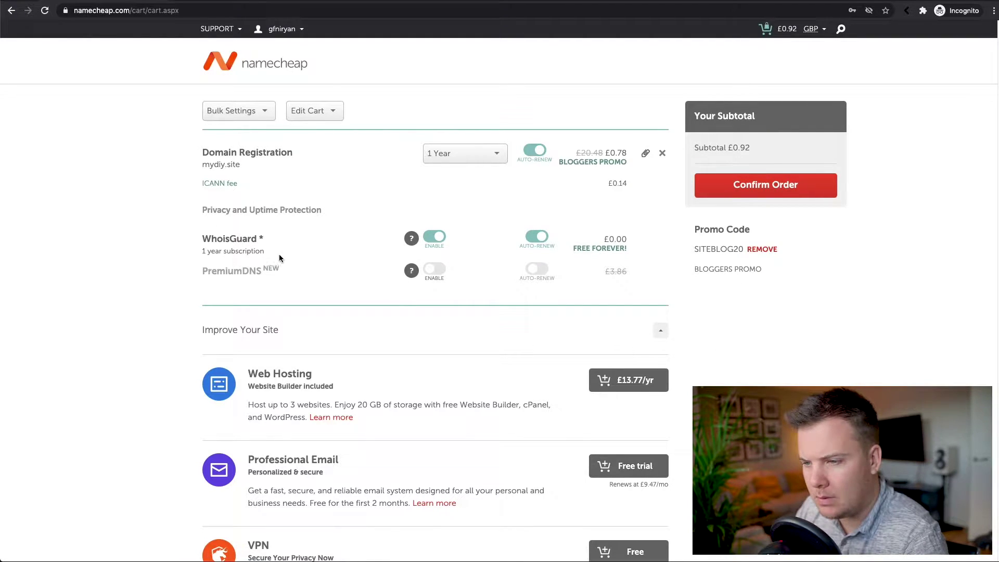
{"action": "scroll", "coordinate": [417, 361], "scroll_direction": "down", "scroll_amount": 3}
{"action": "left_click", "coordinate": [613, 342]}
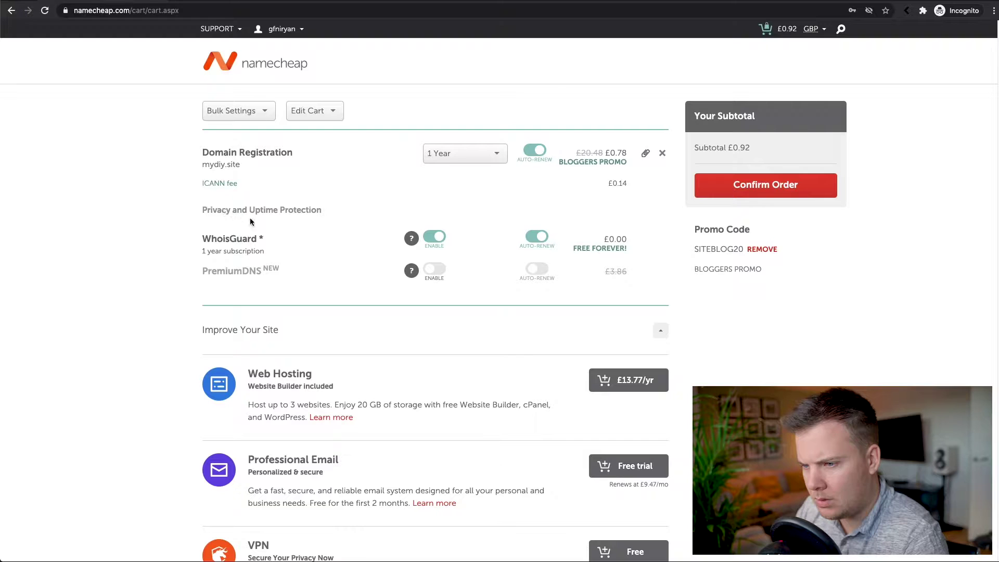
Collapse the Improve Your Site offers and confirm the £0.92 mydiy.site order.
{"action": "scroll", "coordinate": [191, 222], "scroll_direction": "down", "scroll_amount": 2}
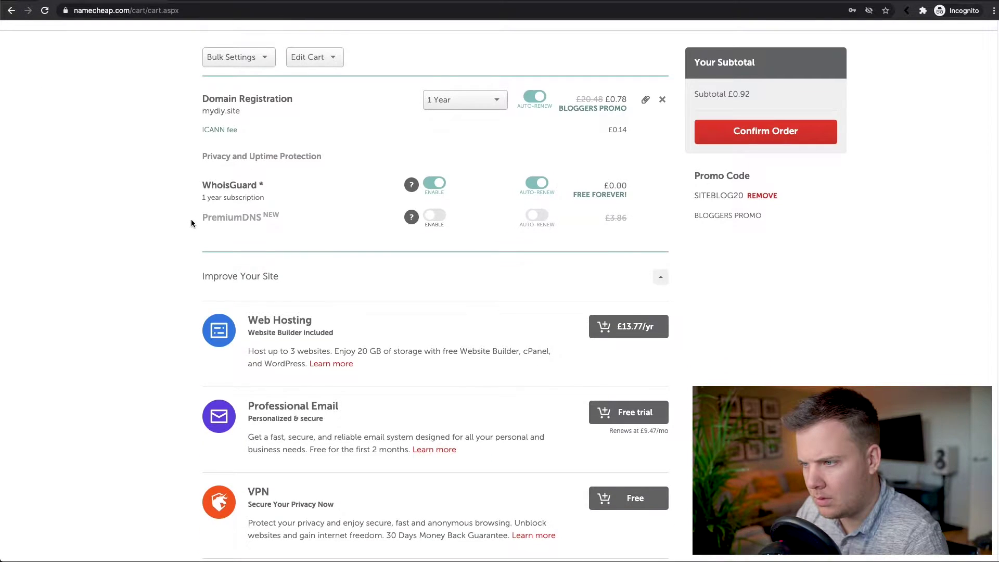
{"action": "scroll", "coordinate": [192, 222], "scroll_direction": "down", "scroll_amount": 7}
{"action": "scroll", "coordinate": [191, 222], "scroll_direction": "up", "scroll_amount": 5}
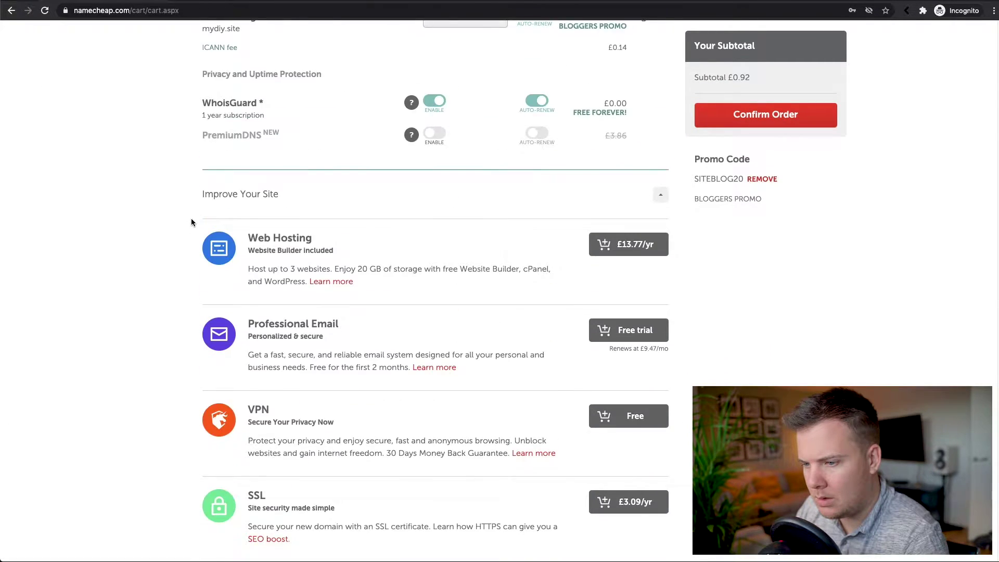
{"action": "scroll", "coordinate": [191, 222], "scroll_direction": "up", "scroll_amount": 3}
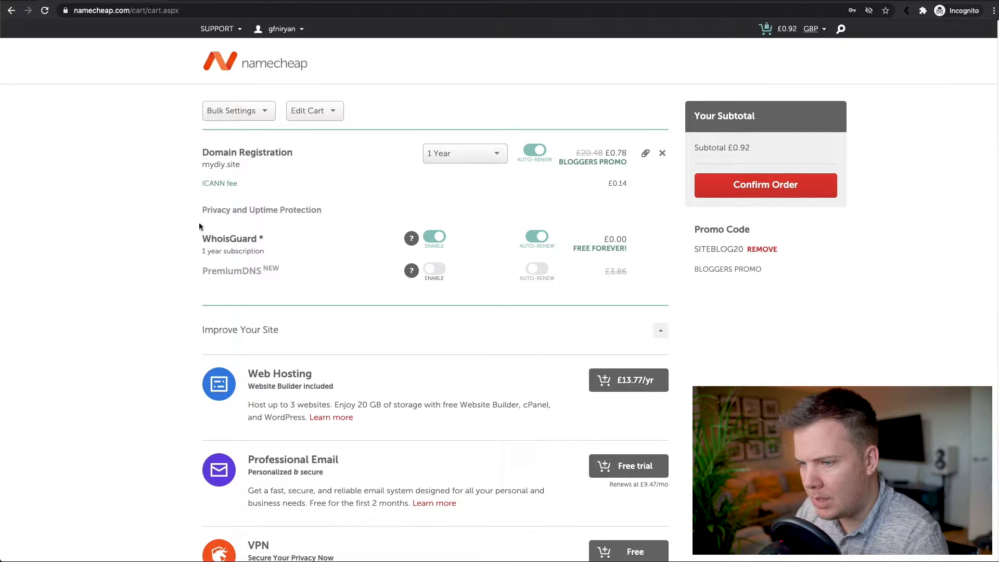
{"action": "left_click_drag", "start_coordinate": [205, 209], "coordinate": [311, 215]}
{"action": "left_click", "coordinate": [323, 213]}
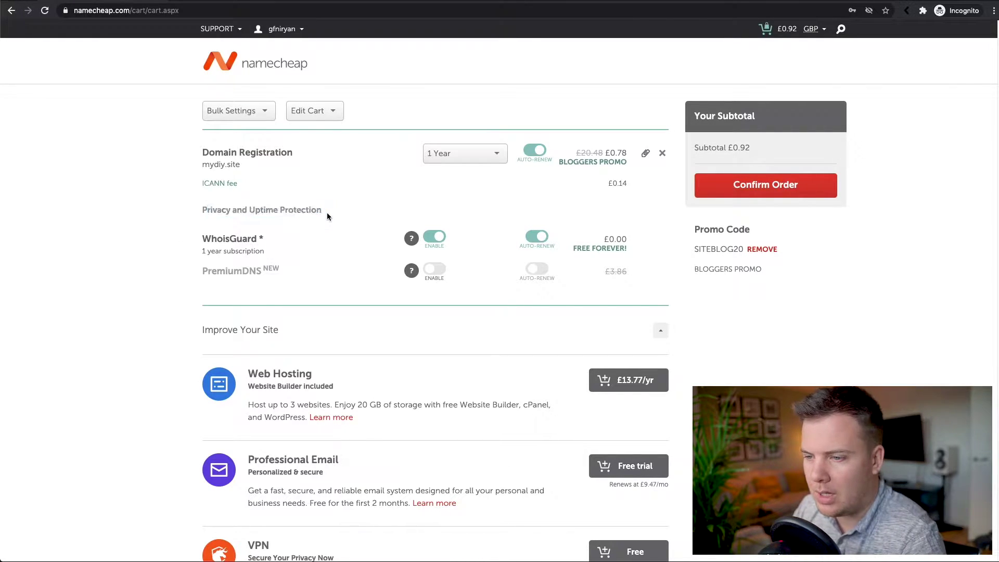
{"action": "left_click", "coordinate": [838, 310]}
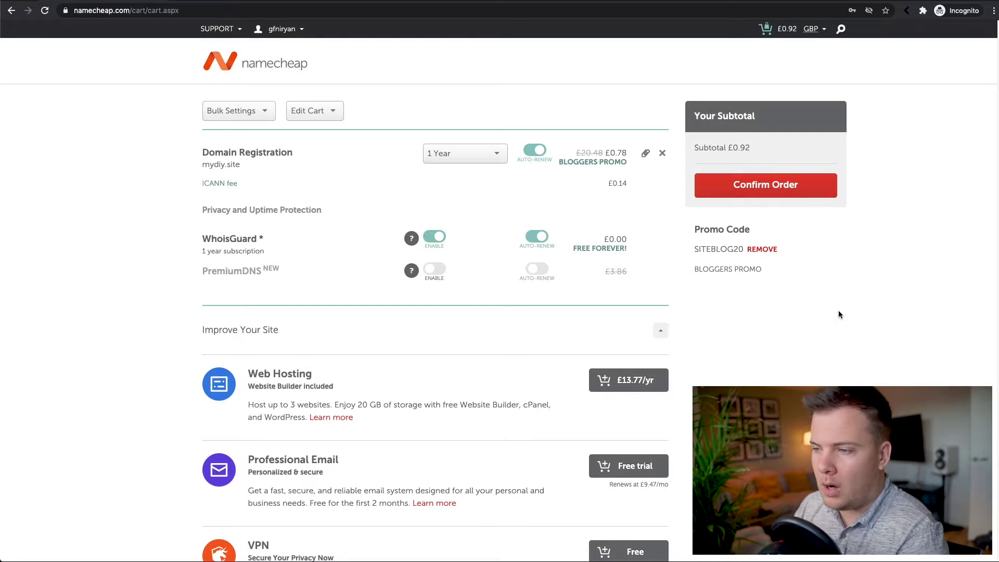
{"action": "left_click", "coordinate": [654, 337]}
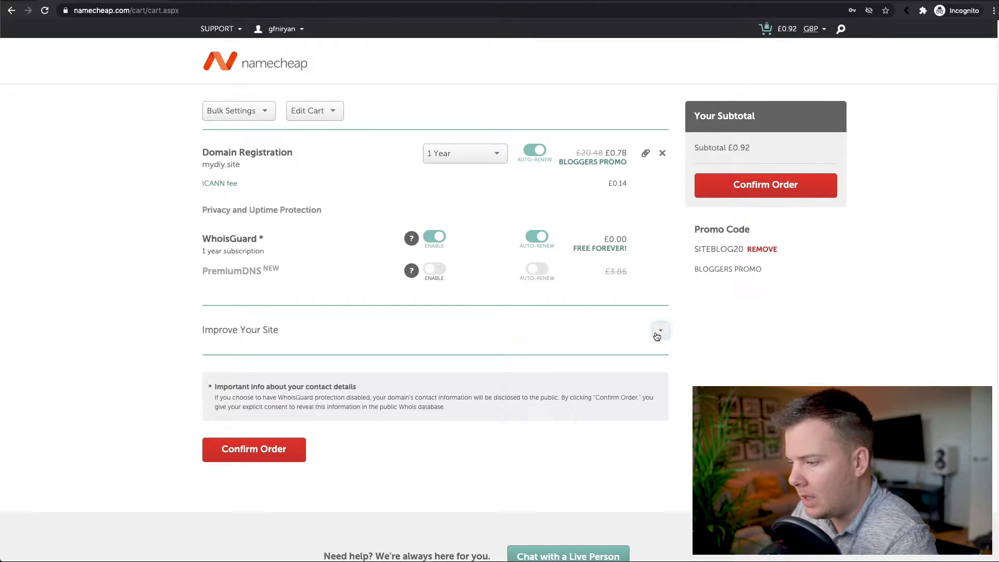
{"action": "left_click", "coordinate": [736, 185]}
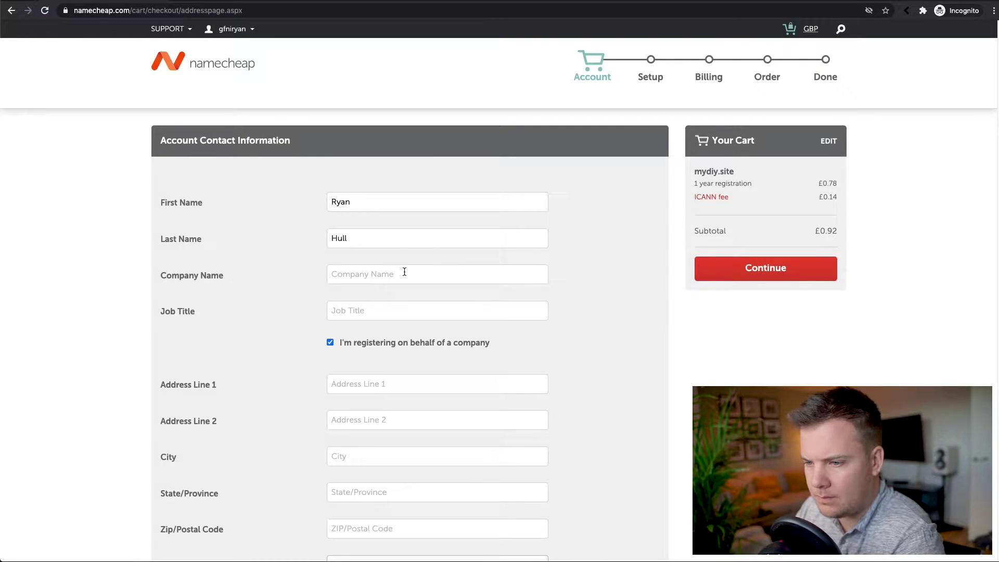
Submit account contact details with company 'Get found' and job title 'Web Developer'.
{"action": "left_click", "coordinate": [404, 273]}
{"action": "type", "text": "Get found"}
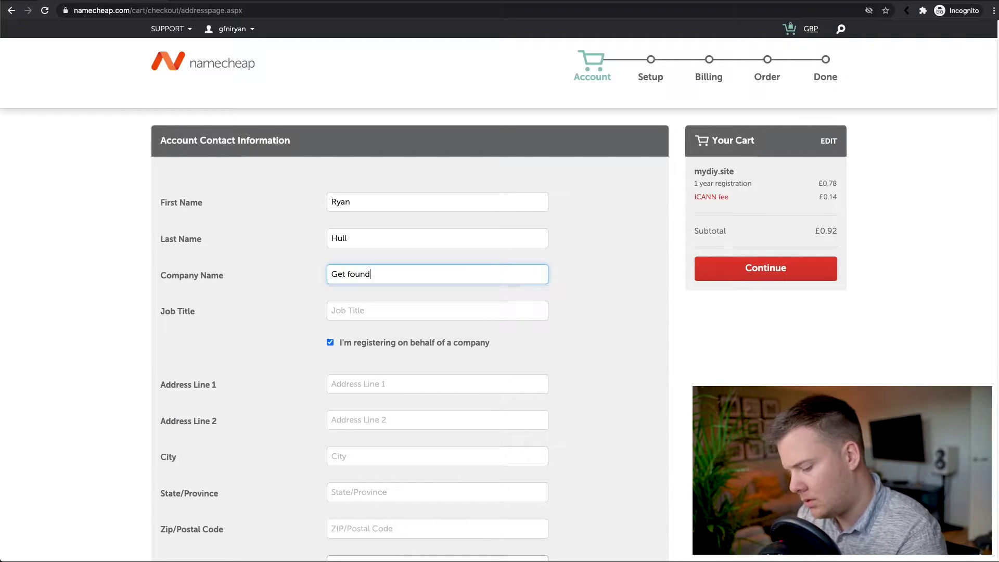
{"action": "left_click", "coordinate": [399, 308]}
{"action": "type", "text": "Web Developer"}
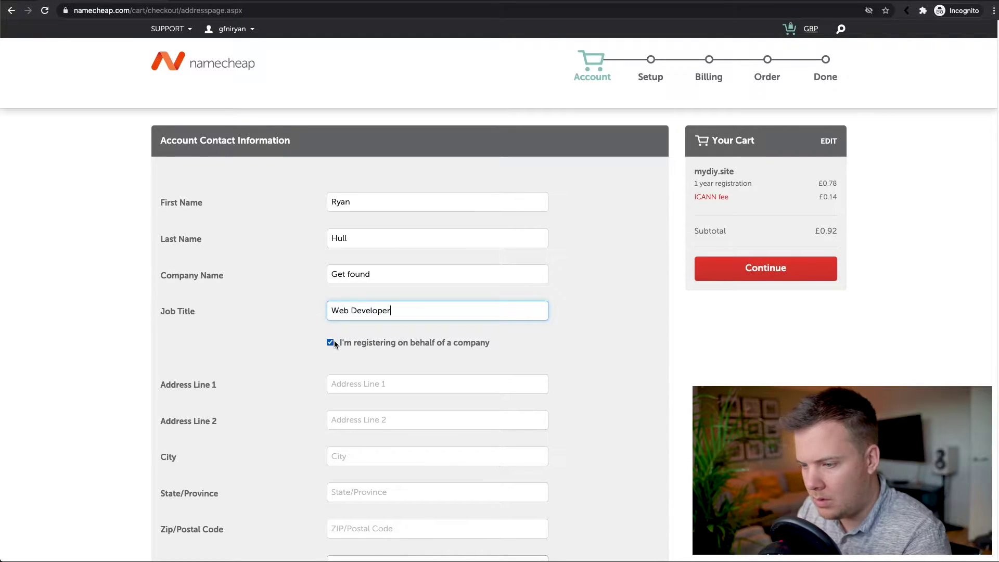
{"action": "left_click", "coordinate": [331, 342]}
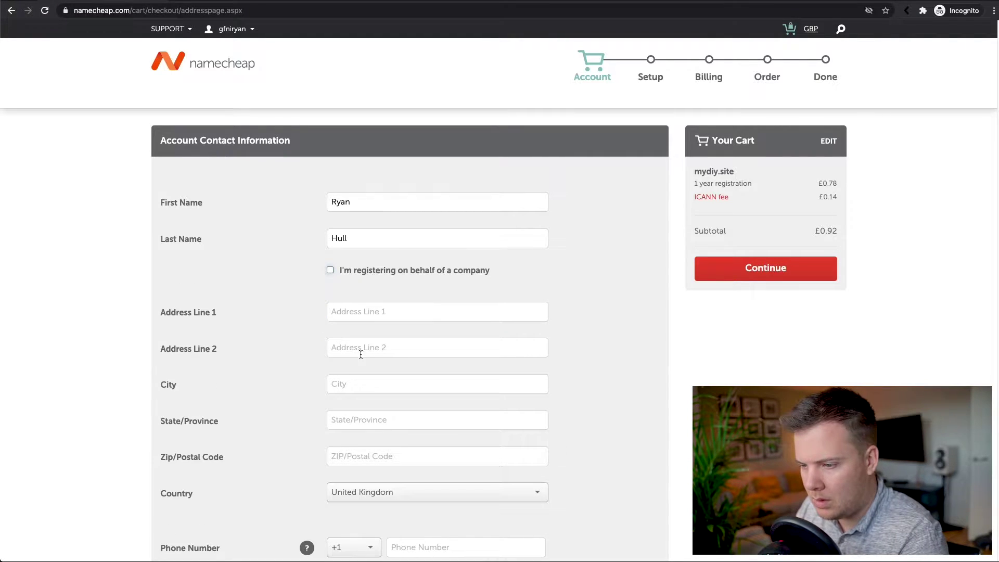
{"action": "scroll", "coordinate": [302, 305], "scroll_direction": "down", "scroll_amount": 1}
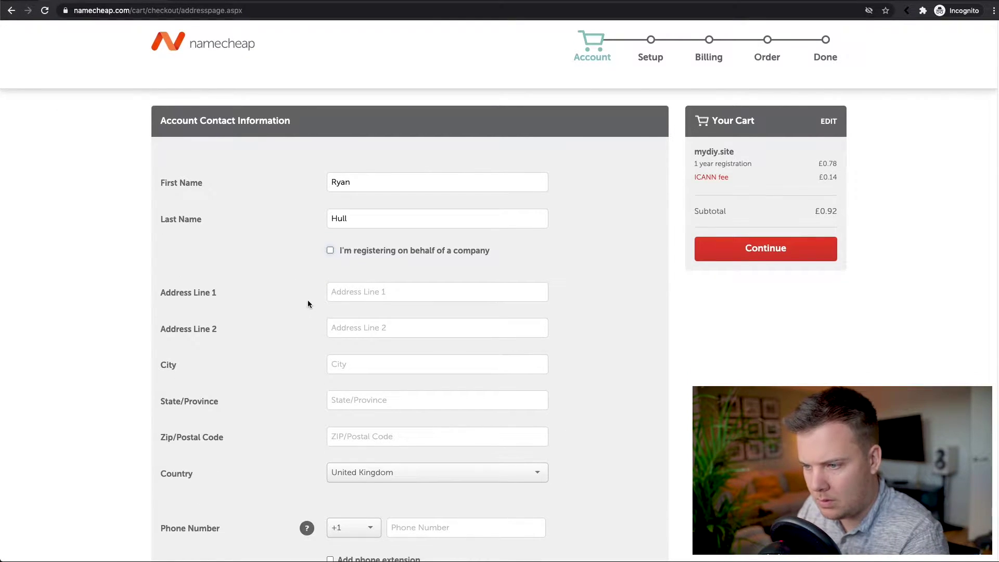
{"action": "left_click", "coordinate": [330, 249]}
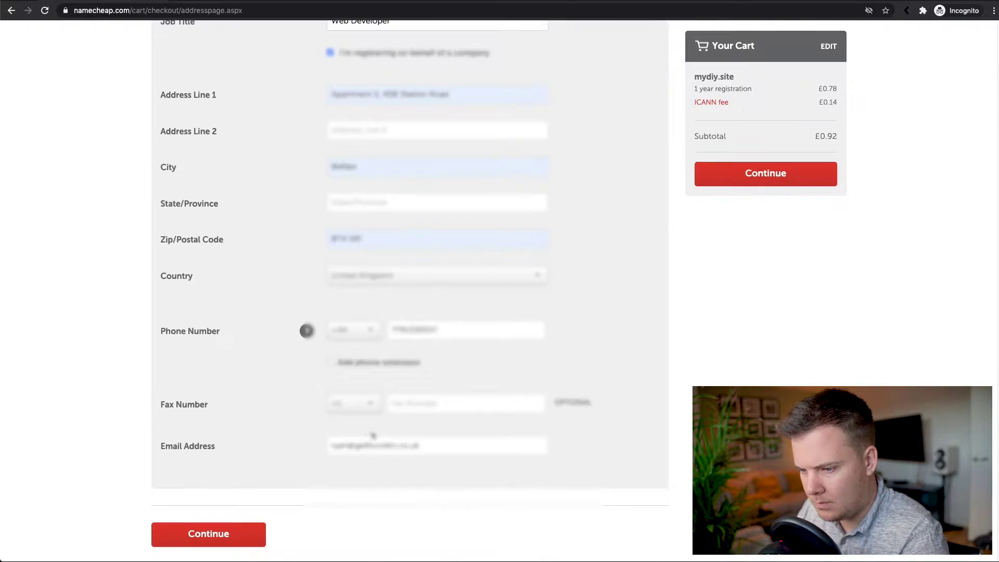
{"action": "scroll", "coordinate": [340, 424], "scroll_direction": "down", "scroll_amount": 3}
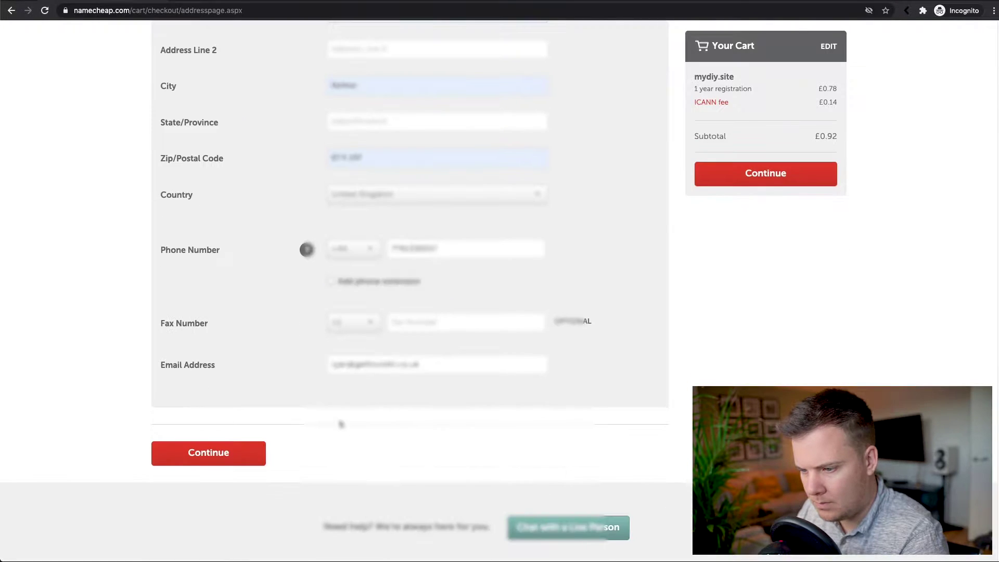
{"action": "left_click", "coordinate": [243, 457]}
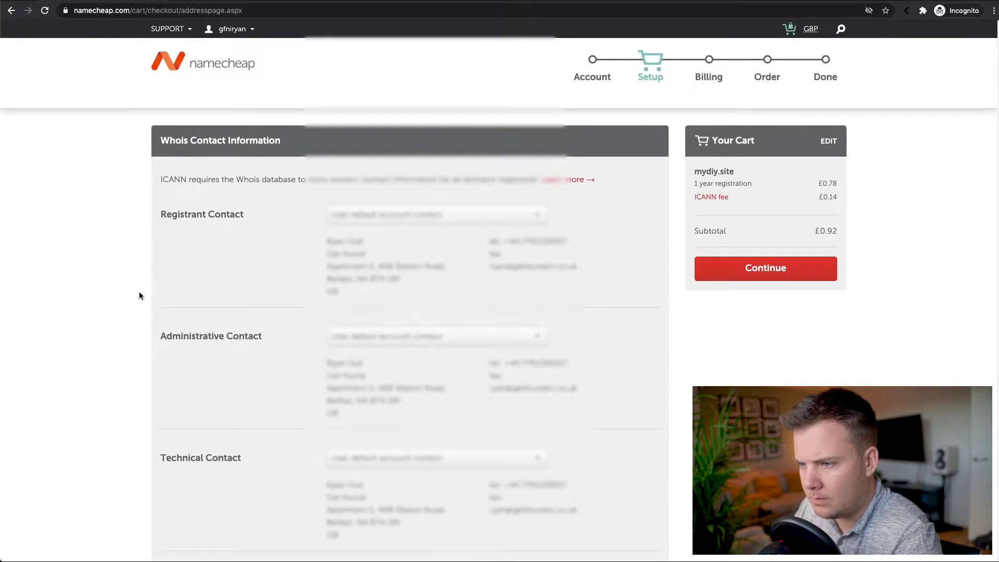
Keep the default registrant contact and save the Whois setup as default checkout settings.
{"action": "left_click", "coordinate": [428, 217]}
{"action": "left_click", "coordinate": [427, 217]}
{"action": "scroll", "coordinate": [622, 223], "scroll_direction": "down", "scroll_amount": 5}
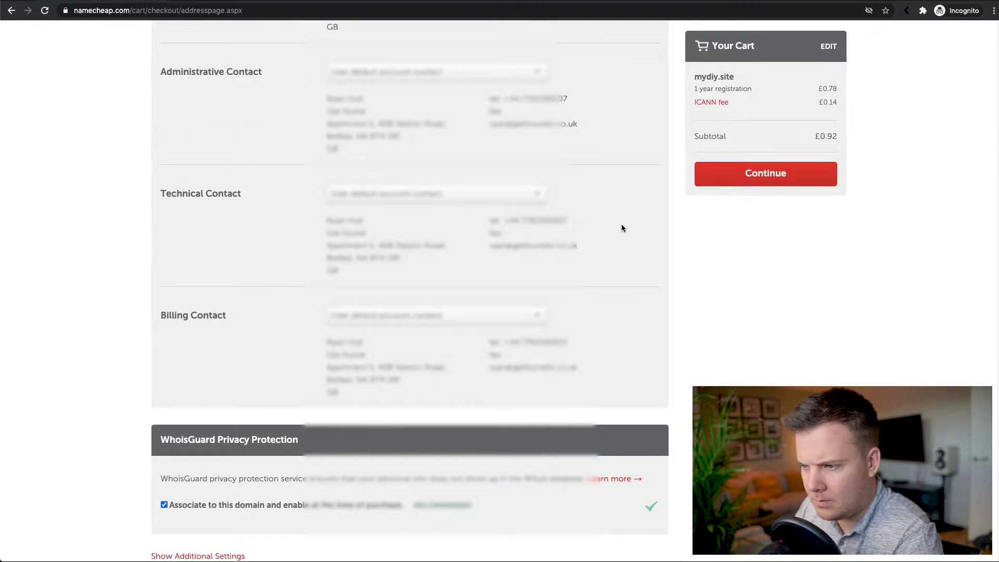
{"action": "scroll", "coordinate": [621, 228], "scroll_direction": "down", "scroll_amount": 3}
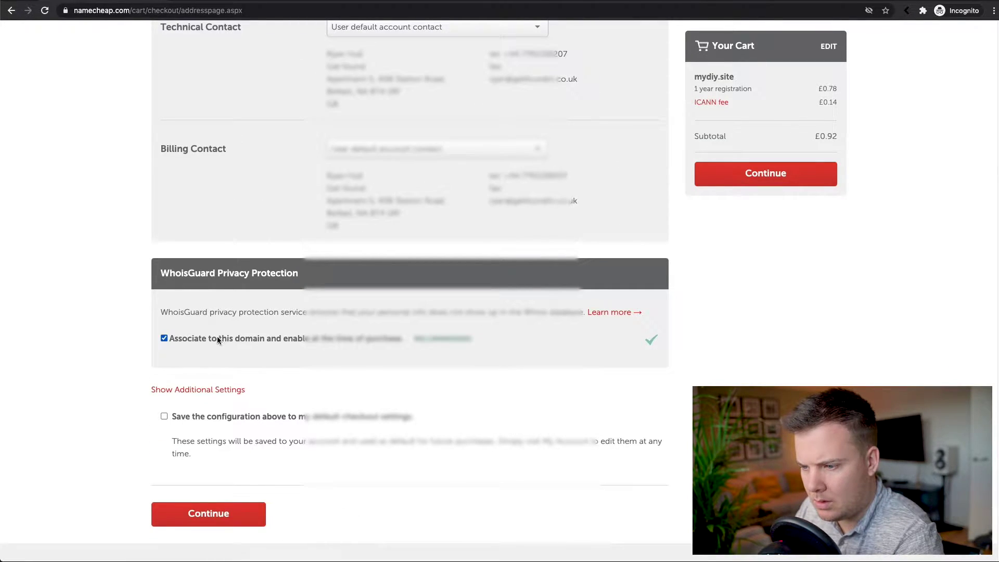
{"action": "left_click", "coordinate": [231, 418]}
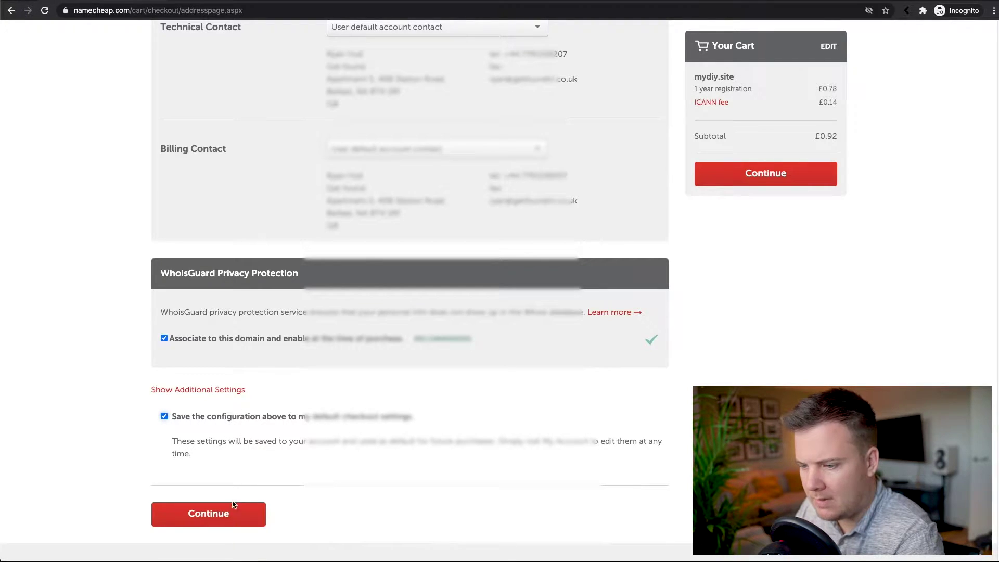
{"action": "left_click", "coordinate": [234, 518]}
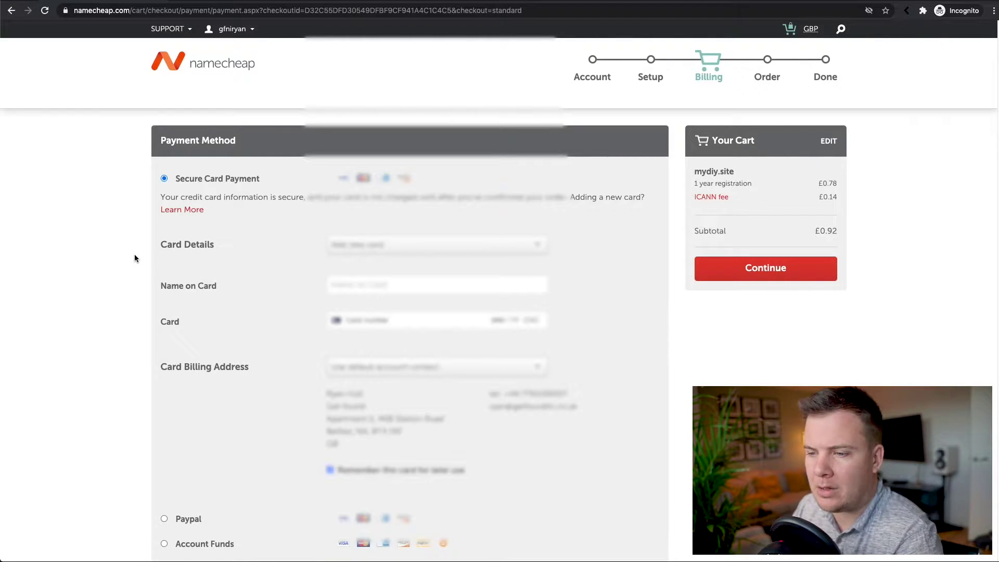
Choose PayPal as the payment method with domain registration auto-renew kept on.
{"action": "scroll", "coordinate": [627, 307], "scroll_direction": "down", "scroll_amount": 1}
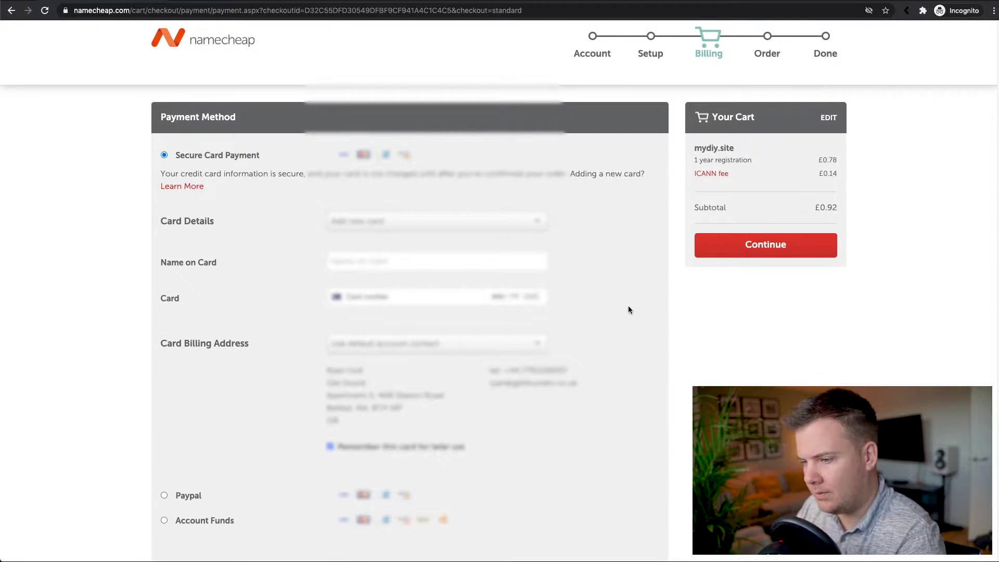
{"action": "scroll", "coordinate": [606, 313], "scroll_direction": "down", "scroll_amount": 2}
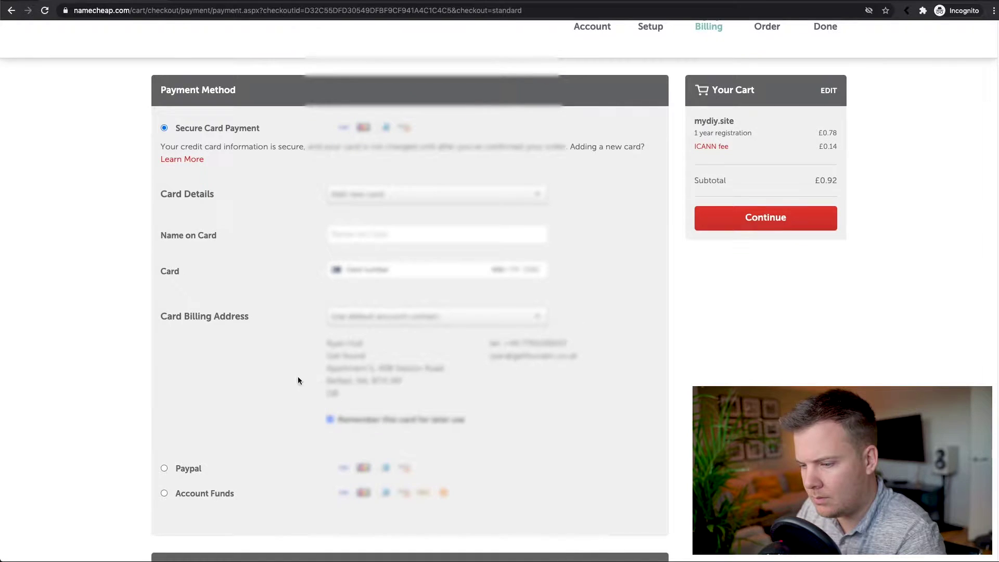
{"action": "left_click", "coordinate": [164, 468]}
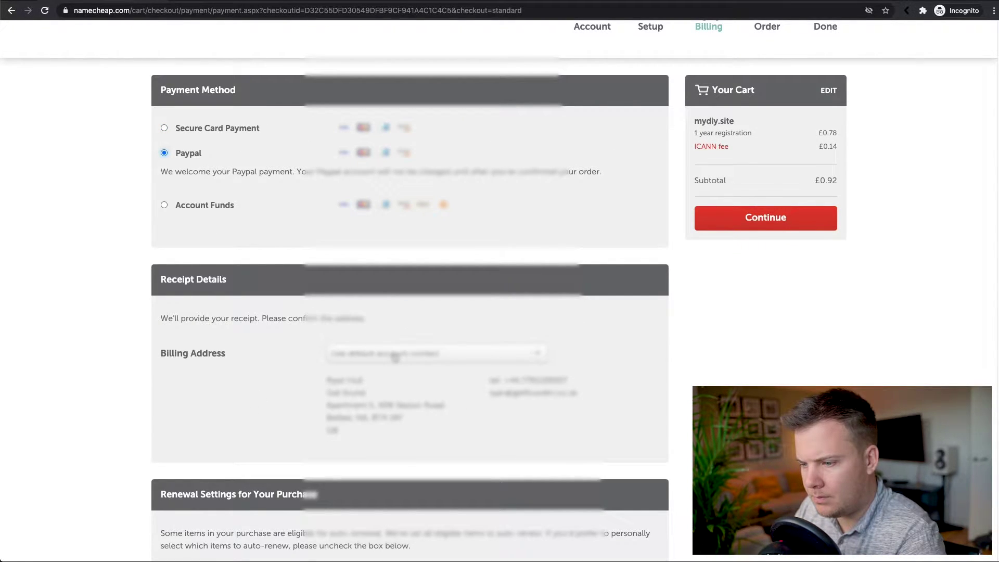
{"action": "scroll", "coordinate": [305, 360], "scroll_direction": "down", "scroll_amount": 5}
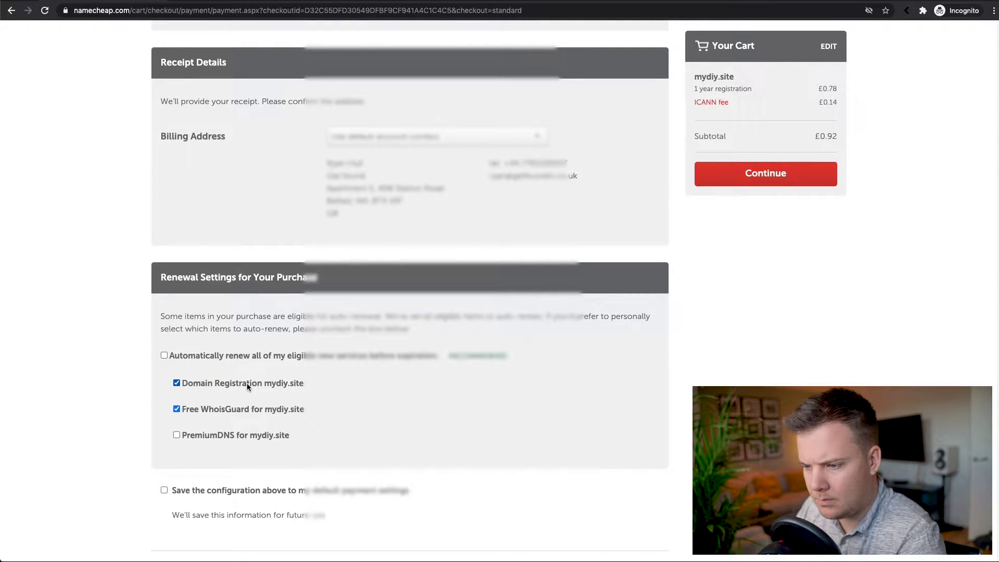
{"action": "left_click", "coordinate": [247, 383]}
{"action": "left_click", "coordinate": [240, 384]}
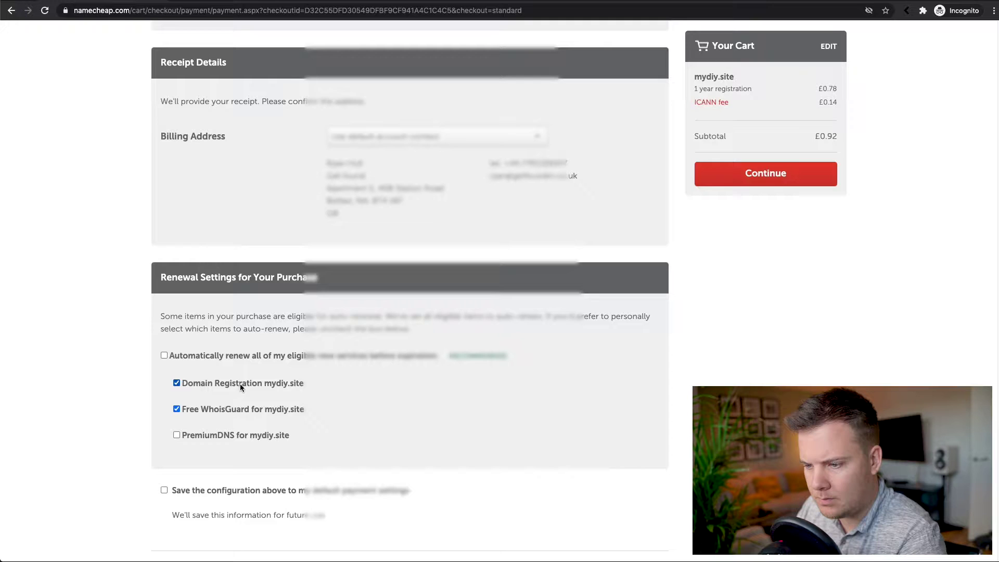
{"action": "scroll", "coordinate": [252, 383], "scroll_direction": "down", "scroll_amount": 1}
{"action": "left_click", "coordinate": [255, 531]}
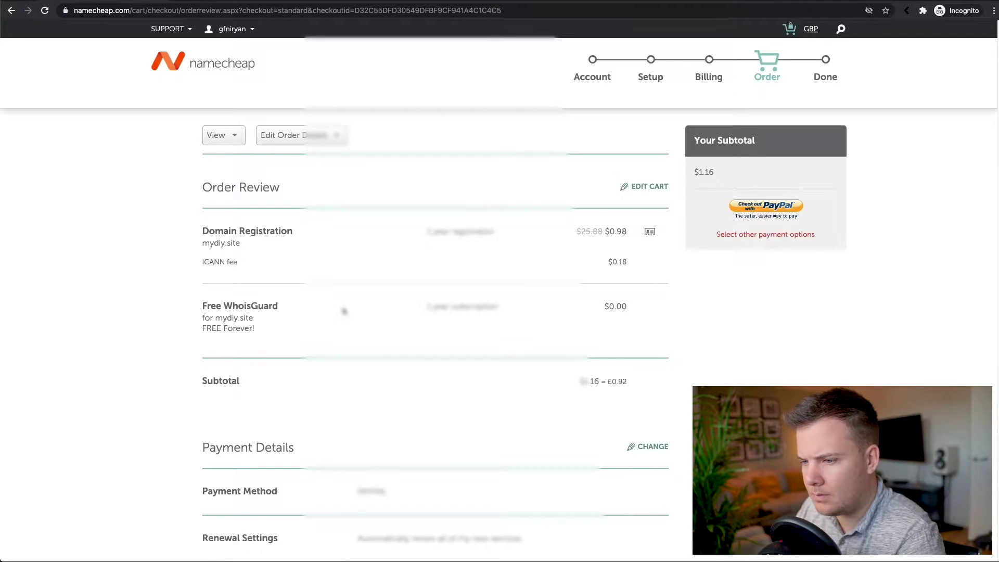
Pay for the mydiy.site domain order with PayPal.
{"action": "scroll", "coordinate": [343, 307], "scroll_direction": "down", "scroll_amount": 4}
{"action": "scroll", "coordinate": [664, 255], "scroll_direction": "up", "scroll_amount": 4}
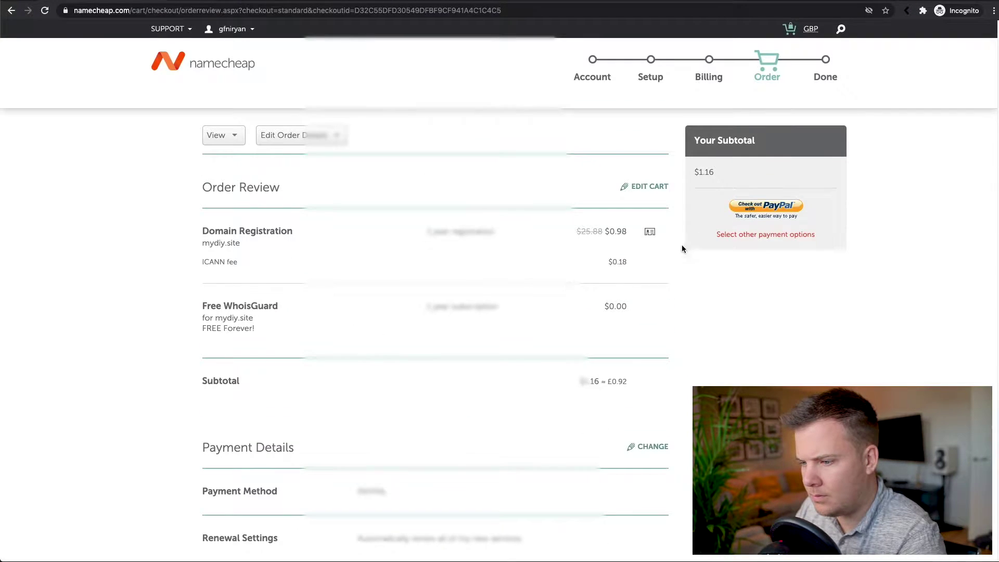
{"action": "left_click", "coordinate": [743, 208]}
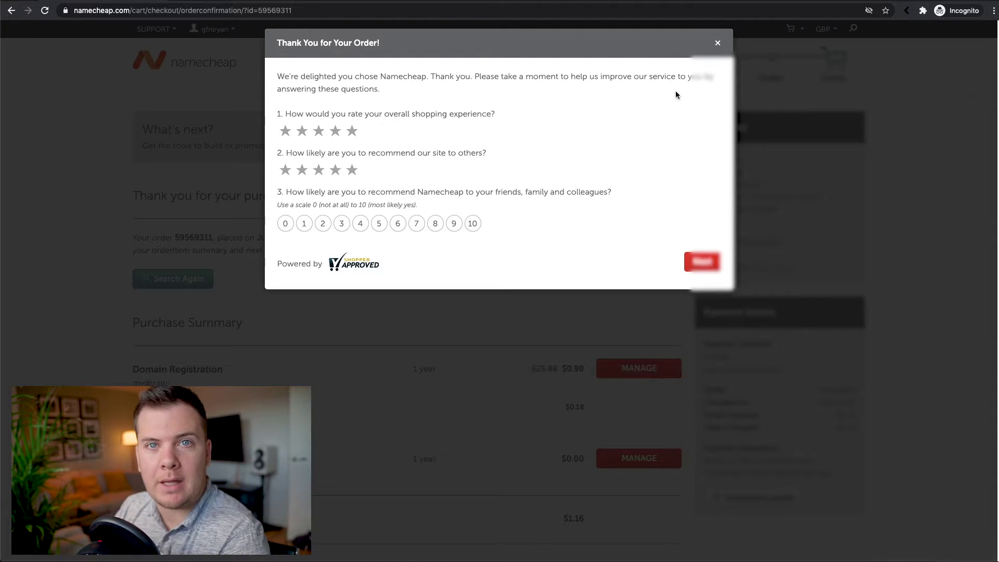
Dismiss the thank-you survey and manage the newly registered mydiy.site domain from the Purchase Summary.
{"action": "left_click", "coordinate": [720, 41]}
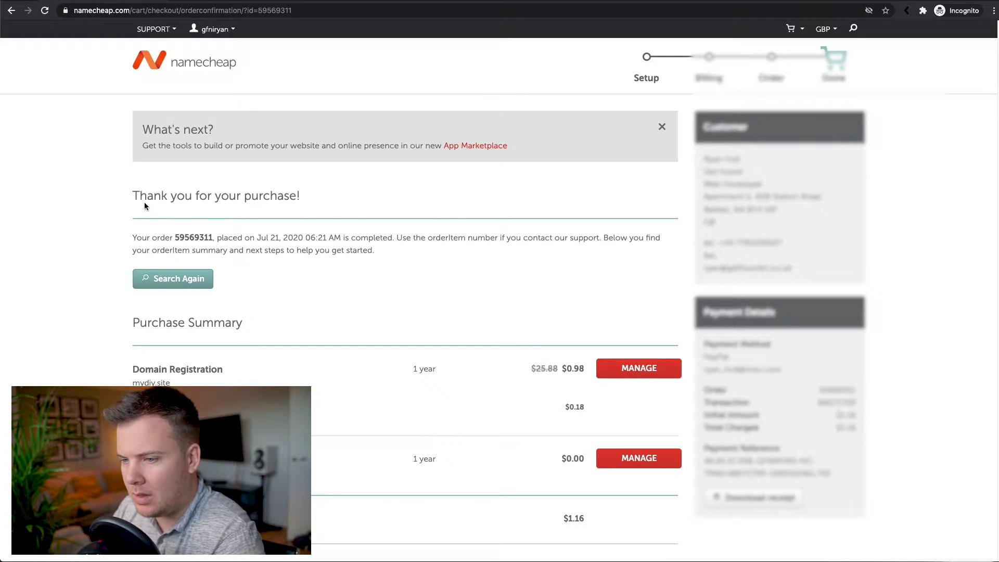
{"action": "left_click", "coordinate": [135, 383]}
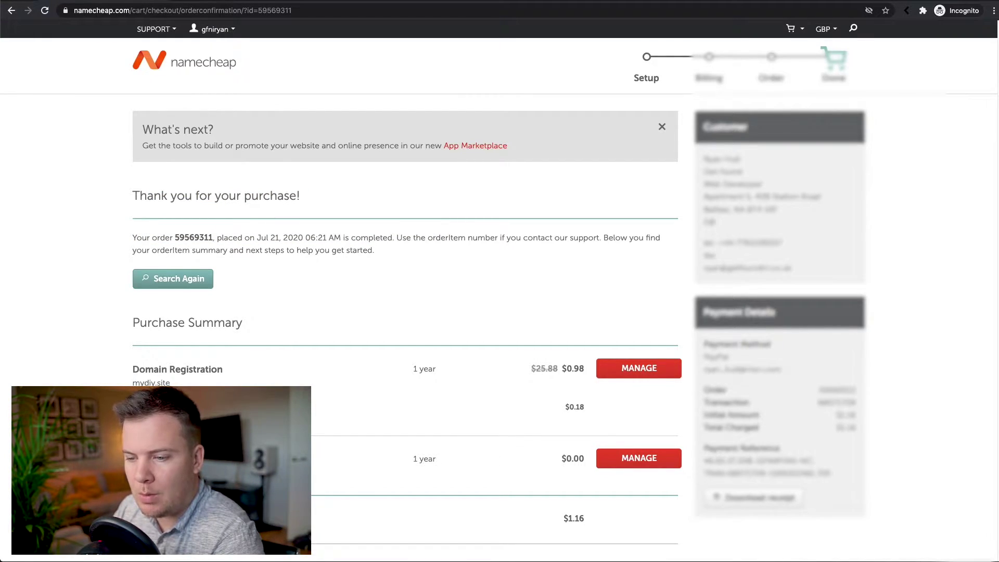
{"action": "scroll", "coordinate": [239, 341], "scroll_direction": "down", "scroll_amount": 1}
{"action": "scroll", "coordinate": [227, 344], "scroll_direction": "up", "scroll_amount": 1}
{"action": "scroll", "coordinate": [252, 354], "scroll_direction": "down", "scroll_amount": 1}
{"action": "scroll", "coordinate": [264, 357], "scroll_direction": "up", "scroll_amount": 1}
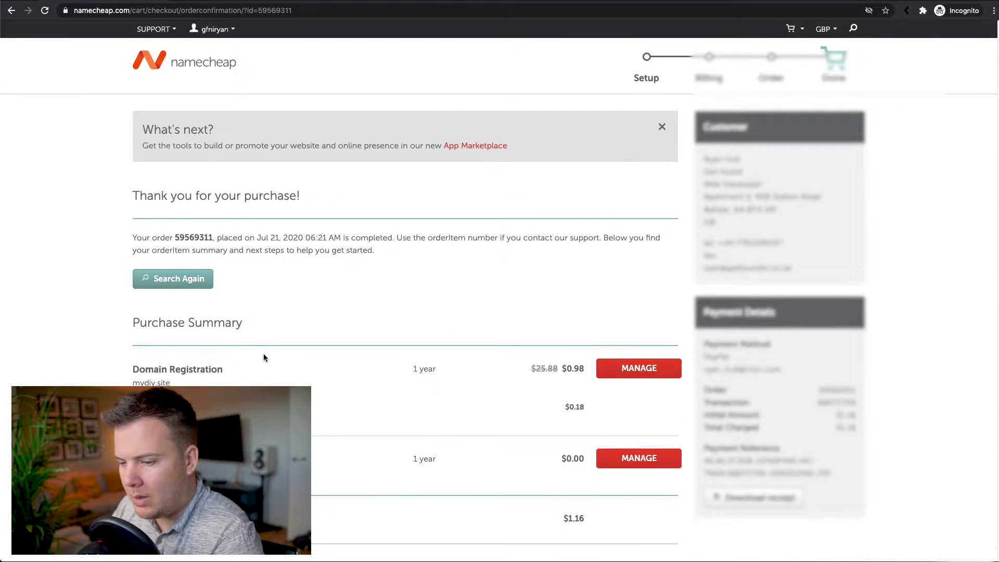
{"action": "left_click", "coordinate": [639, 368]}
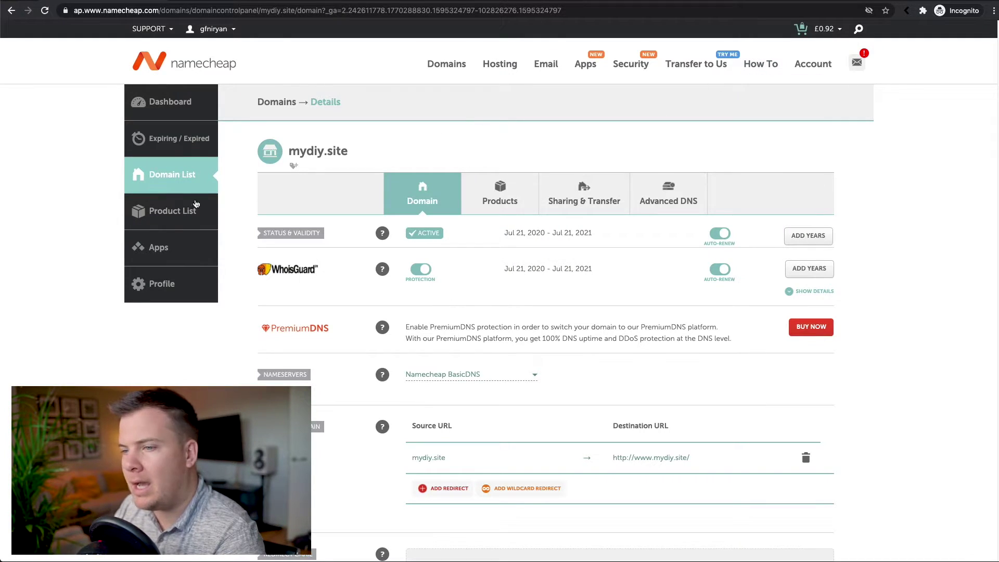
Go to the Domain List, open mydiy.site's details, and scroll to its Private Email offer.
{"action": "left_click", "coordinate": [167, 172]}
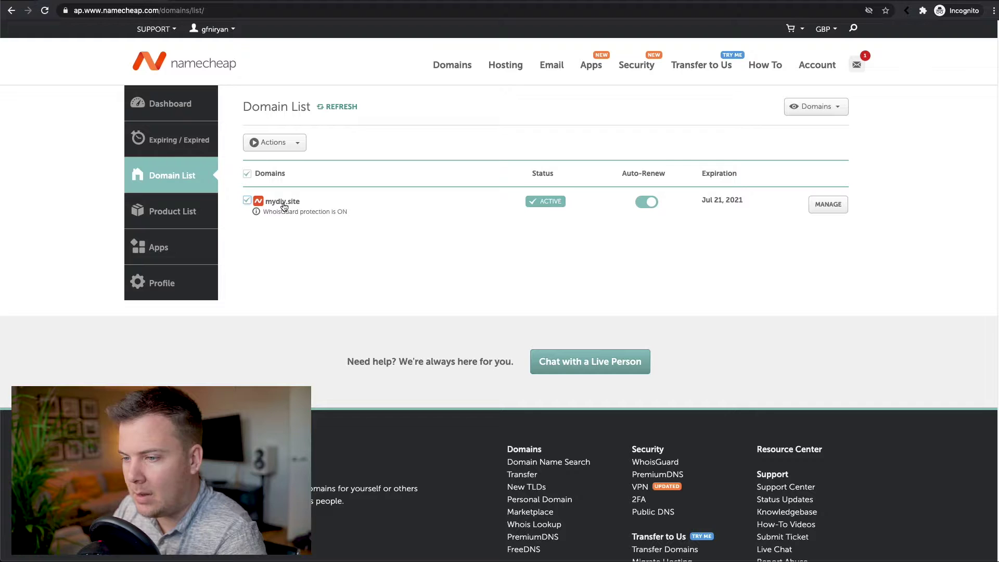
{"action": "left_click", "coordinate": [827, 214]}
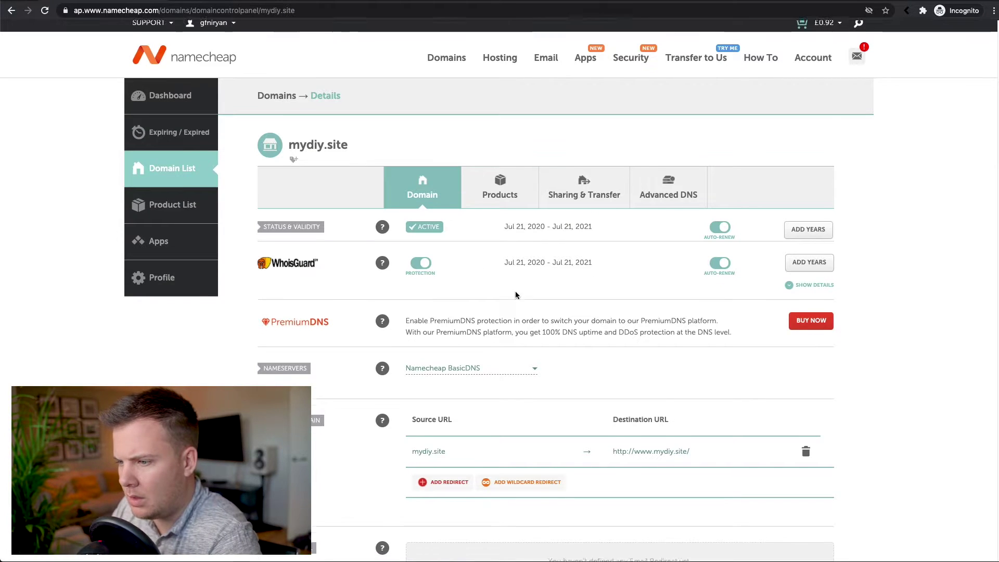
{"action": "scroll", "coordinate": [383, 294], "scroll_direction": "down", "scroll_amount": 3}
{"action": "scroll", "coordinate": [239, 311], "scroll_direction": "down", "scroll_amount": 3}
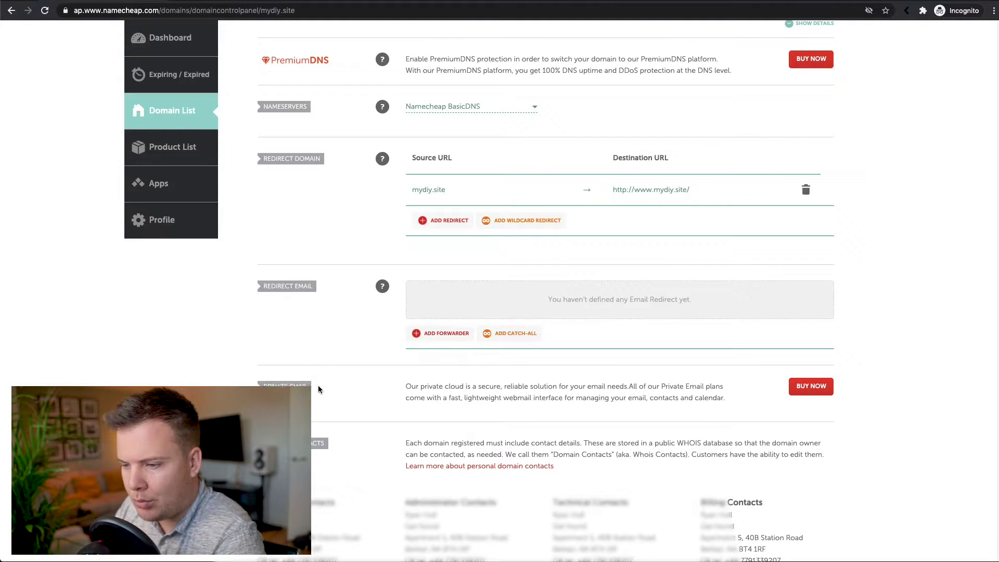
Bring up Private Email plans, show the 2-month free trial pricing, and choose Starter.
{"action": "left_click", "coordinate": [797, 391]}
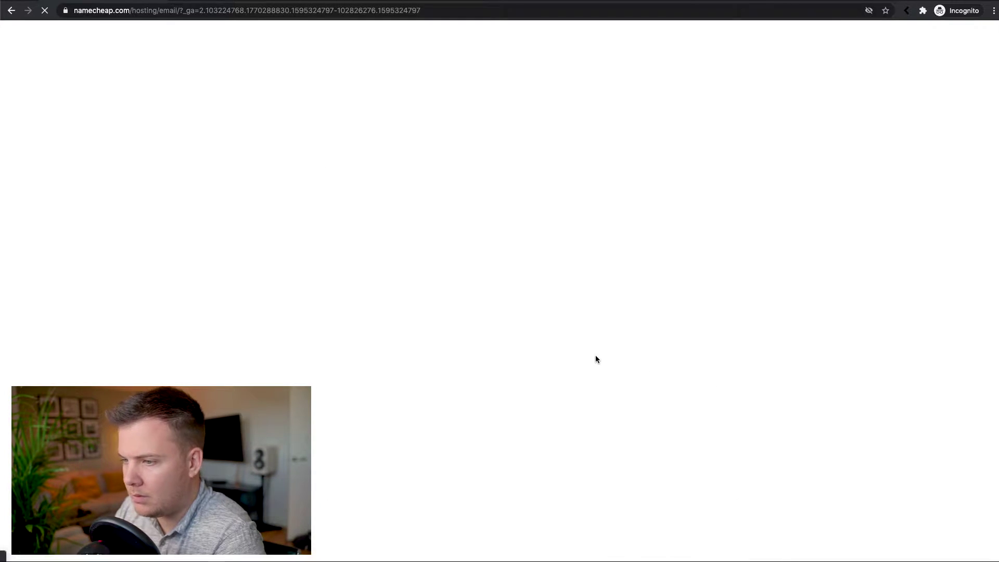
{"action": "scroll", "coordinate": [372, 317], "scroll_direction": "down", "scroll_amount": 5}
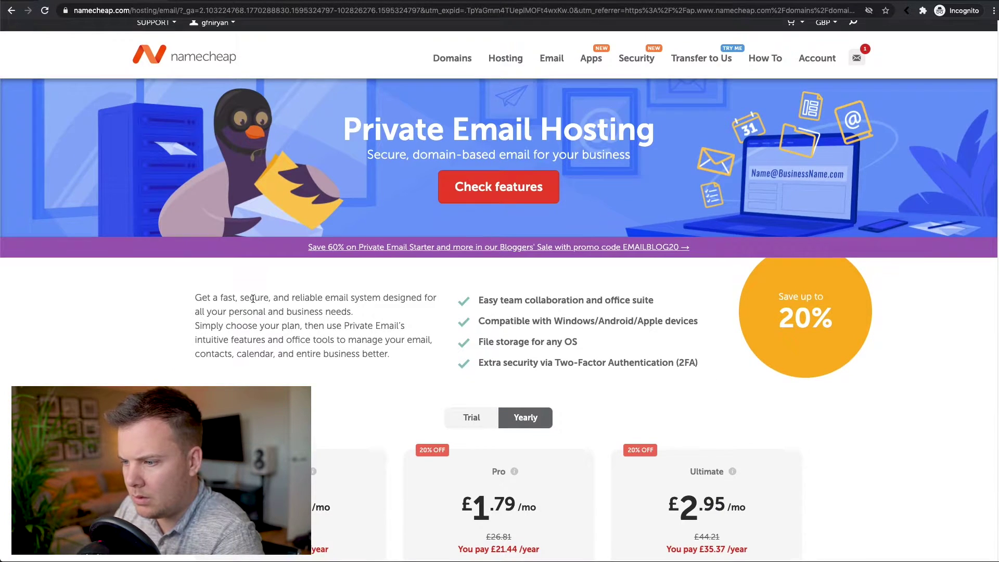
{"action": "scroll", "coordinate": [141, 274], "scroll_direction": "down", "scroll_amount": 5}
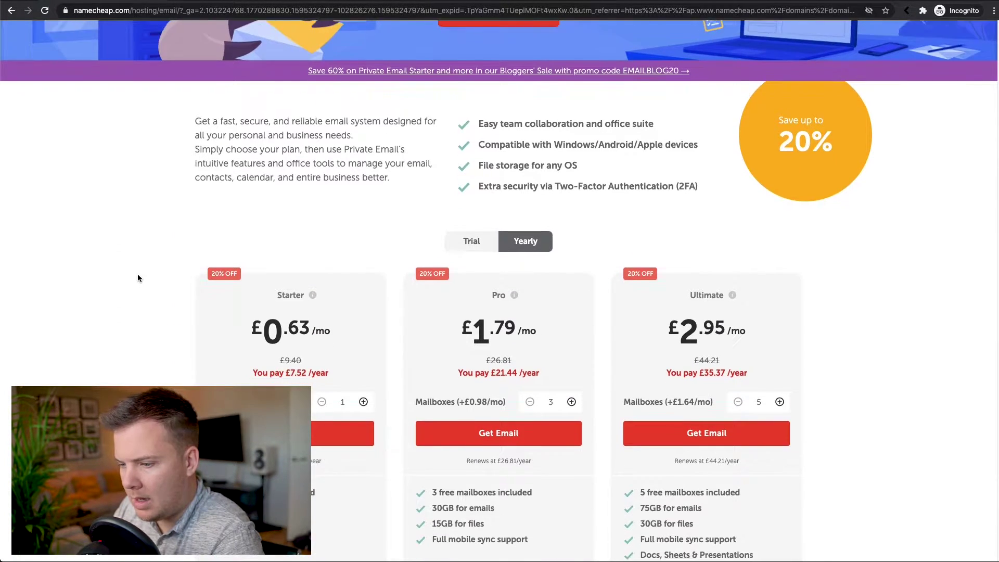
{"action": "scroll", "coordinate": [137, 275], "scroll_direction": "up", "scroll_amount": 6}
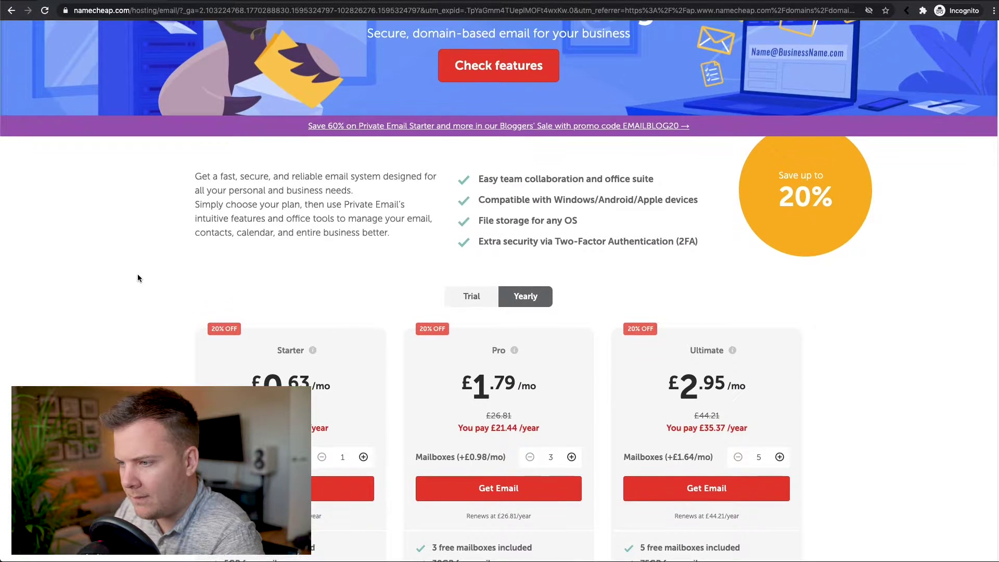
{"action": "left_click", "coordinate": [472, 296]}
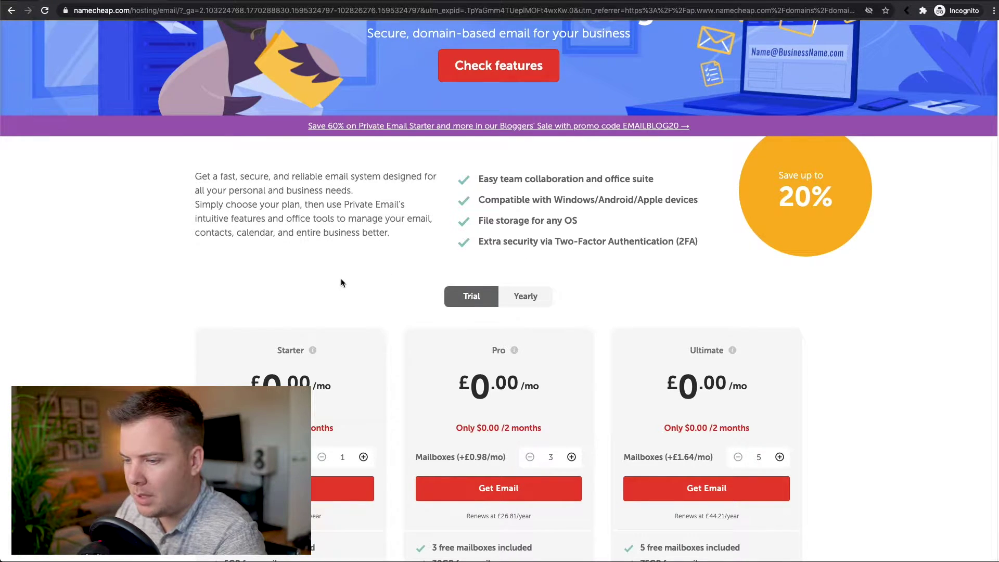
{"action": "scroll", "coordinate": [346, 265], "scroll_direction": "down", "scroll_amount": 2}
{"action": "scroll", "coordinate": [354, 317], "scroll_direction": "down", "scroll_amount": 1}
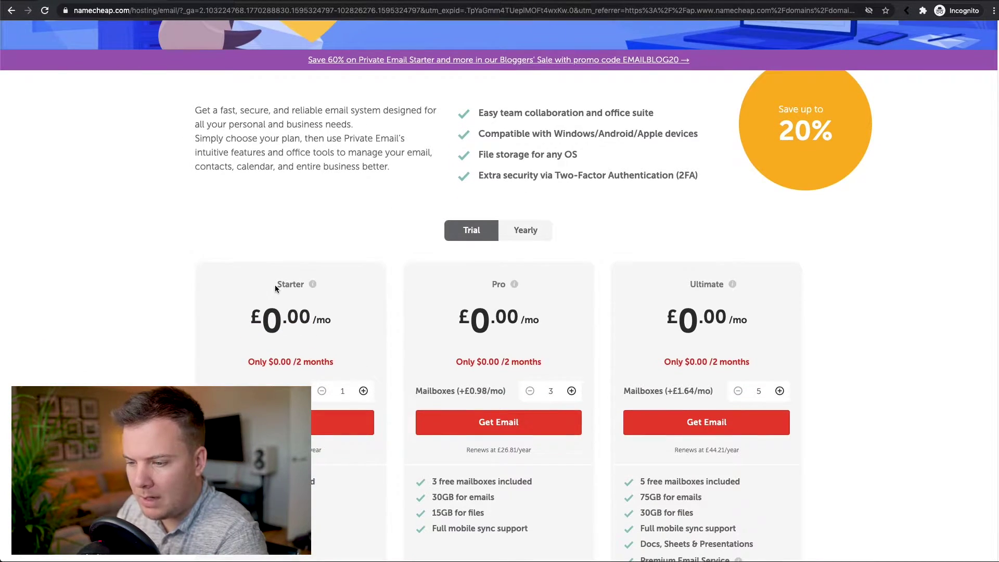
{"action": "scroll", "coordinate": [242, 369], "scroll_direction": "down", "scroll_amount": 2}
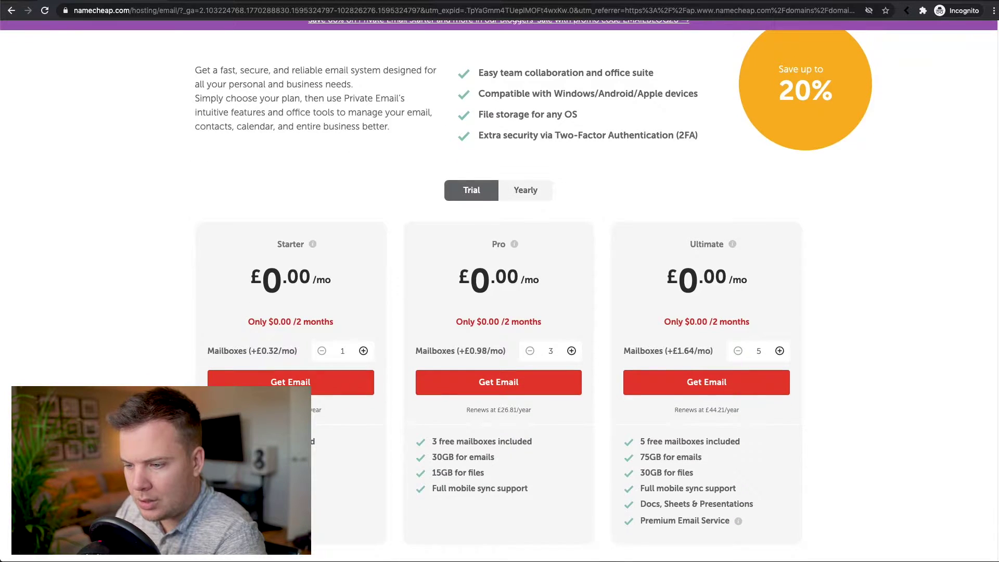
{"action": "left_click_drag", "start_coordinate": [281, 442], "coordinate": [328, 446]}
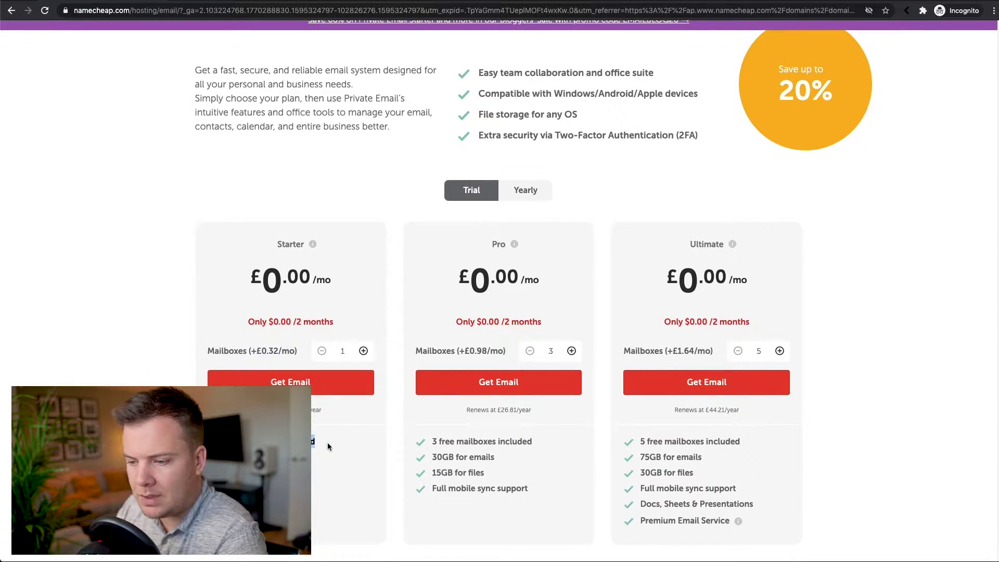
{"action": "left_click", "coordinate": [304, 447]}
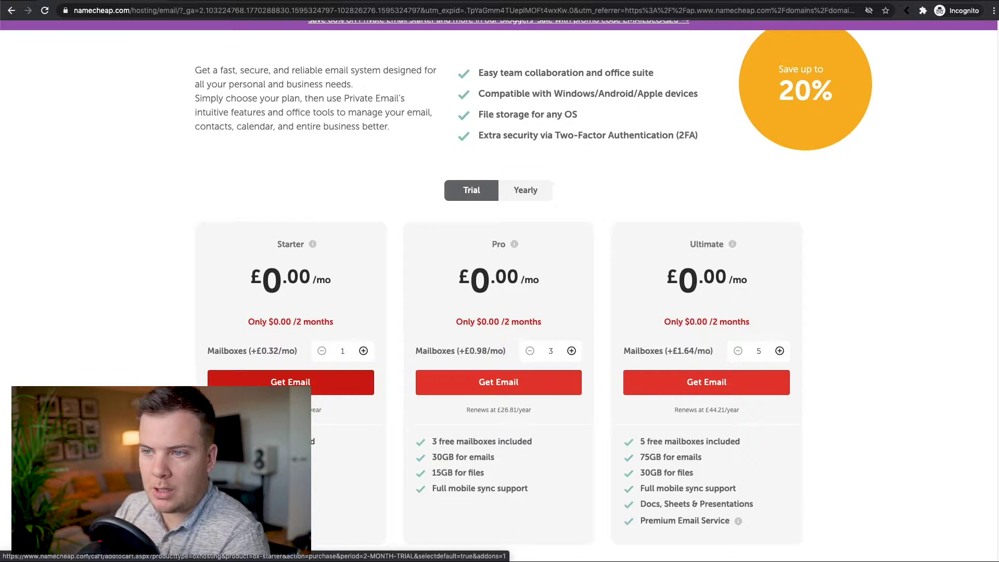
{"action": "left_click", "coordinate": [274, 383]}
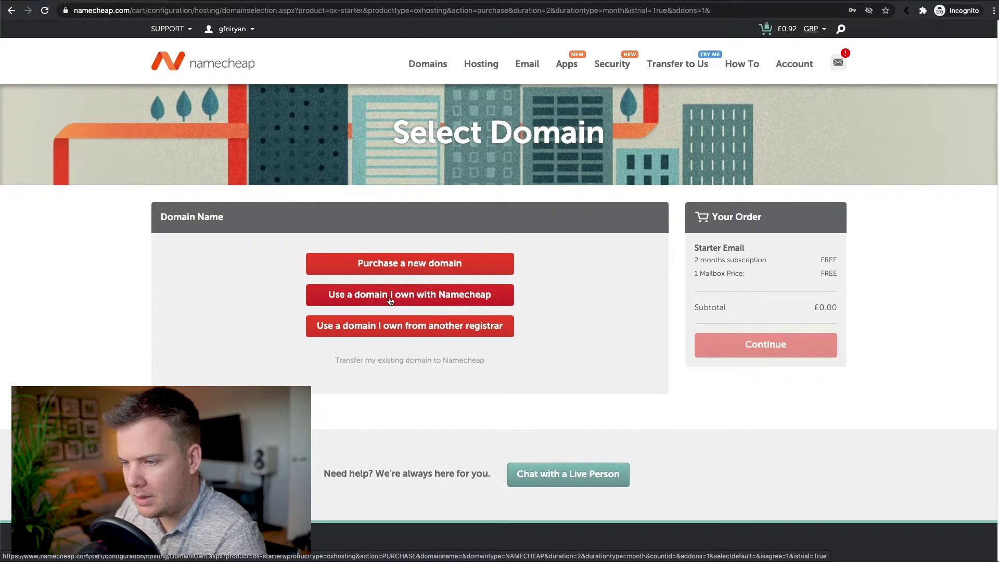
Attach the Starter Email trial to the already-owned domain mydiy.site.
{"action": "left_click", "coordinate": [416, 298]}
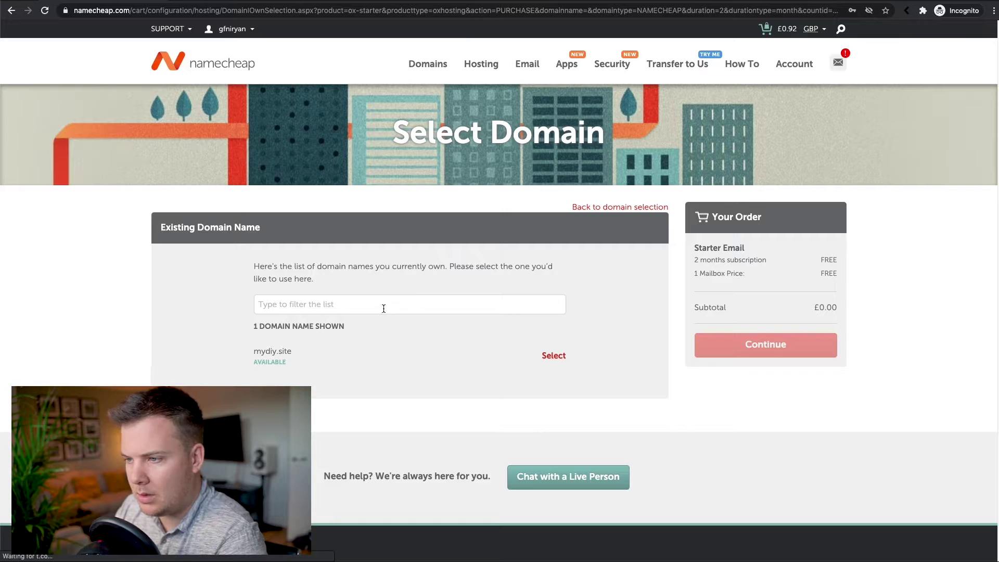
{"action": "left_click", "coordinate": [379, 306]}
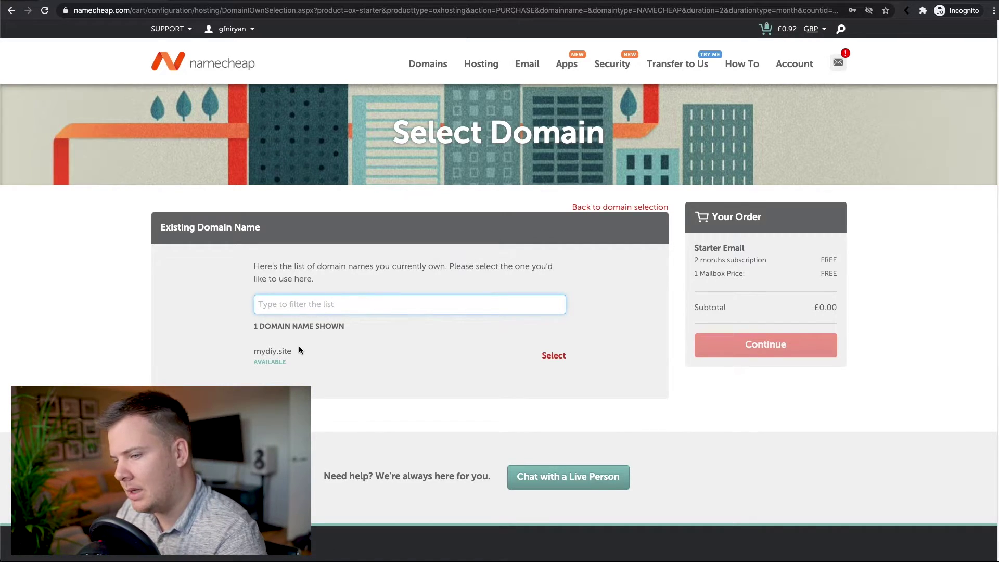
{"action": "left_click", "coordinate": [554, 358]}
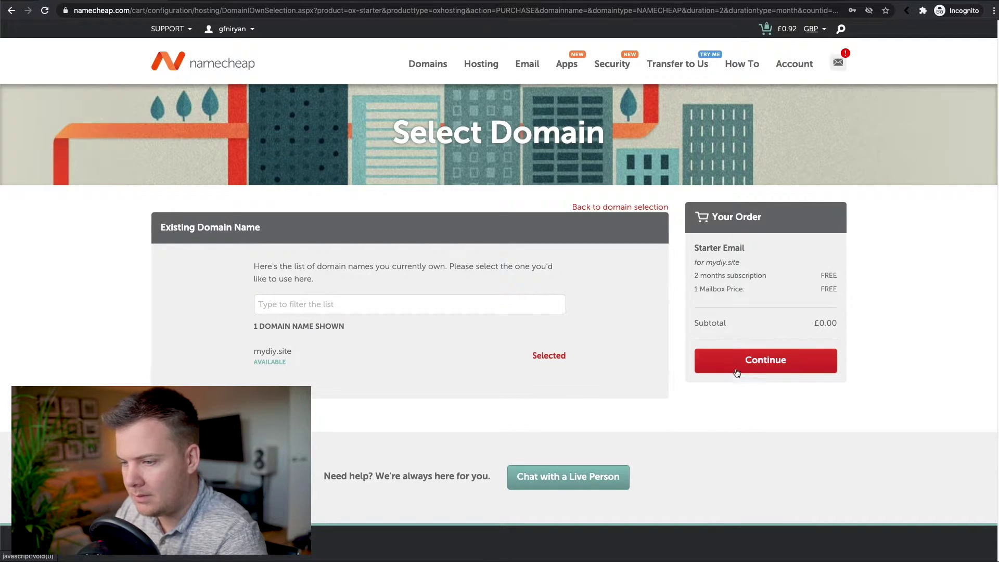
{"action": "left_click", "coordinate": [765, 366]}
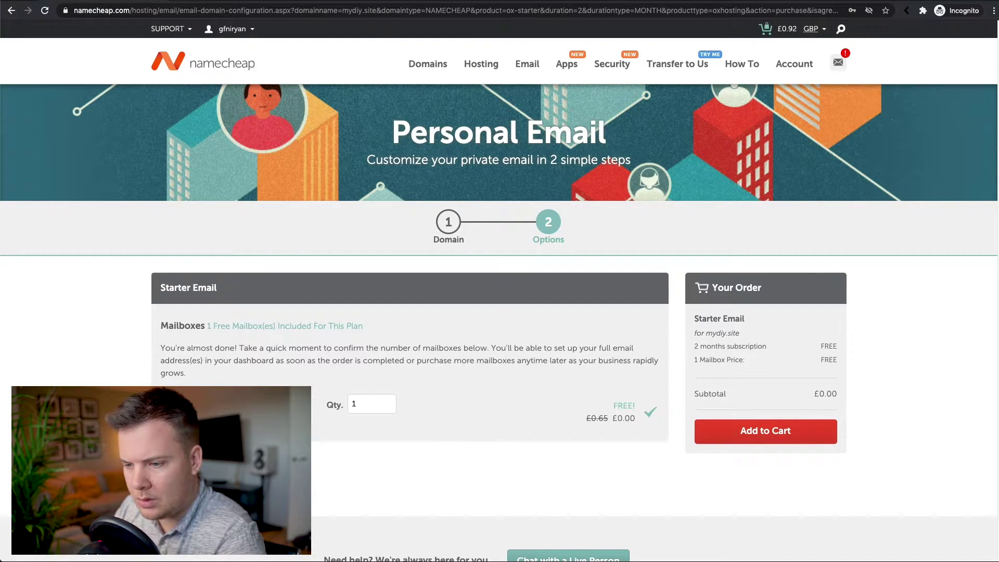
Add the one-mailbox Starter Email to the cart and confirm the $0.00 order.
{"action": "left_click", "coordinate": [723, 432]}
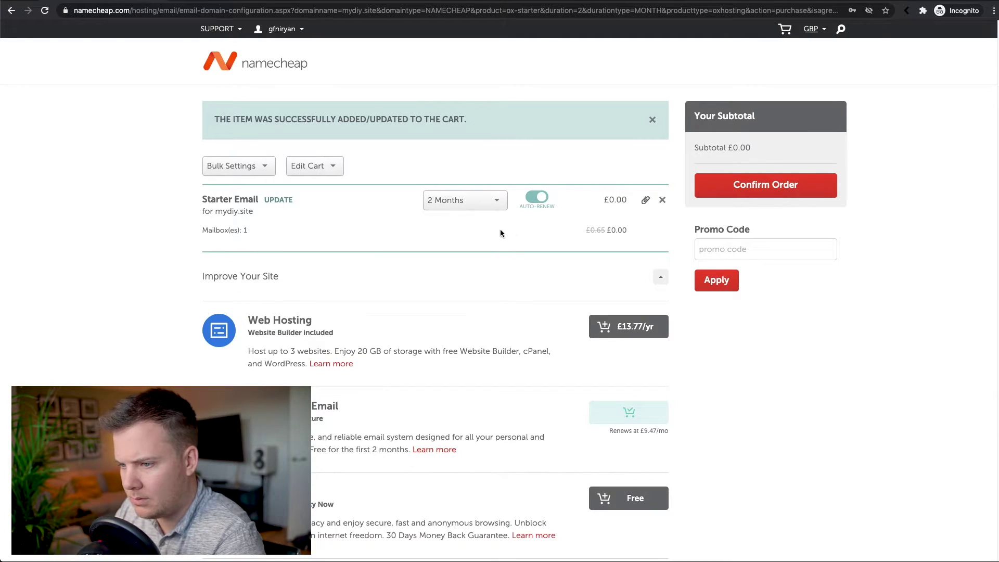
{"action": "scroll", "coordinate": [410, 264], "scroll_direction": "down", "scroll_amount": 4}
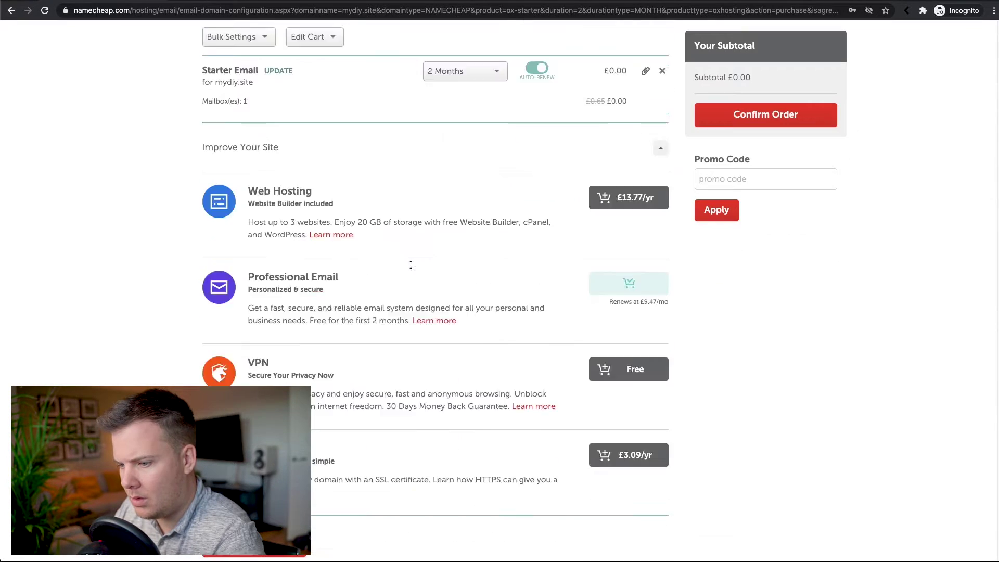
{"action": "scroll", "coordinate": [412, 264], "scroll_direction": "up", "scroll_amount": 4}
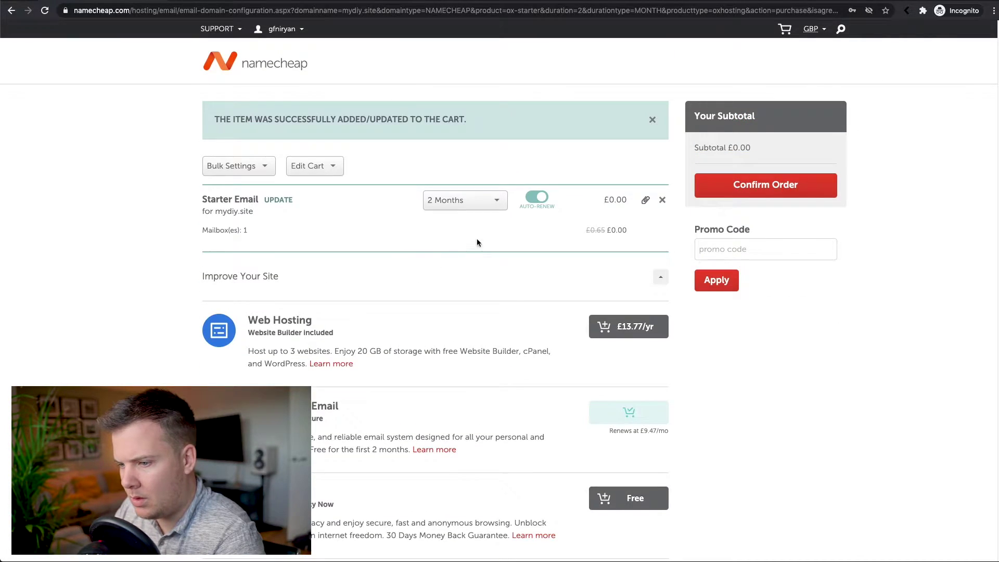
{"action": "left_click", "coordinate": [754, 188]}
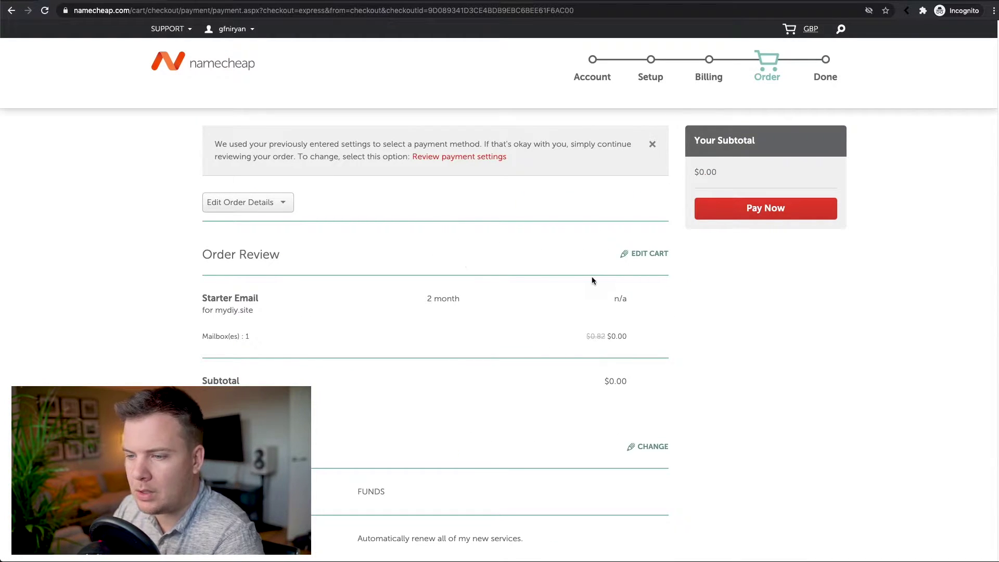
Accept the Terms of Service and complete the free Starter Email order.
{"action": "scroll", "coordinate": [514, 278], "scroll_direction": "down", "scroll_amount": 2}
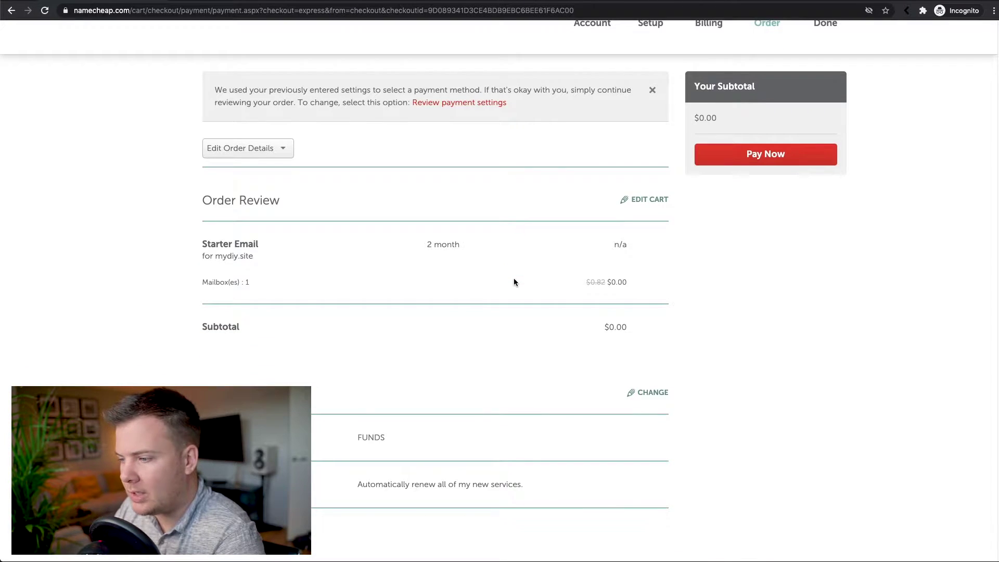
{"action": "scroll", "coordinate": [510, 275], "scroll_direction": "down", "scroll_amount": 5}
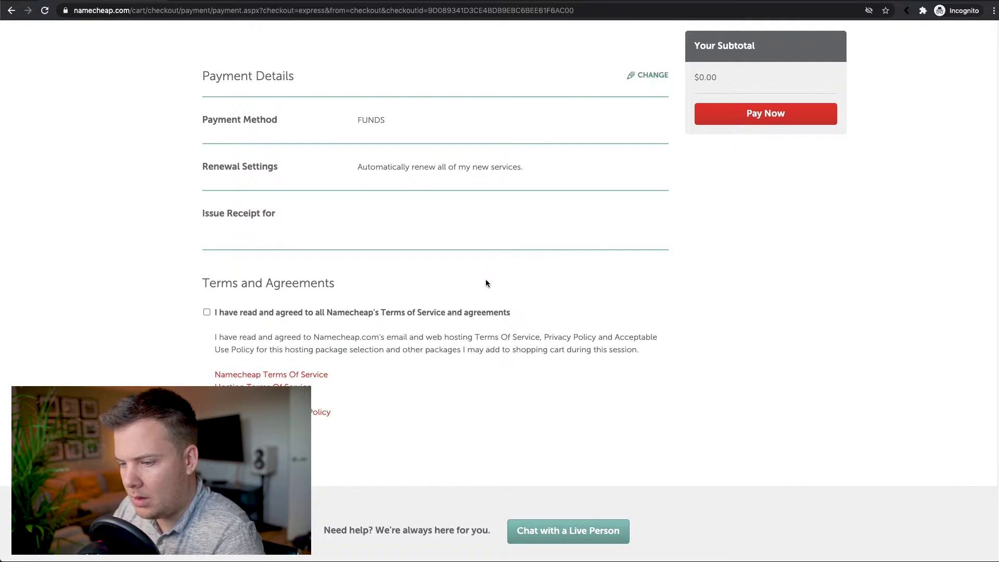
{"action": "left_click", "coordinate": [253, 313]}
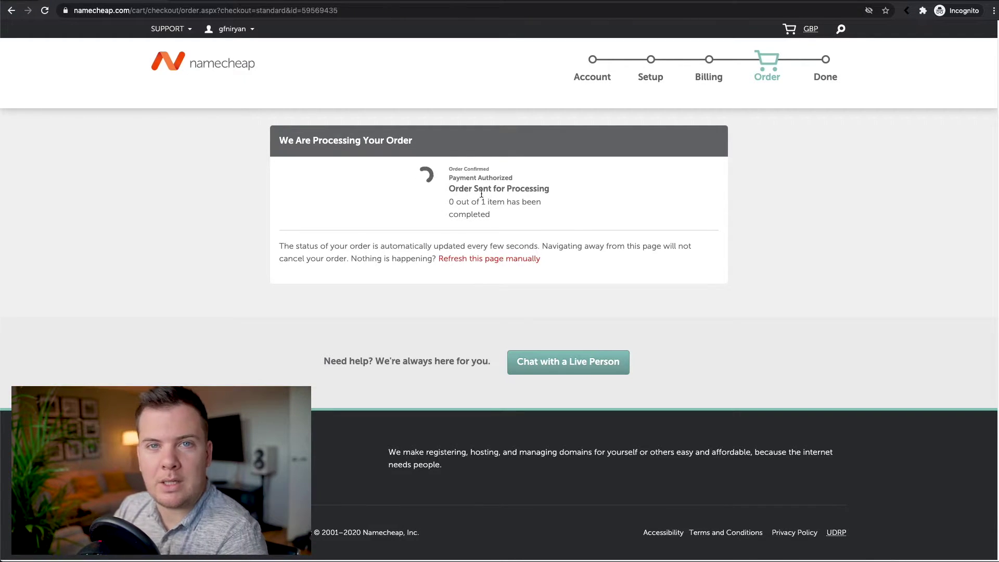
{"action": "left_click", "coordinate": [449, 191]}
{"action": "left_click_drag", "start_coordinate": [450, 191], "coordinate": [592, 186]}
{"action": "scroll", "coordinate": [592, 186], "scroll_direction": "down", "scroll_amount": 5}
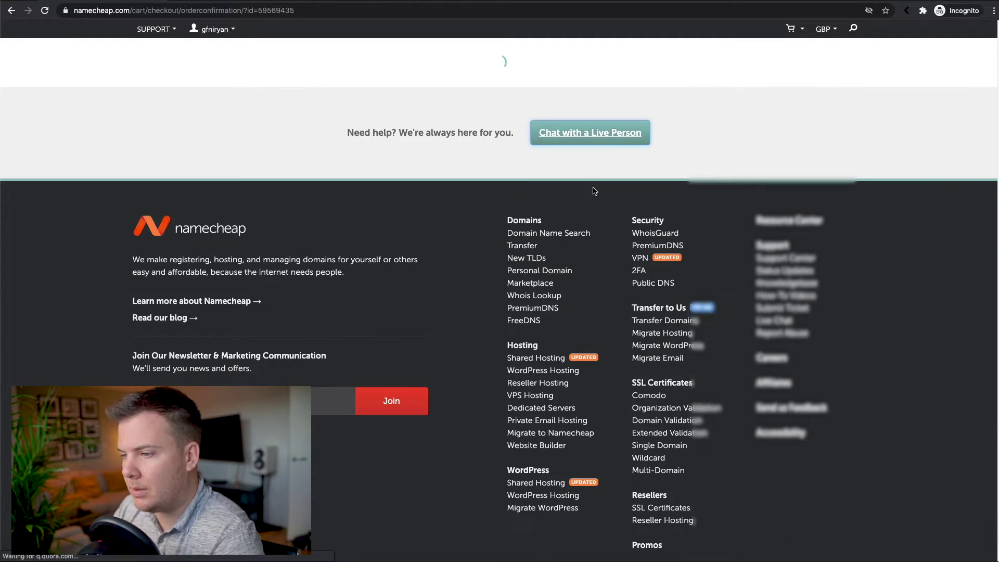
{"action": "scroll", "coordinate": [484, 230], "scroll_direction": "down", "scroll_amount": 6}
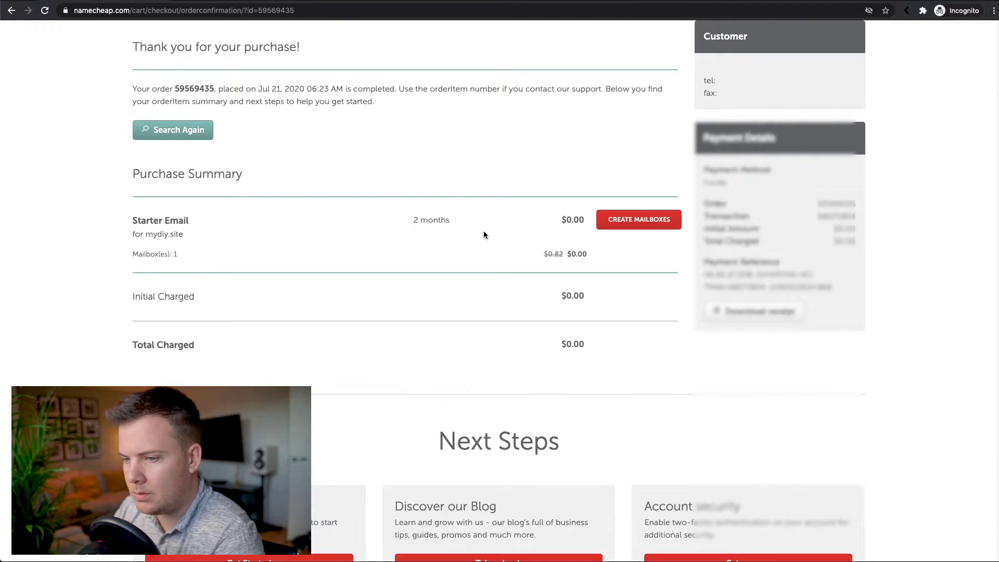
{"action": "scroll", "coordinate": [478, 228], "scroll_direction": "up", "scroll_amount": 5}
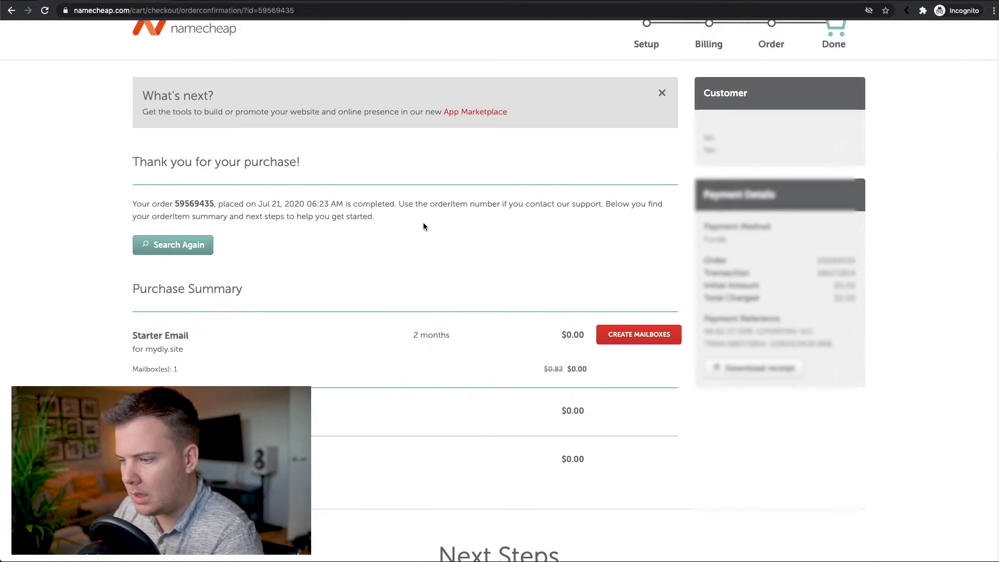
Verify the confirmation is for mydiy.site and proceed to create mailboxes.
{"action": "left_click_drag", "start_coordinate": [133, 349], "coordinate": [210, 348]}
{"action": "left_click", "coordinate": [211, 348]}
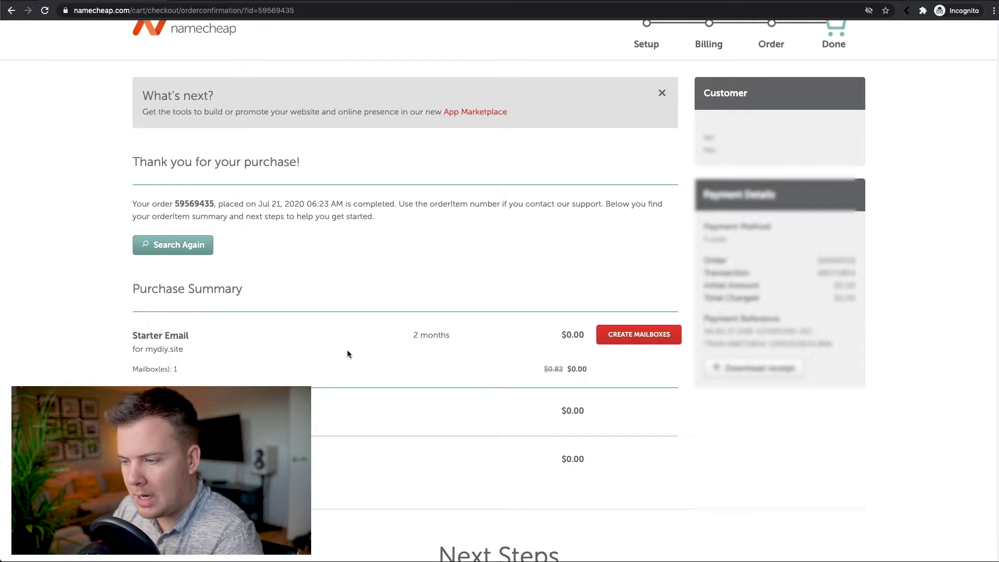
{"action": "left_click", "coordinate": [633, 344]}
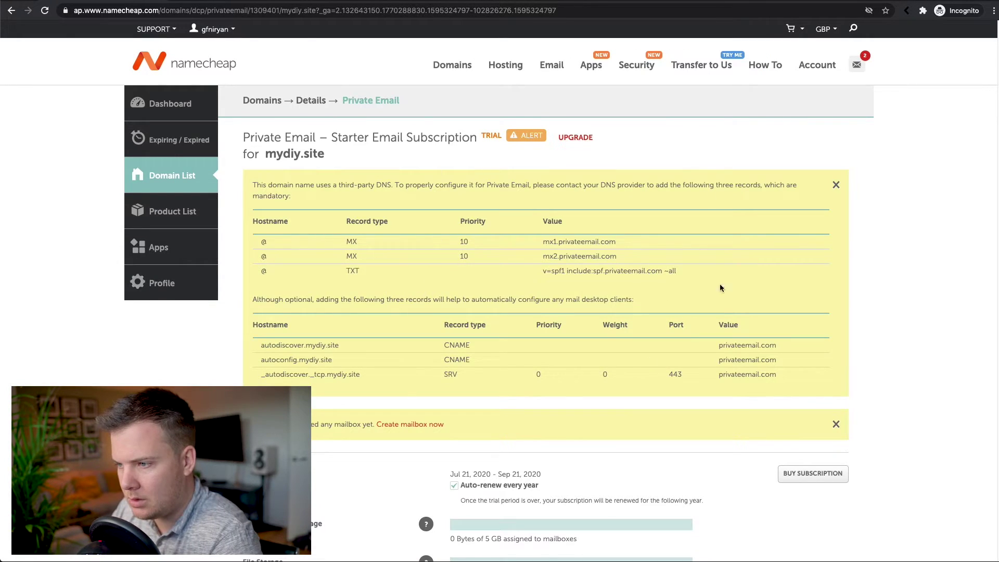
Scroll the mydiy.site Private Email dashboard to the mailbox section and open the new mailbox form.
{"action": "scroll", "coordinate": [473, 211], "scroll_direction": "down", "scroll_amount": 4}
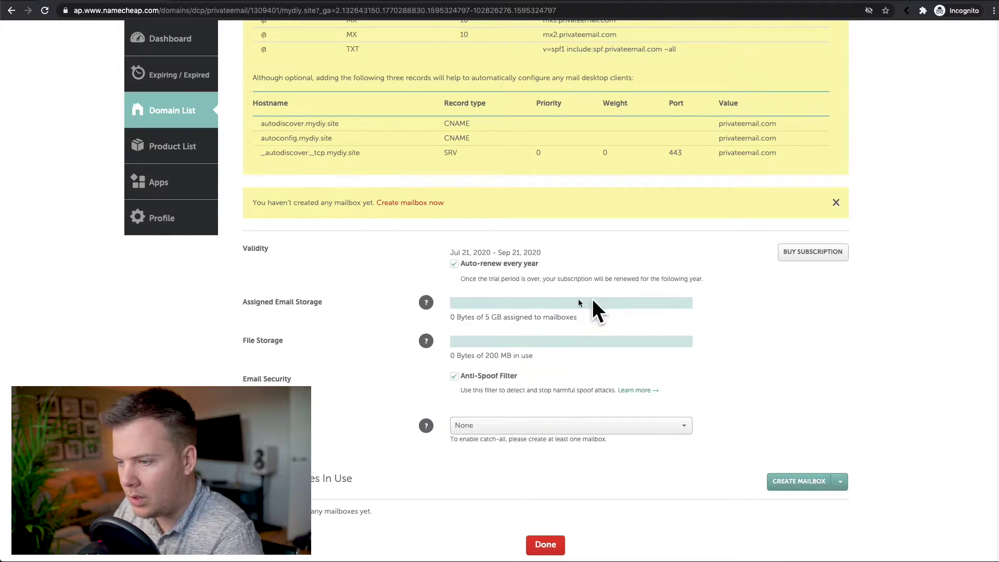
{"action": "scroll", "coordinate": [520, 301], "scroll_direction": "down", "scroll_amount": 2}
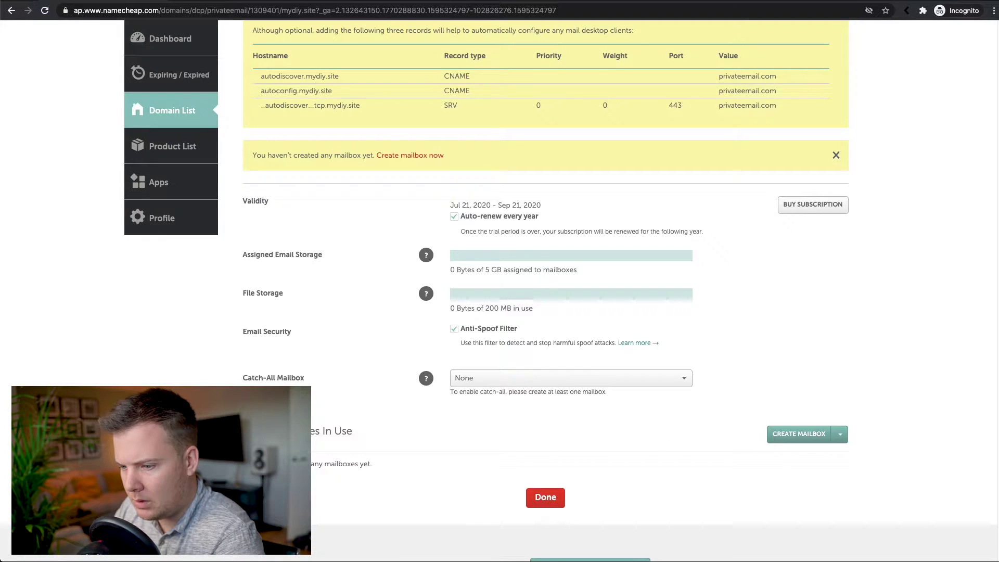
{"action": "left_click", "coordinate": [792, 440]}
Create a mydiy.site mailbox with its name, a confirmed password, and 5 GB storage.
{"action": "left_click", "coordinate": [519, 141]}
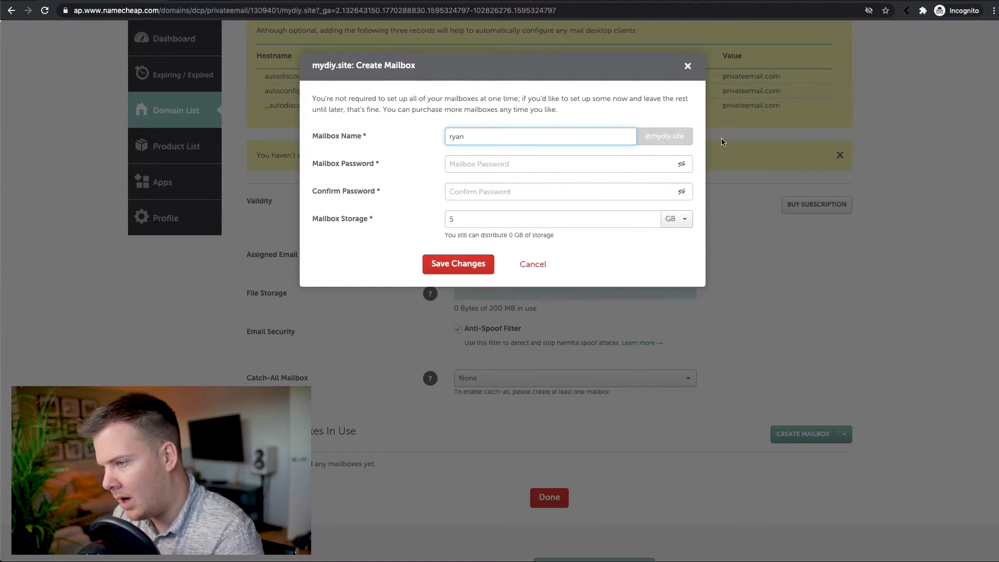
{"action": "left_click_drag", "start_coordinate": [644, 137], "coordinate": [687, 138]}
{"action": "left_click", "coordinate": [533, 164]}
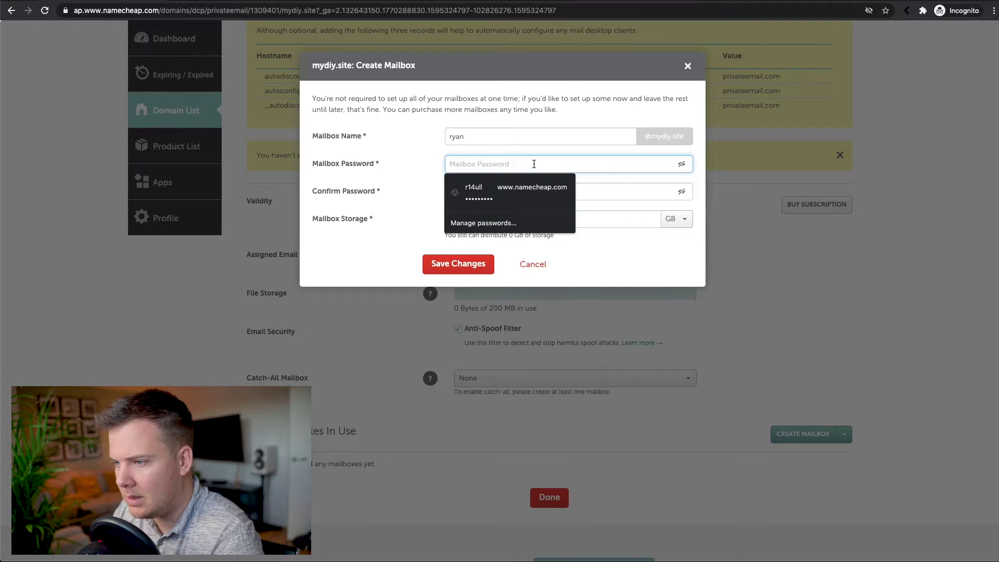
{"action": "type", "text": "•••••••••"}
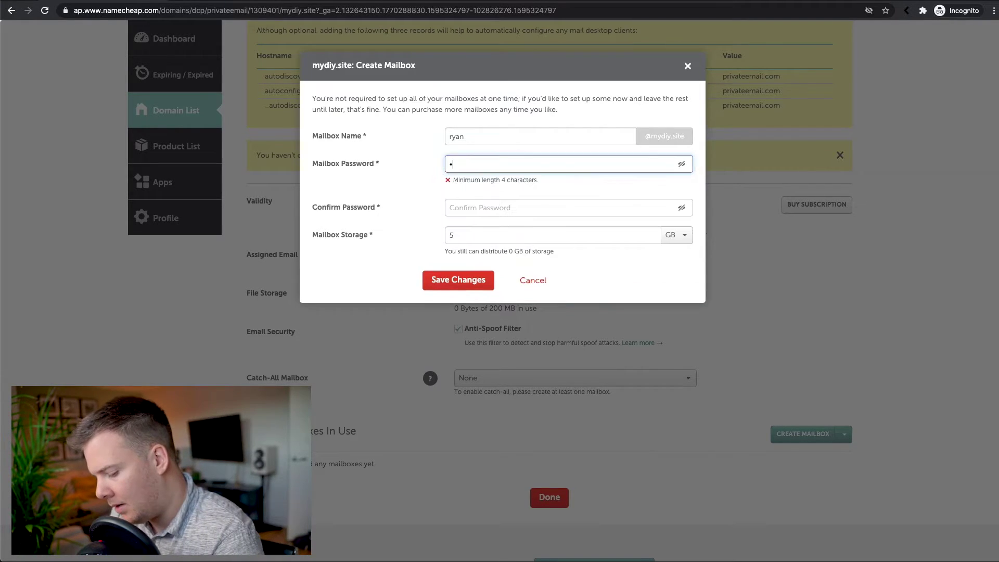
{"action": "key", "text": "Tab"}
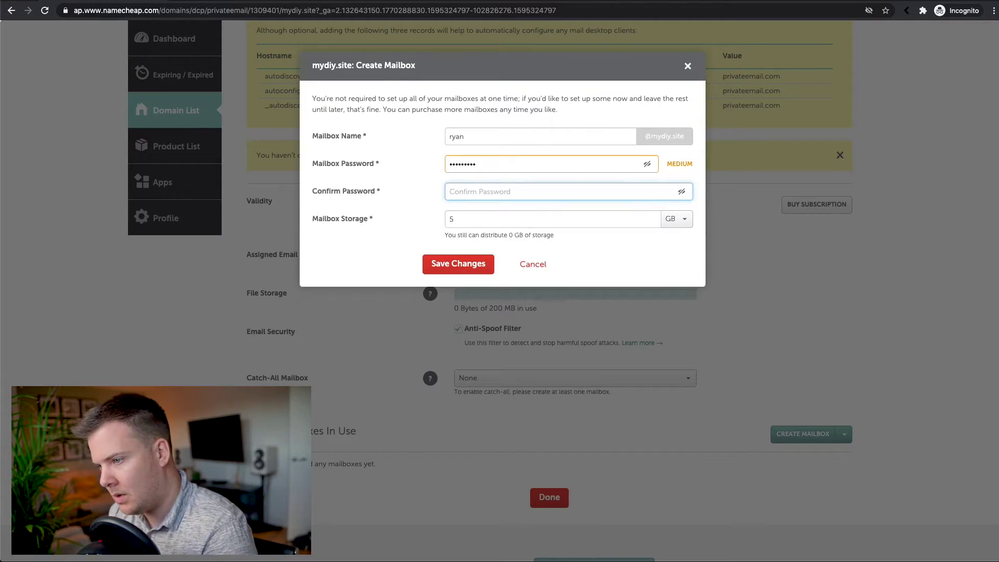
{"action": "type", "text": "•••••••••"}
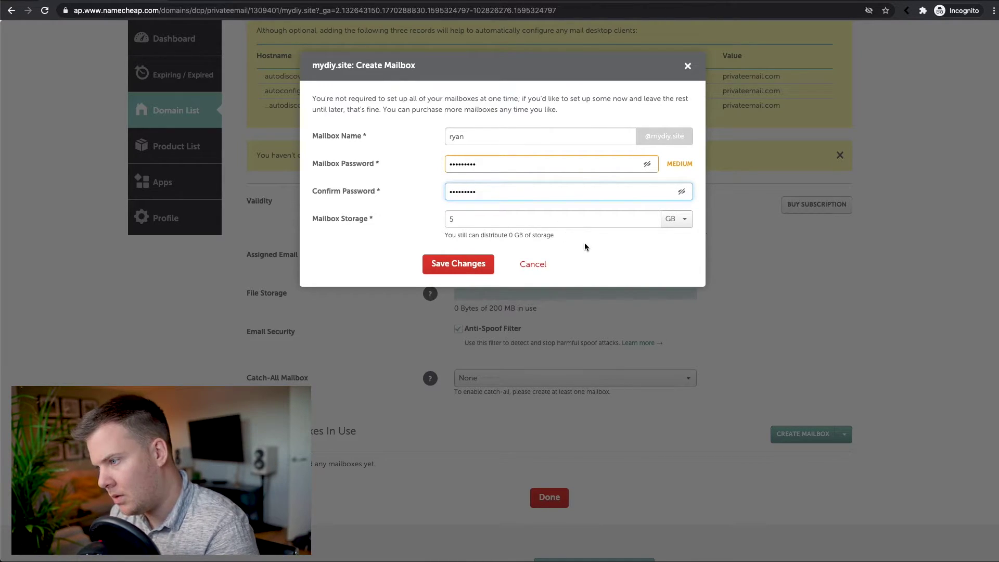
{"action": "left_click", "coordinate": [595, 253]}
{"action": "left_click", "coordinate": [474, 264]}
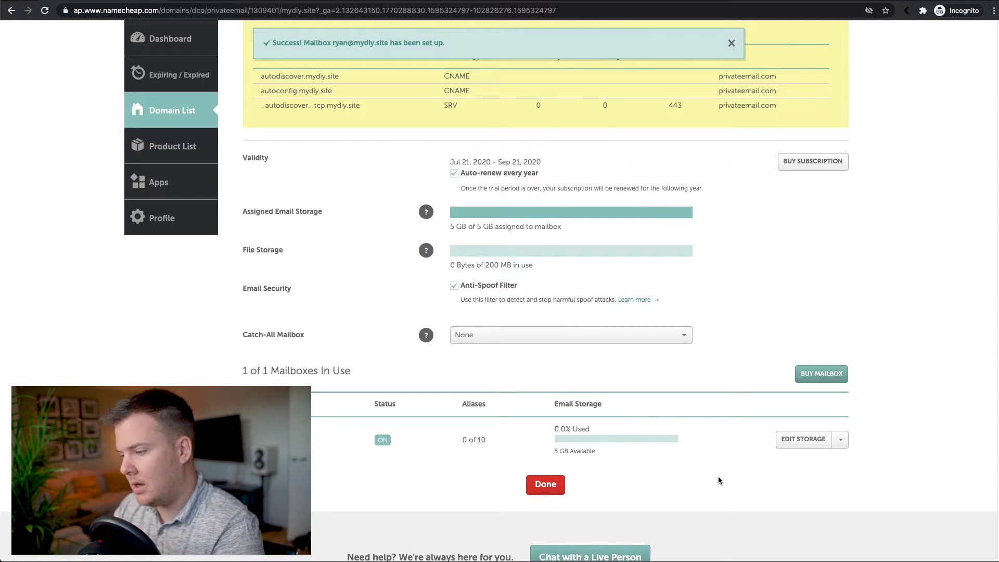
Open the new mailbox in PrivateEmail webmail from its actions menu.
{"action": "left_click", "coordinate": [839, 440]}
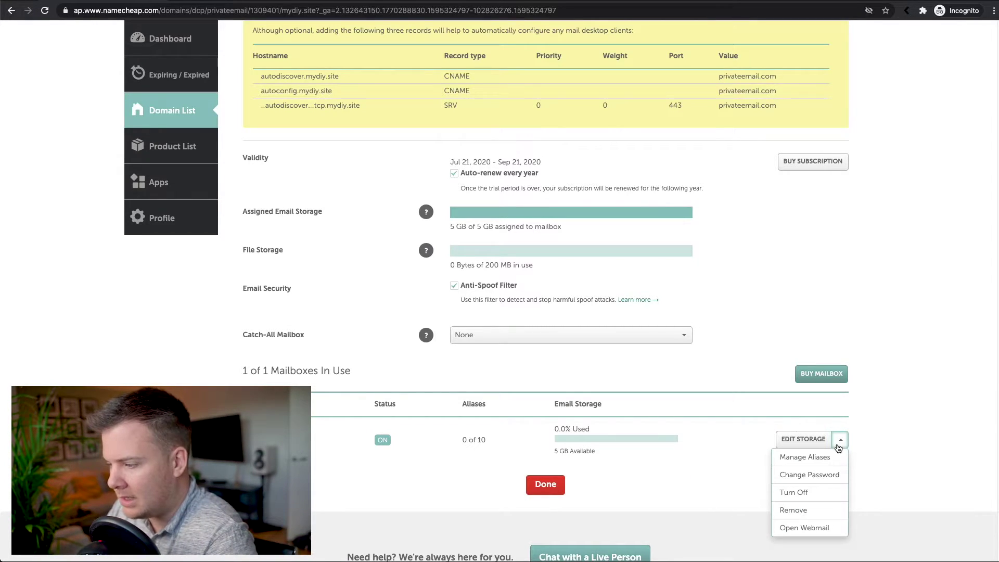
{"action": "left_click", "coordinate": [896, 464]}
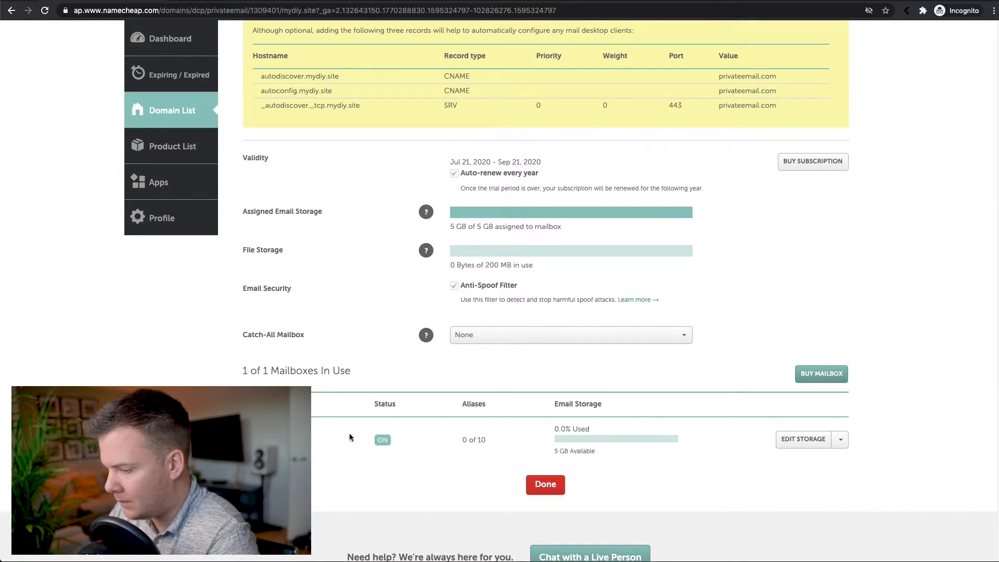
{"action": "left_click", "coordinate": [842, 443]}
{"action": "left_click", "coordinate": [804, 527]}
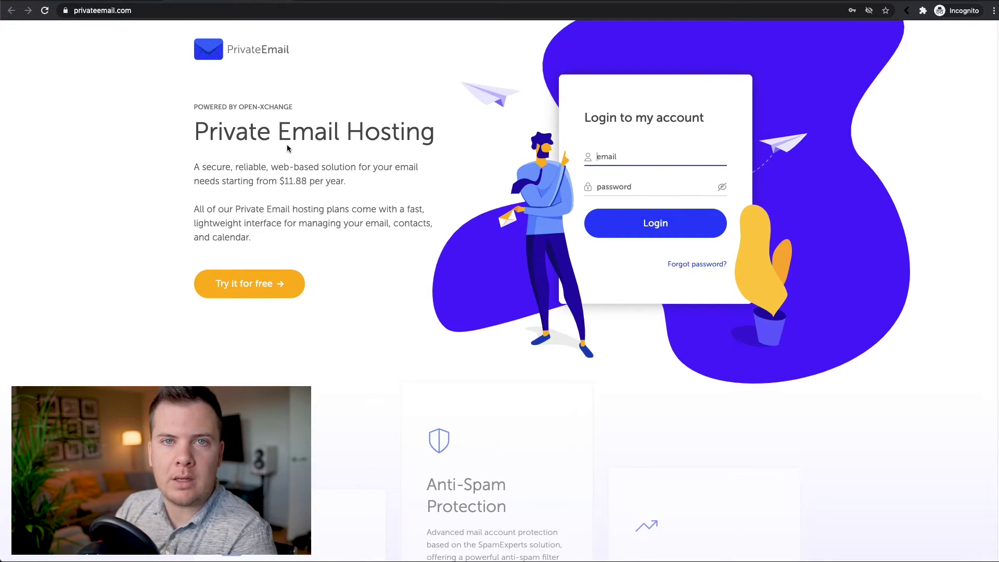
Log in to privateemail.com webmail with the mydiy.site mailbox address and its password.
{"action": "left_click_drag", "start_coordinate": [75, 12], "coordinate": [156, 12]}
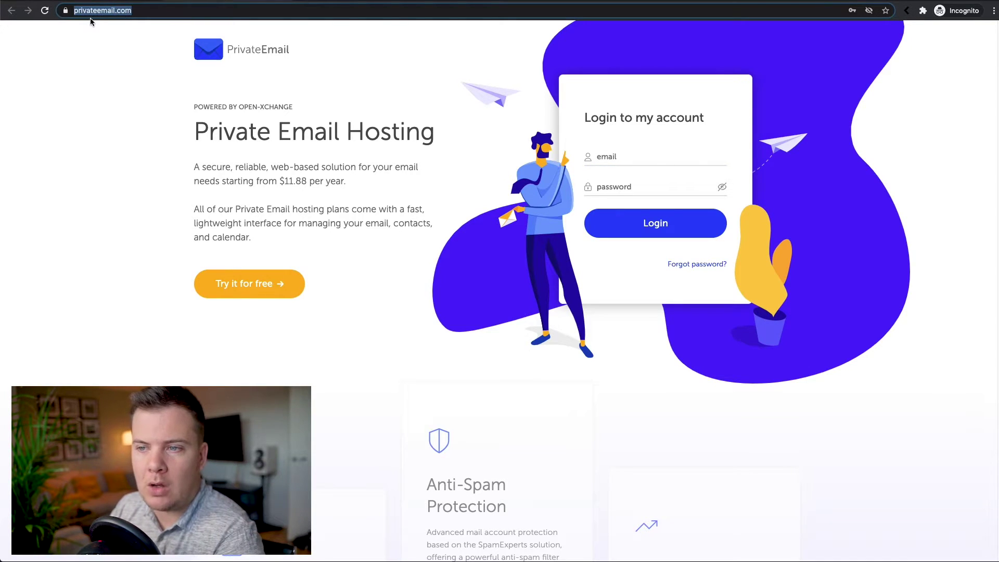
{"action": "left_click", "coordinate": [643, 156]}
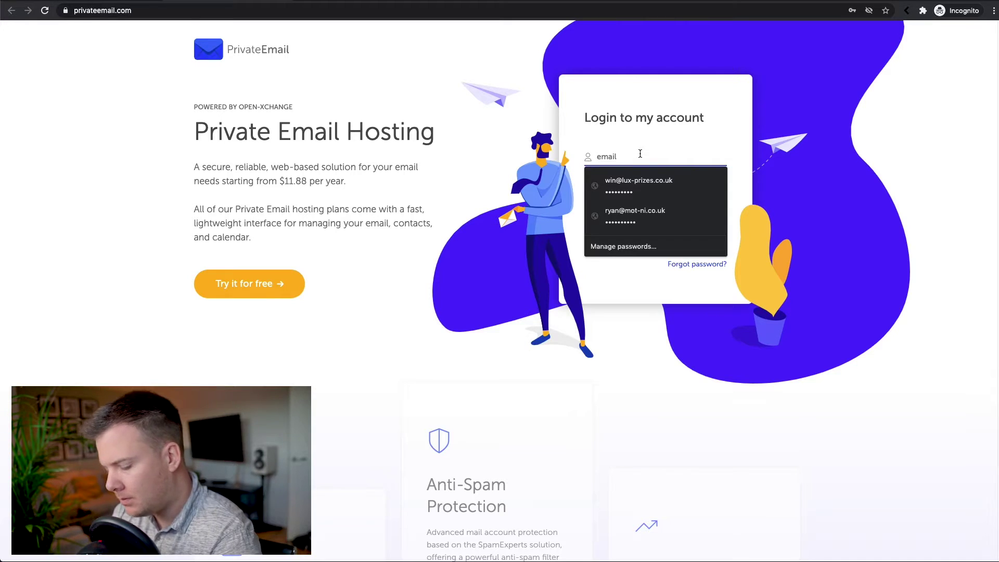
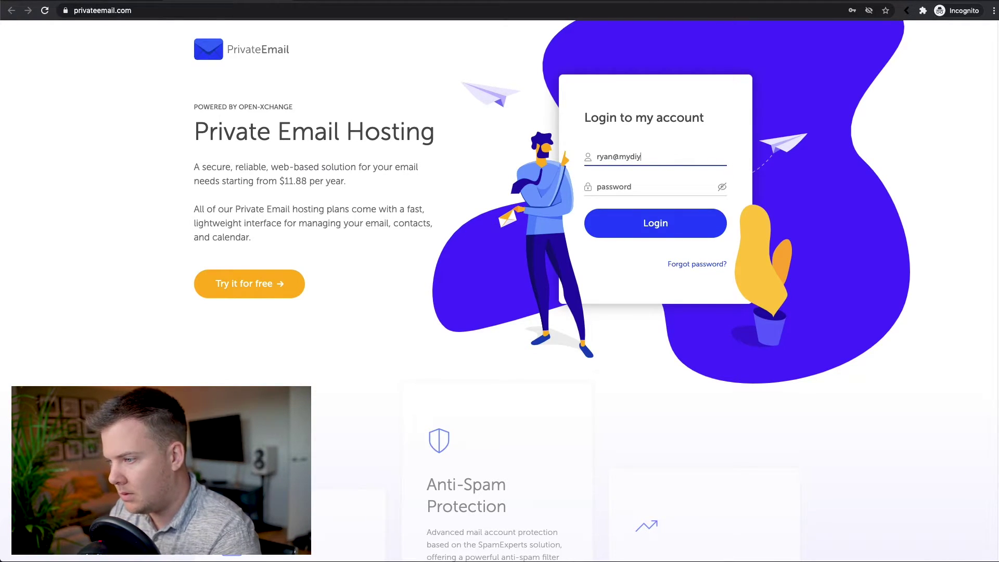
{"action": "key", "text": "Tab"}
{"action": "type", "text": "•"}
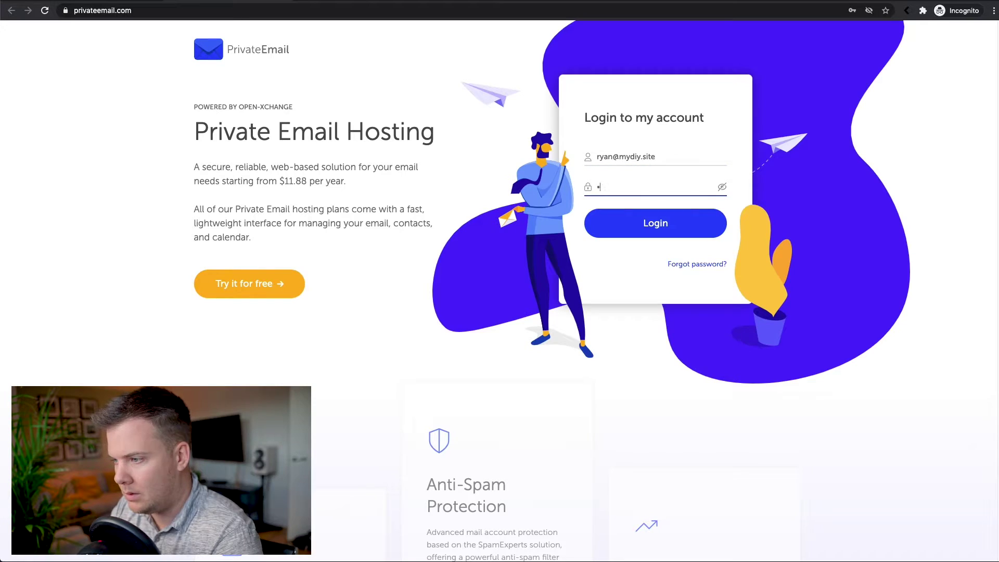
{"action": "type", "text": "•"}
{"action": "key", "text": "BackSpace"}
{"action": "key", "text": "BackSpace"}
{"action": "type", "text": "•••••••••"}
{"action": "key", "text": "Return"}
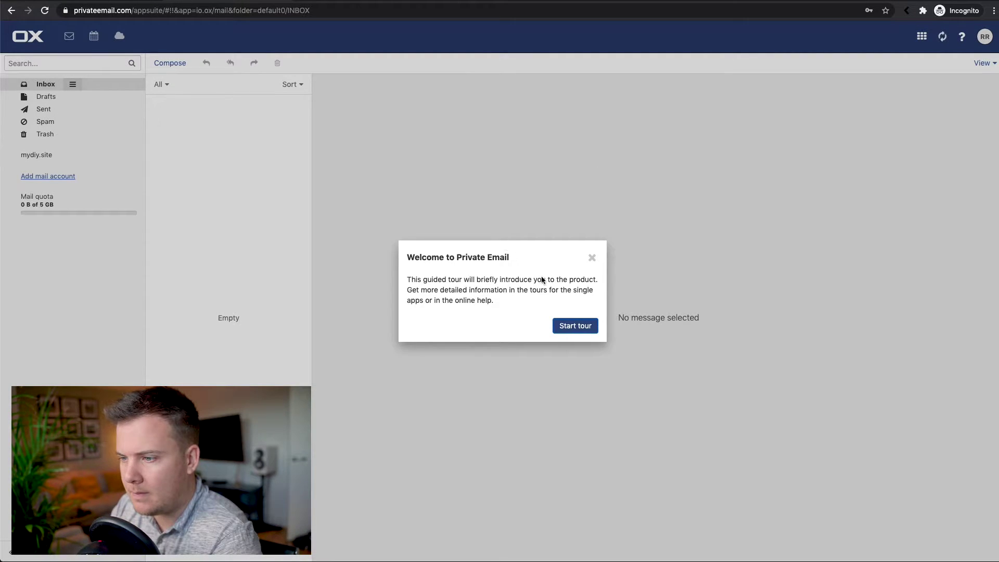
Close the Welcome to Private Email tour to reveal the empty Inbox.
{"action": "left_click", "coordinate": [592, 257]}
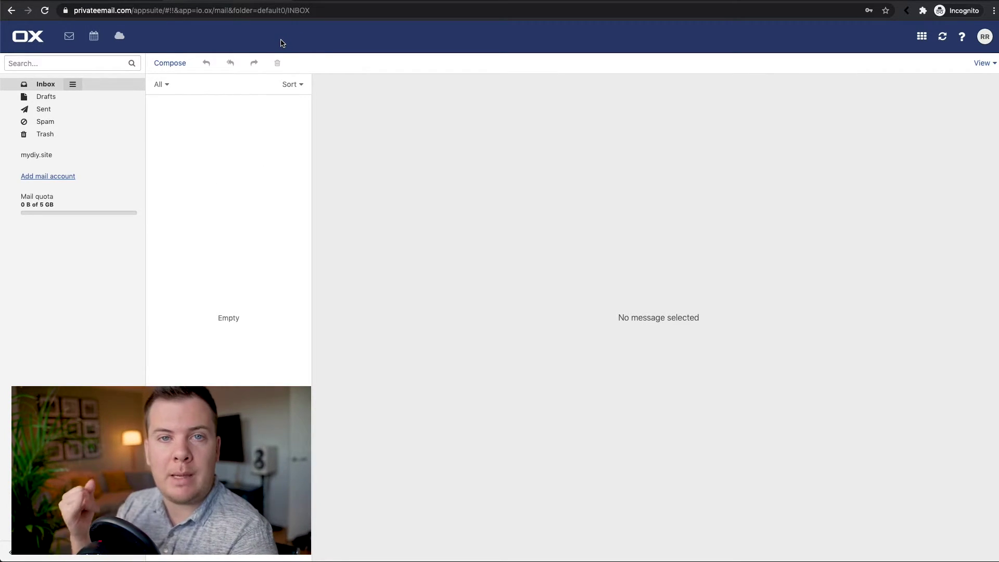
Tick off 'Choose a domain name' and 'Create a professional email address' in the Flask.io list.
{"action": "left_click", "coordinate": [332, 4]}
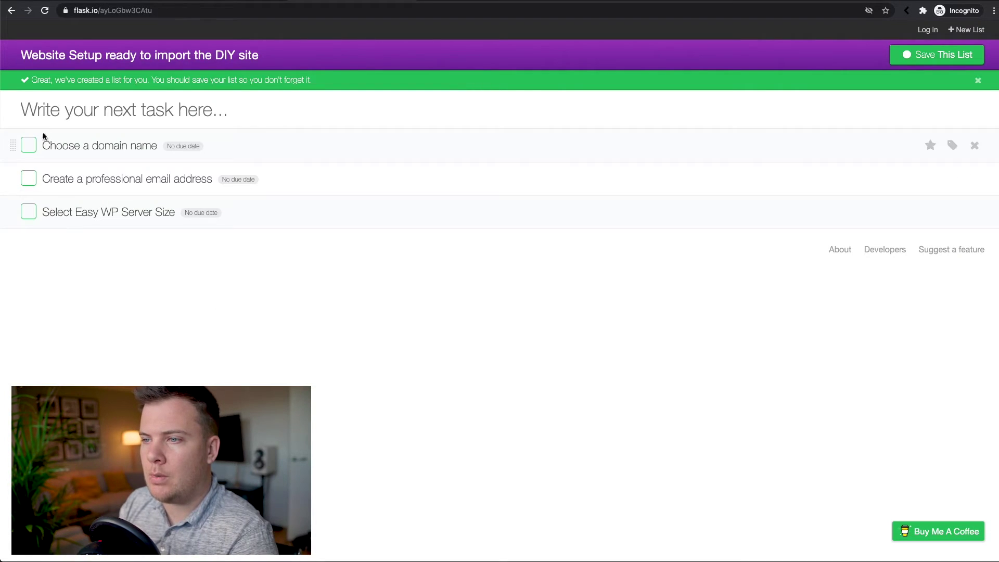
{"action": "left_click", "coordinate": [29, 150]}
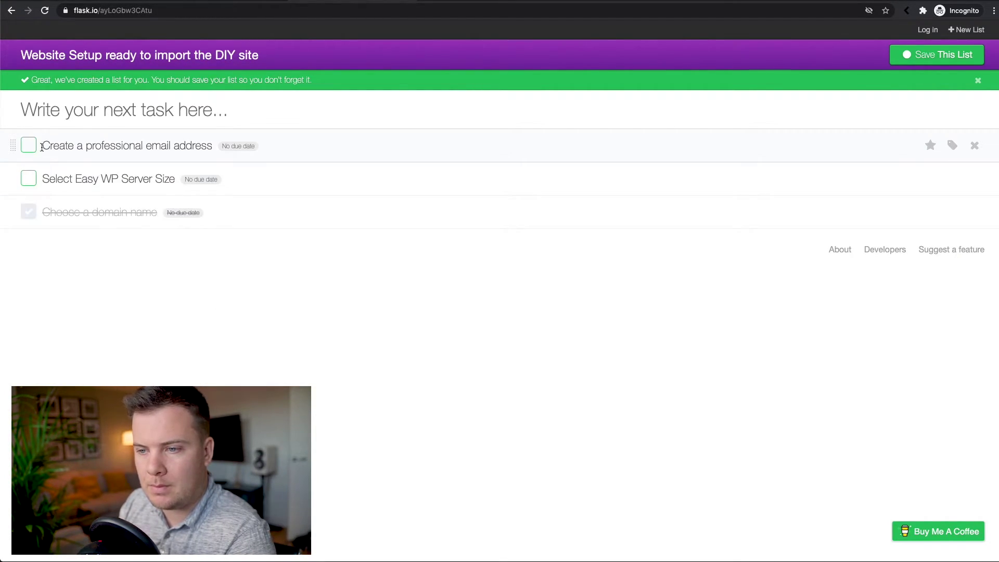
{"action": "left_click", "coordinate": [31, 146]}
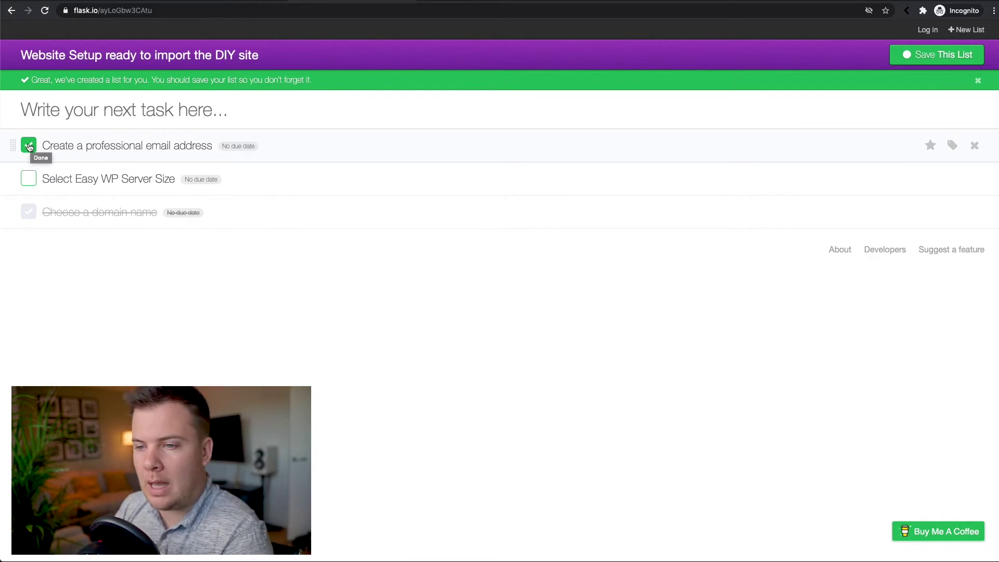
{"action": "left_click", "coordinate": [29, 147]}
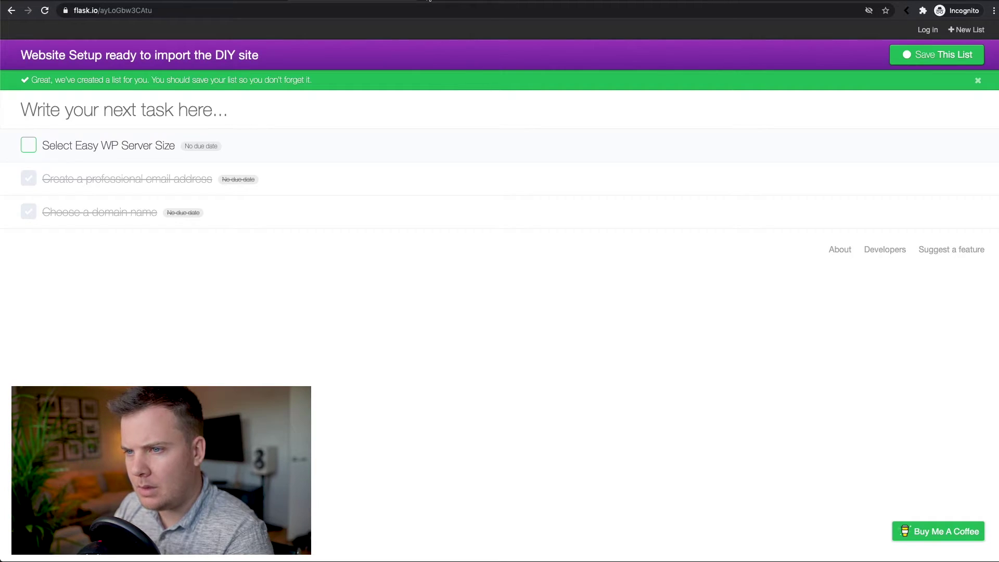
{"action": "key", "text": "super+t"}
Load easywp.com, log in with the Namecheap account, and start a New Website.
{"action": "type", "text": "e"}
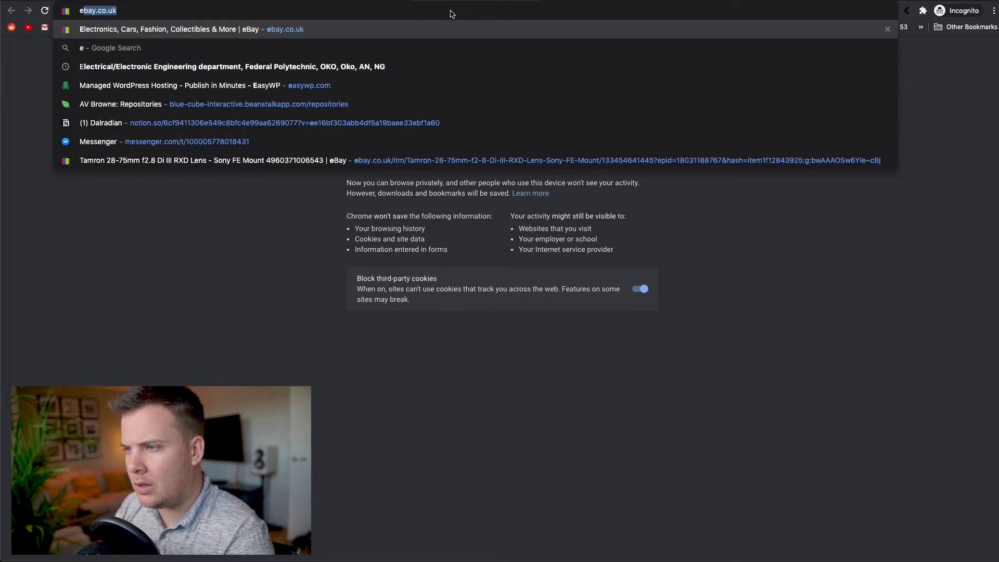
{"action": "key", "text": "BackSpace"}
{"action": "key", "text": "BackSpace"}
{"action": "type", "text": "easywp."}
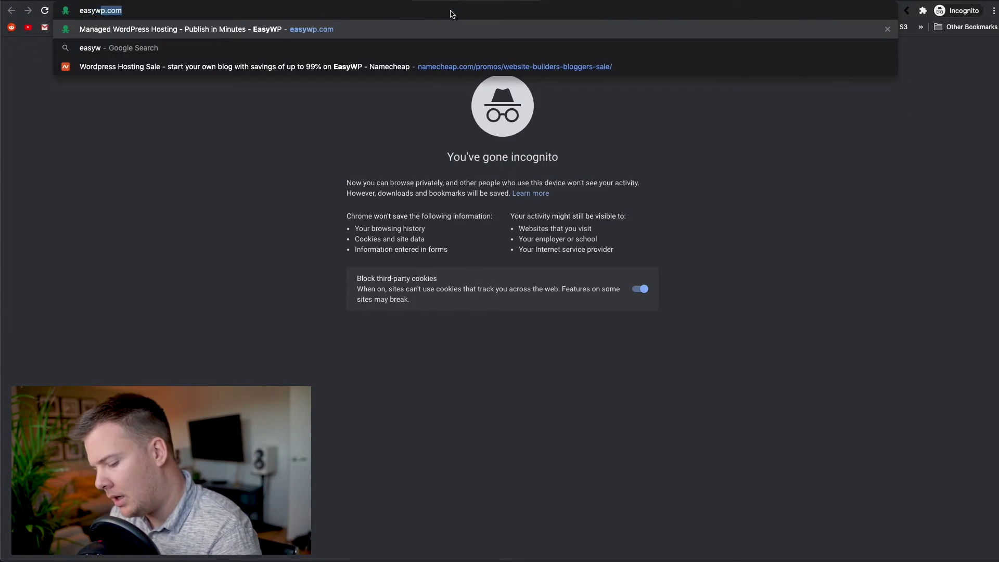
{"action": "key", "text": "Return"}
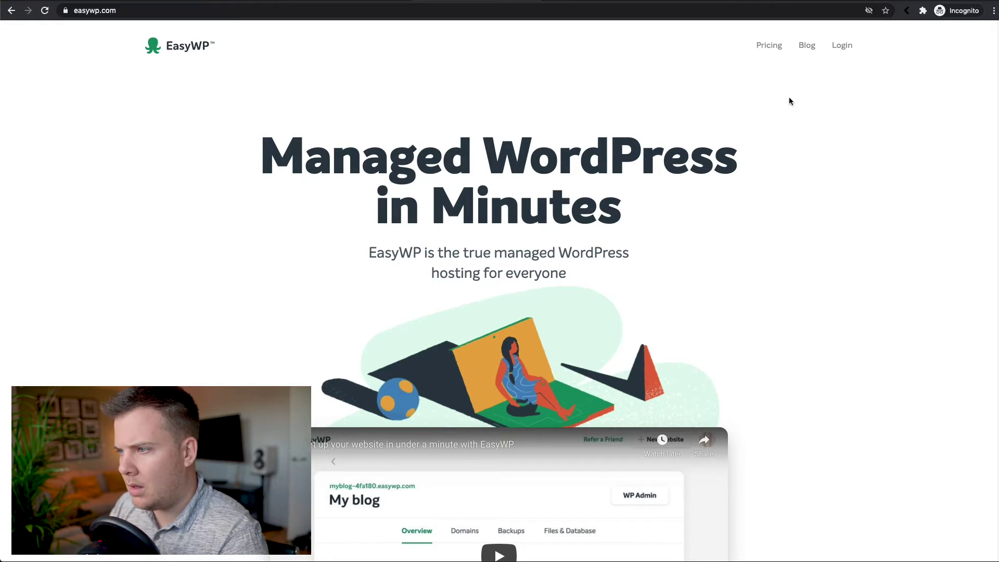
{"action": "left_click", "coordinate": [844, 47]}
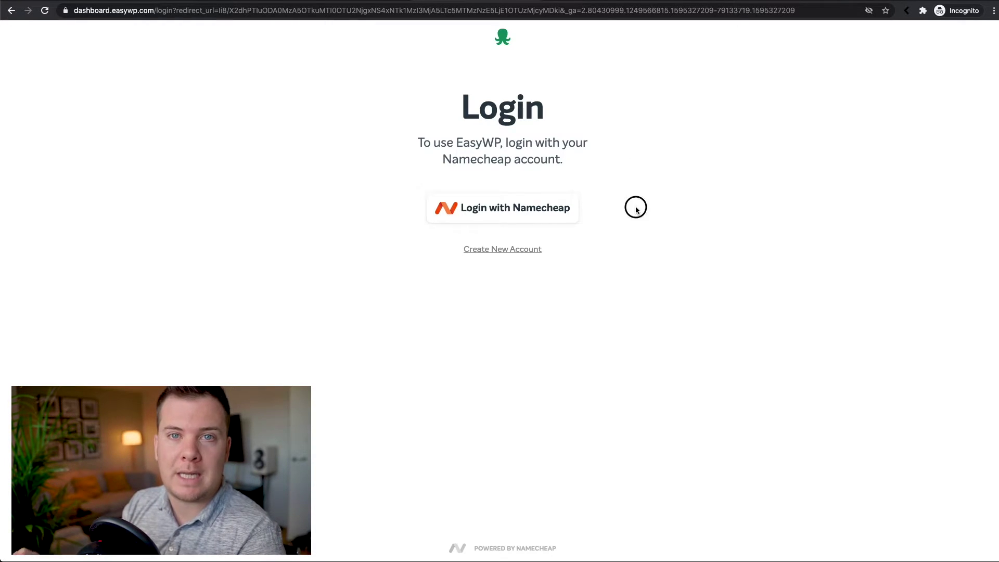
{"action": "left_click", "coordinate": [512, 215]}
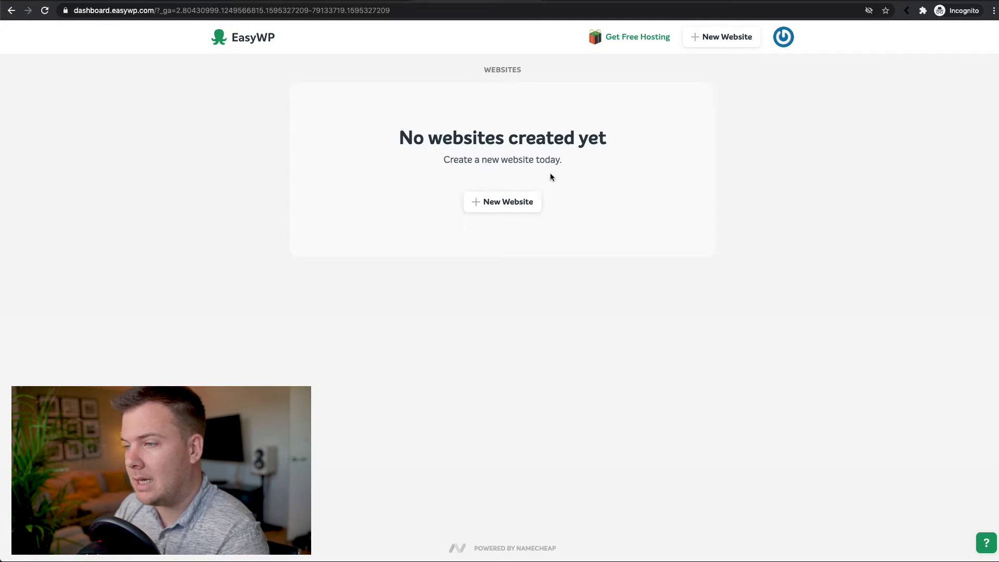
{"action": "left_click", "coordinate": [512, 203]}
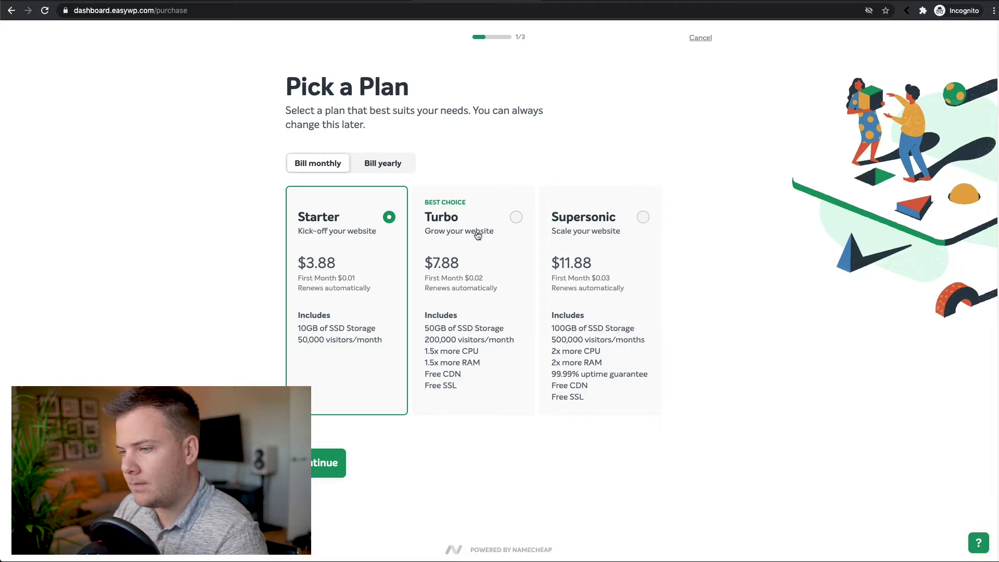
Choose the $7.88 Turbo plan on monthly billing after comparing yearly prices.
{"action": "left_click", "coordinate": [516, 218]}
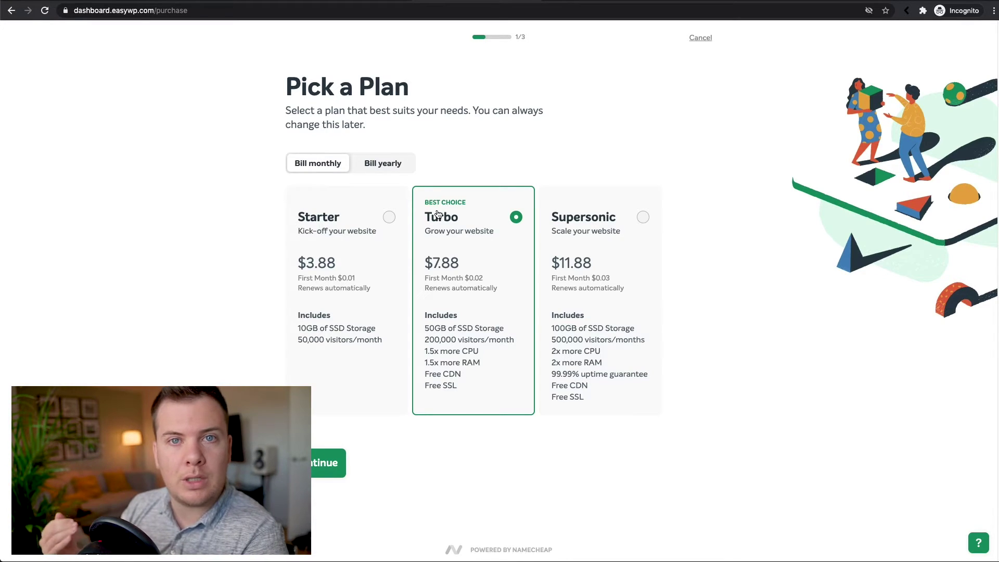
{"action": "left_click", "coordinate": [392, 171]}
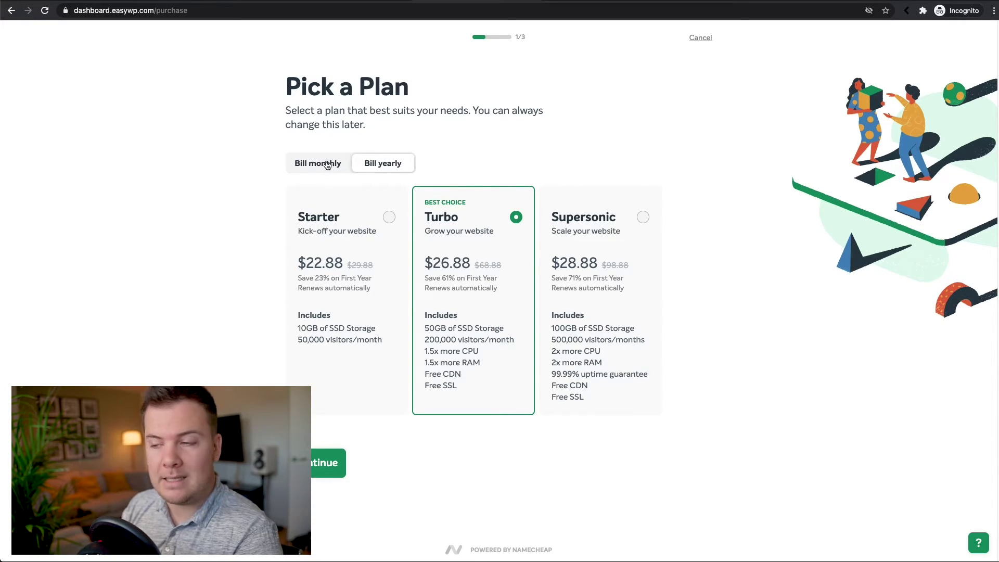
{"action": "left_click", "coordinate": [311, 167]}
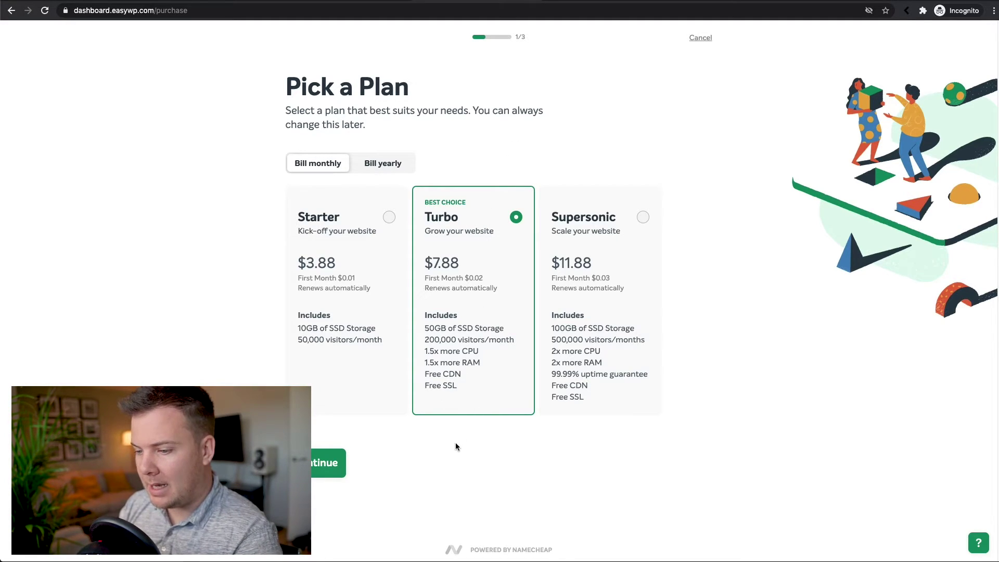
{"action": "left_click", "coordinate": [328, 466]}
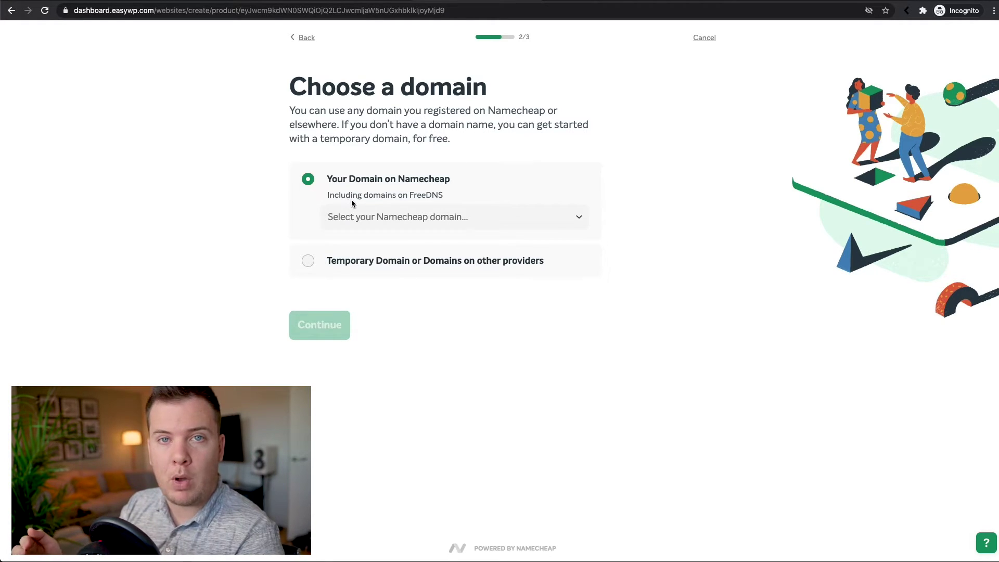
Select mydiy.site as the domain and review the EasyWP Turbo Monthly subscription details.
{"action": "left_click", "coordinate": [484, 217]}
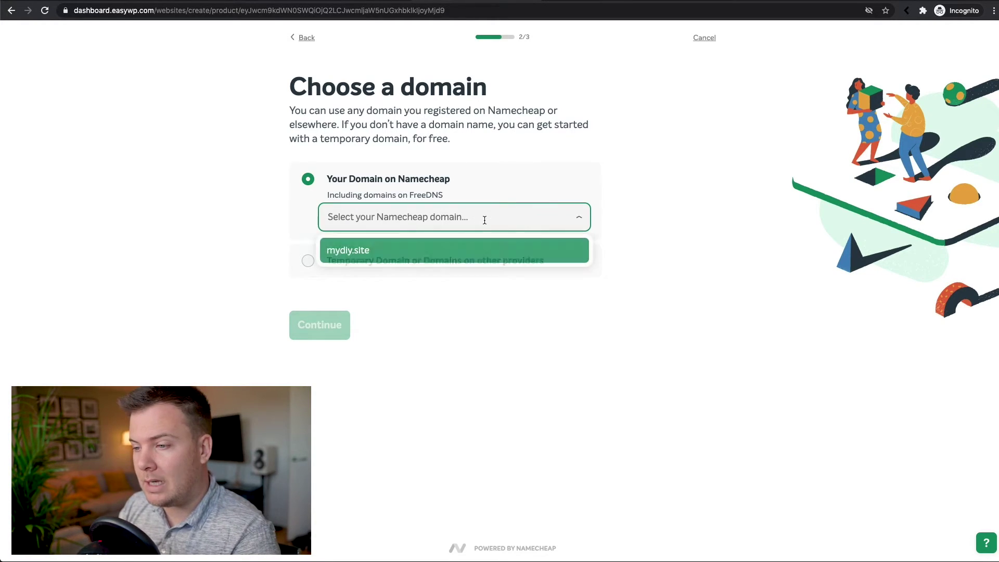
{"action": "left_click", "coordinate": [355, 258]}
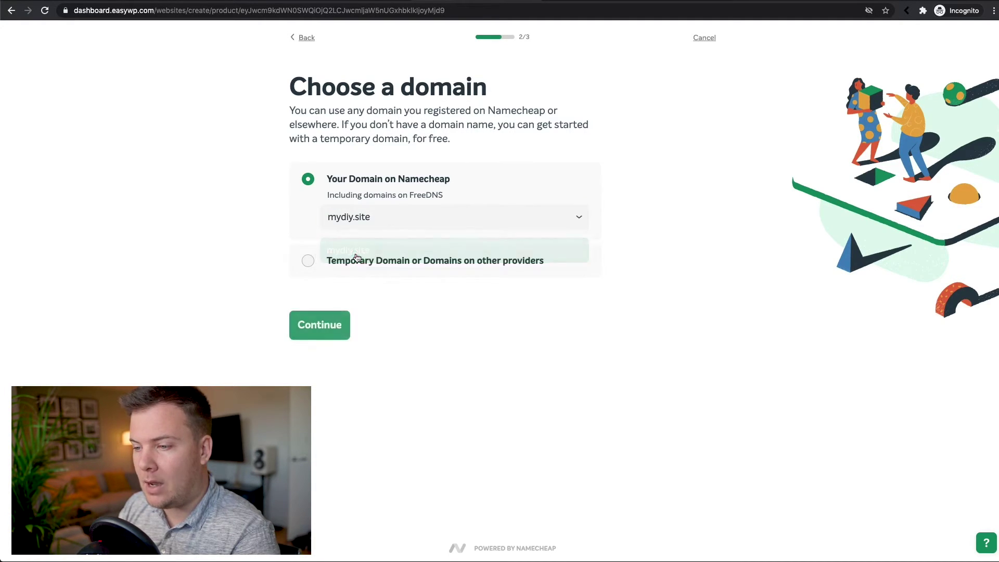
{"action": "left_click", "coordinate": [341, 324]}
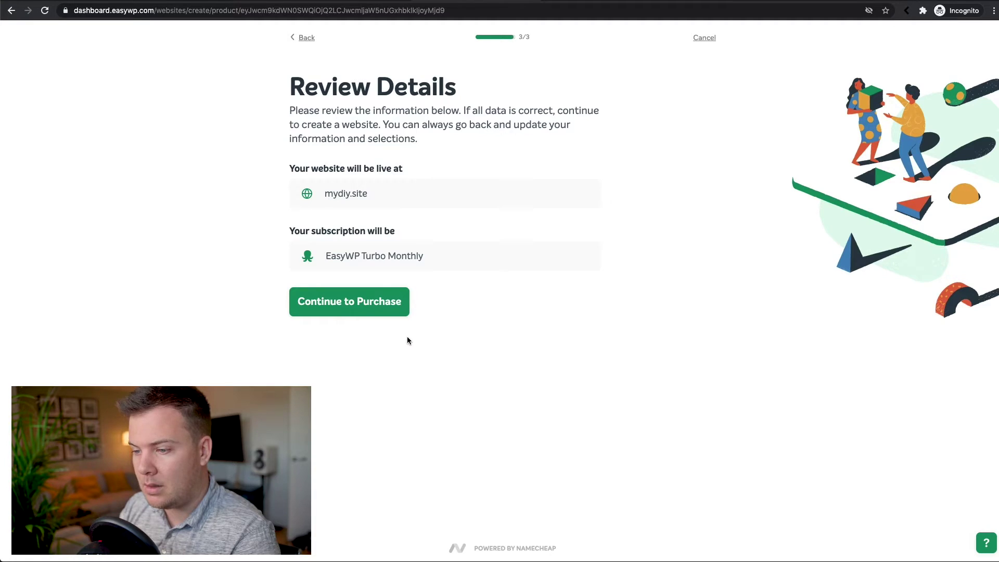
{"action": "left_click_drag", "start_coordinate": [292, 169], "coordinate": [415, 177]}
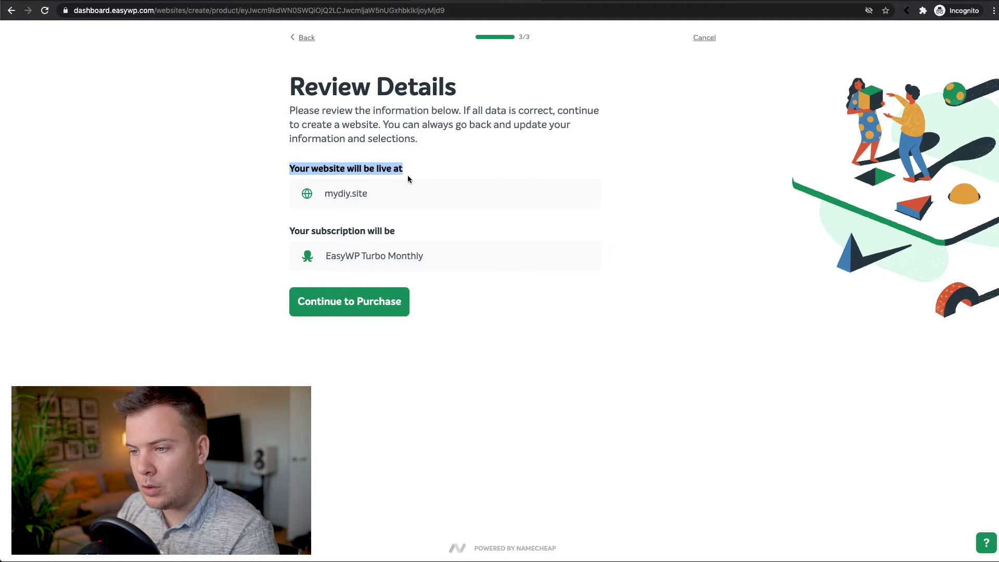
{"action": "left_click_drag", "start_coordinate": [332, 193], "coordinate": [368, 194]}
{"action": "left_click", "coordinate": [379, 196]}
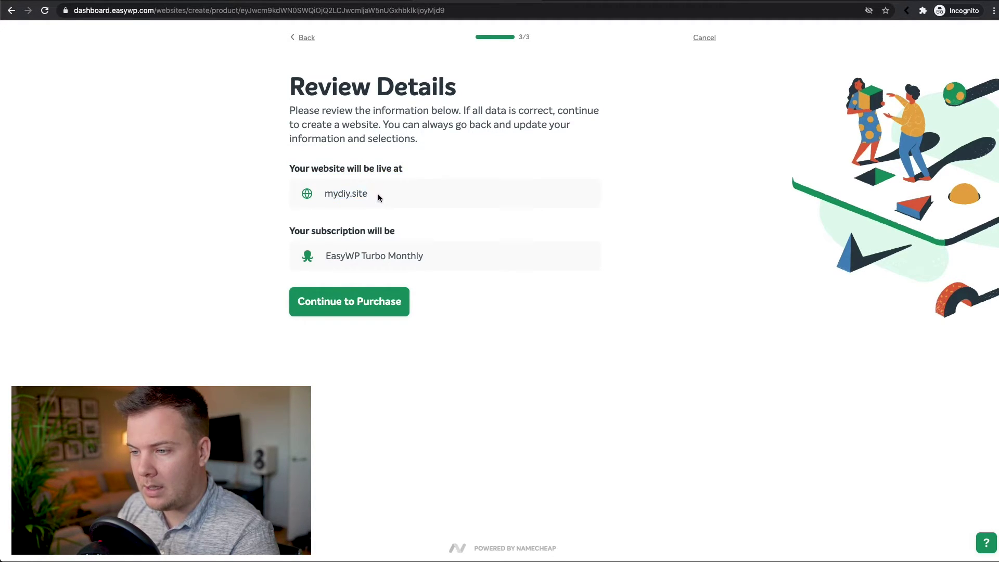
{"action": "left_click_drag", "start_coordinate": [291, 231], "coordinate": [410, 234]}
{"action": "left_click", "coordinate": [360, 256]}
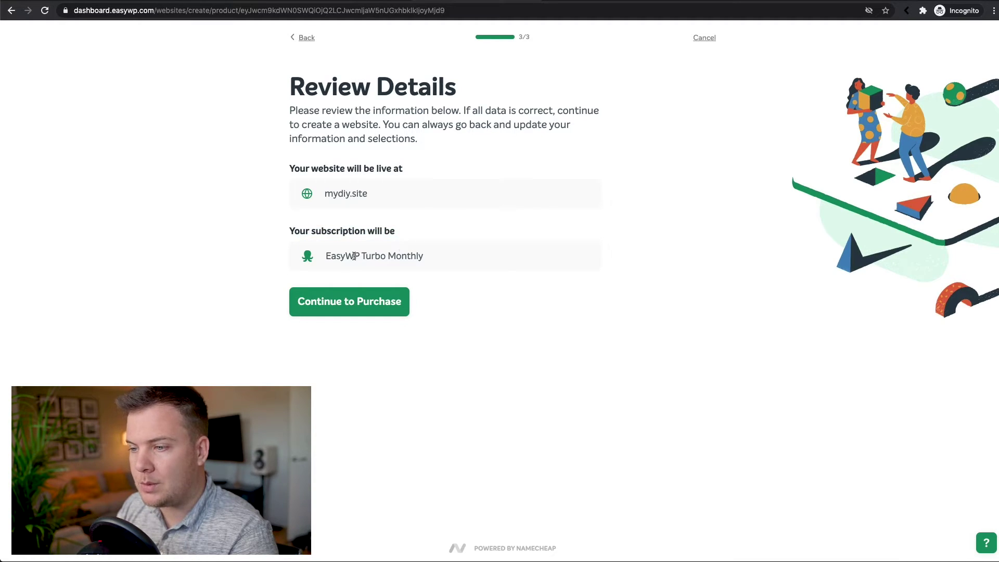
{"action": "left_click_drag", "start_coordinate": [329, 256], "coordinate": [385, 255]}
{"action": "left_click", "coordinate": [385, 256]}
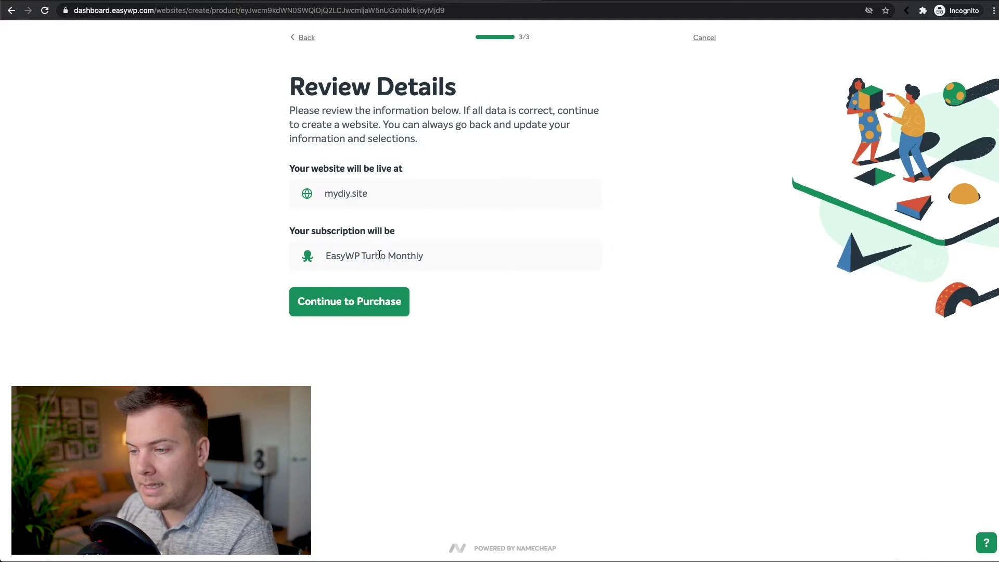
{"action": "double_click", "coordinate": [411, 256]}
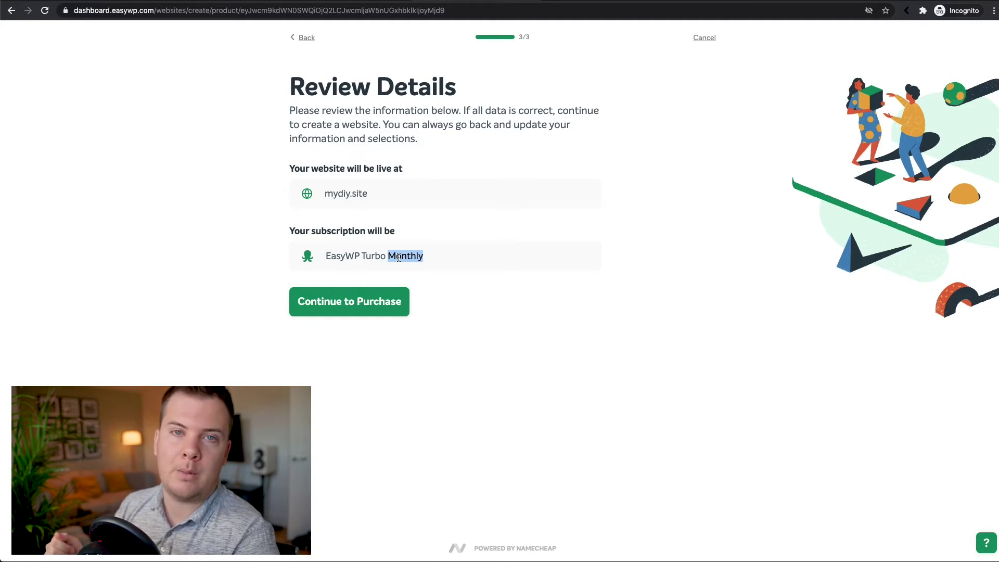
{"action": "left_click", "coordinate": [456, 280]}
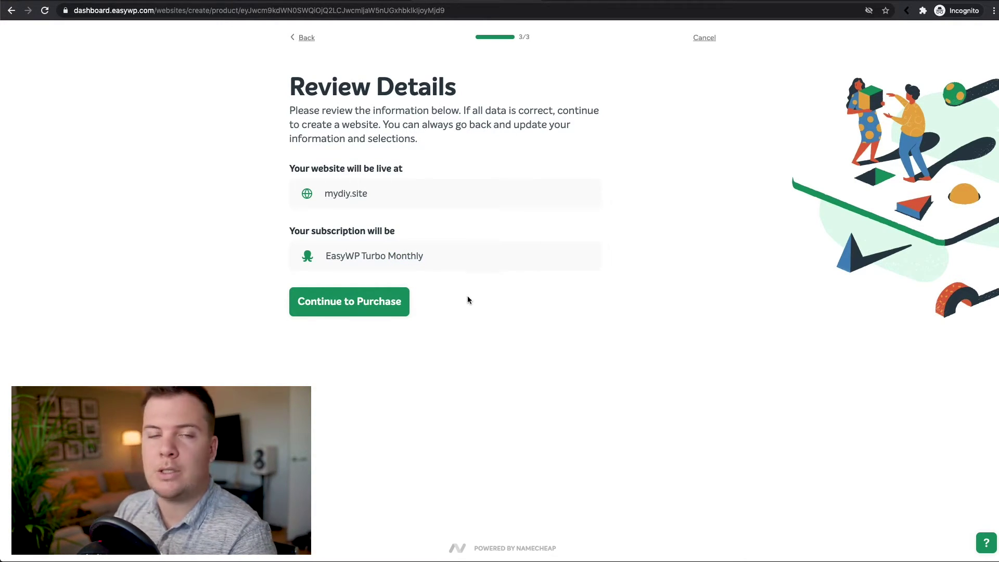
Proceed to purchase the hosting plan and check the available payment methods.
{"action": "left_click", "coordinate": [344, 309]}
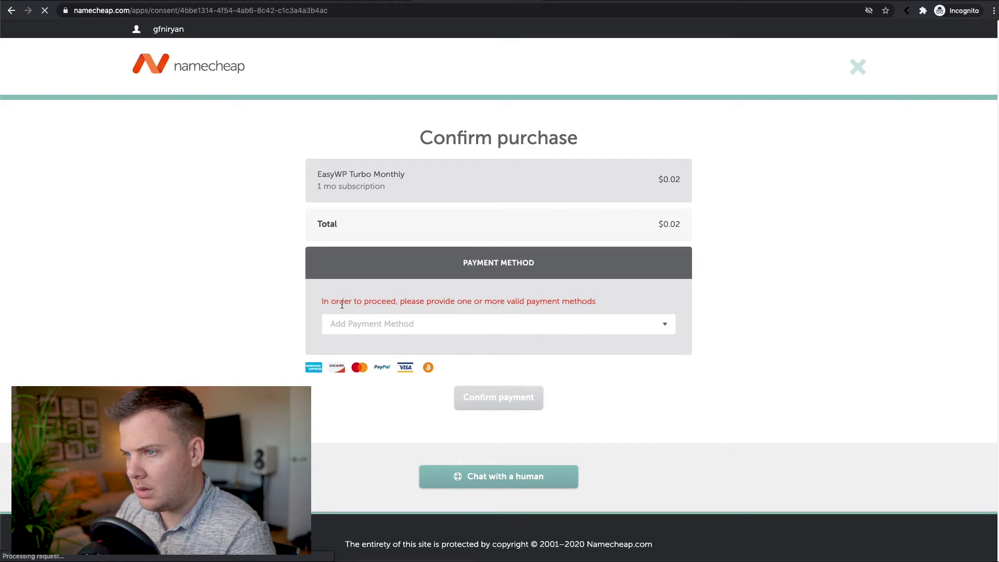
{"action": "left_click", "coordinate": [556, 326]}
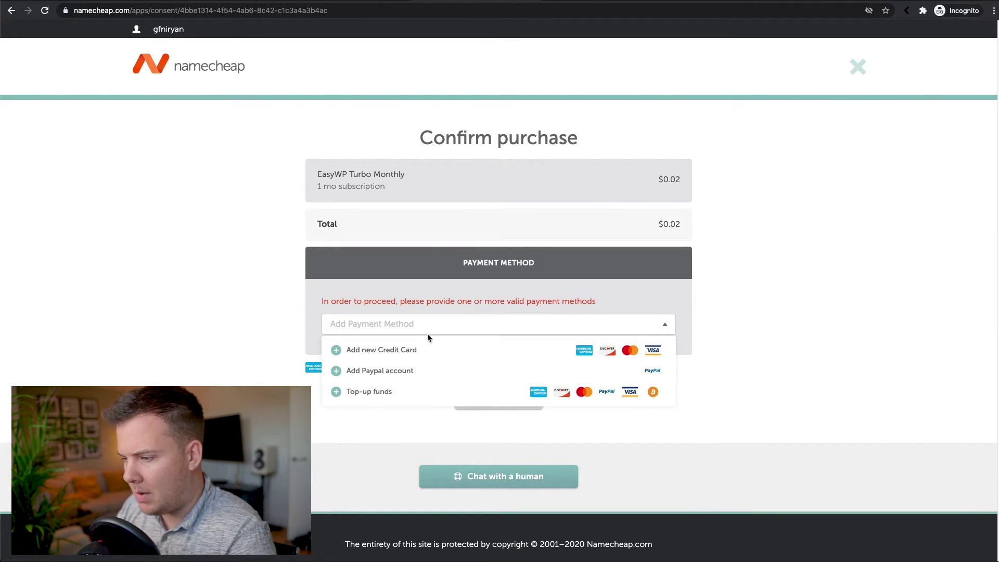
{"action": "left_click", "coordinate": [392, 376]}
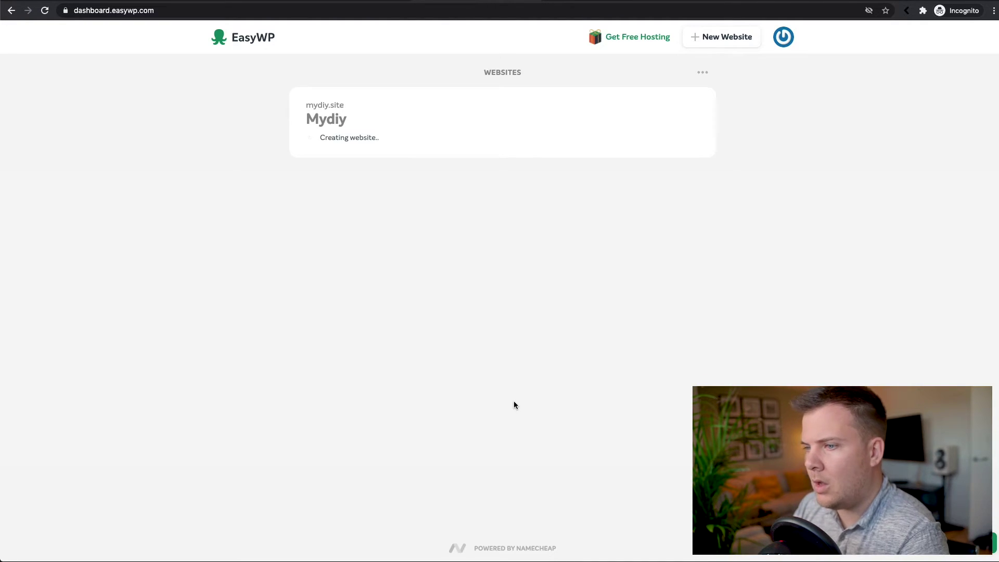
Once Mydiy finishes creating, open the mydiy.site link in a new tab.
{"action": "left_click_drag", "start_coordinate": [320, 138], "coordinate": [390, 143]}
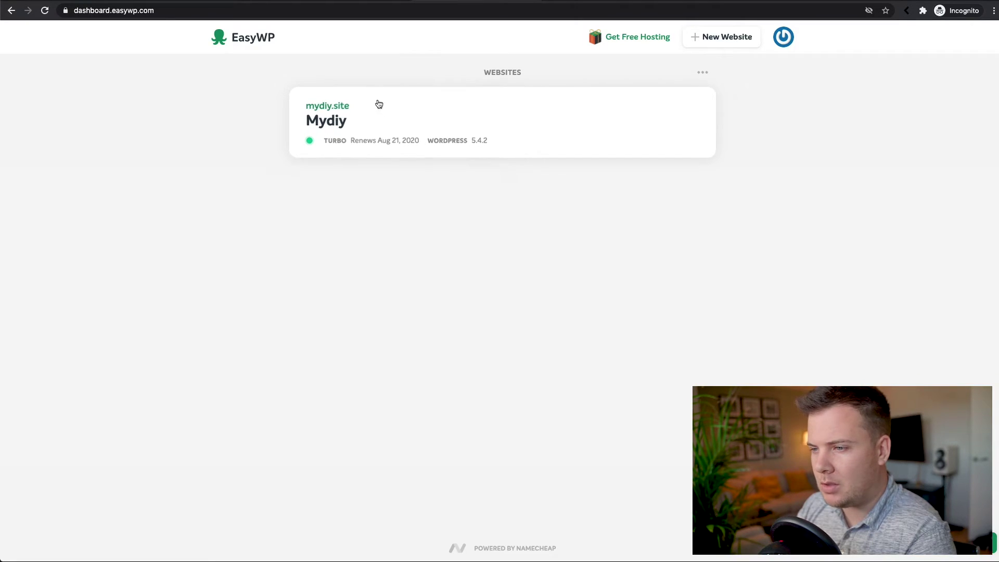
{"action": "right_click", "coordinate": [314, 108]}
{"action": "left_click", "coordinate": [473, 67]}
Check the unreachable mydiy.site tab, then return to the EasyWP dashboard.
{"action": "left_click", "coordinate": [573, 1]}
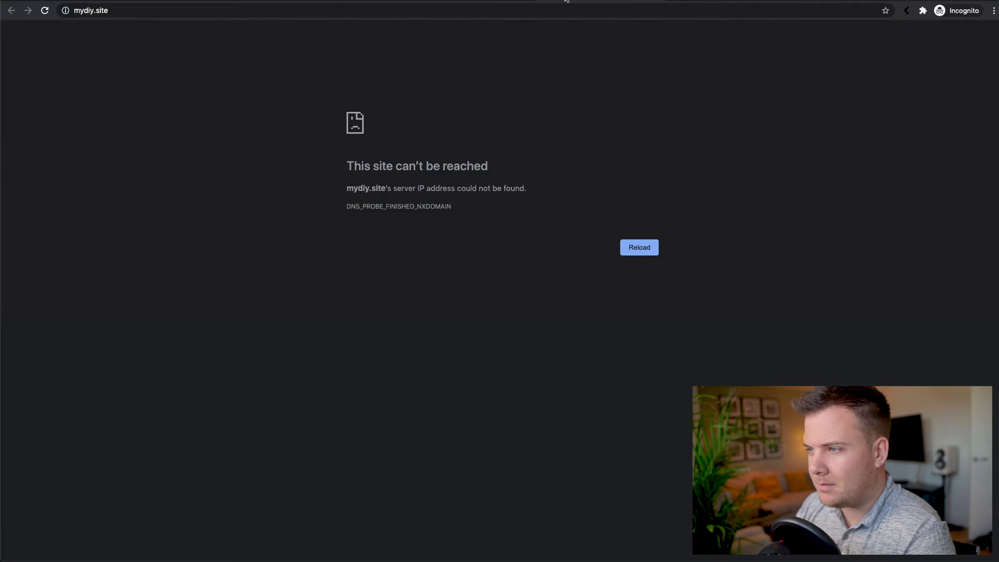
{"action": "left_click", "coordinate": [474, 1]}
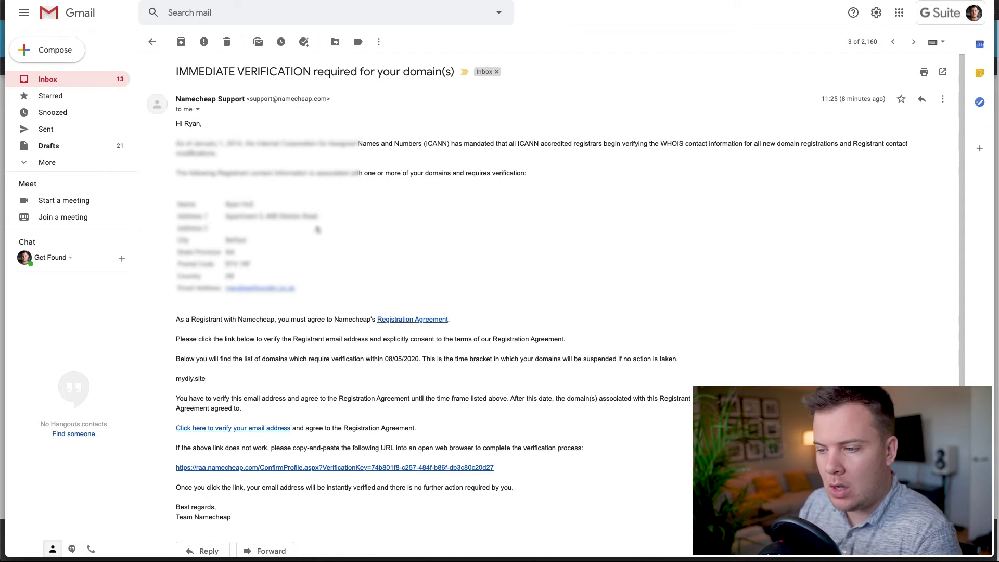
Follow the email's verification link for the mydiy.site registrant address.
{"action": "scroll", "coordinate": [293, 186], "scroll_direction": "down", "scroll_amount": 1}
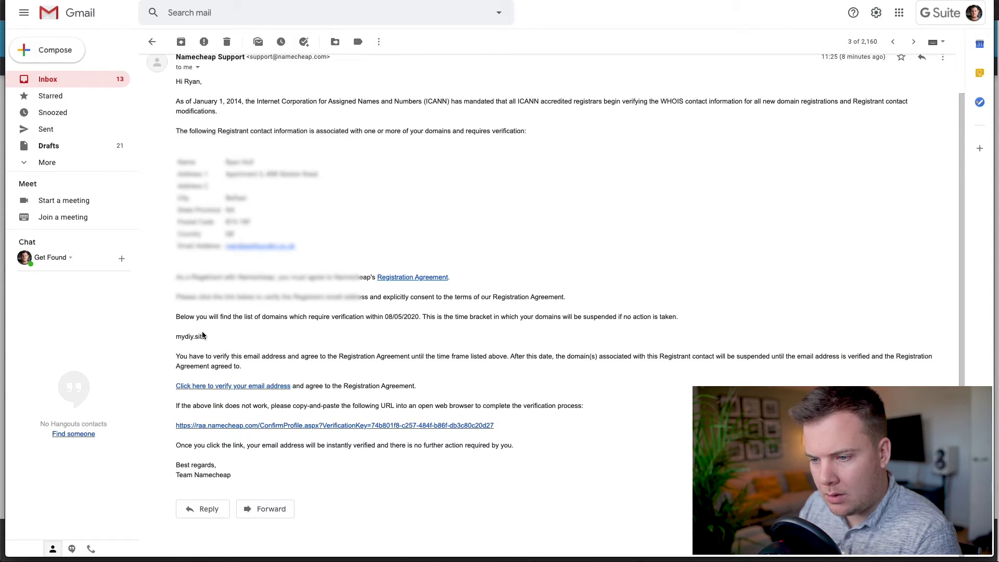
{"action": "left_click_drag", "start_coordinate": [177, 337], "coordinate": [242, 336]}
{"action": "left_click", "coordinate": [242, 335]}
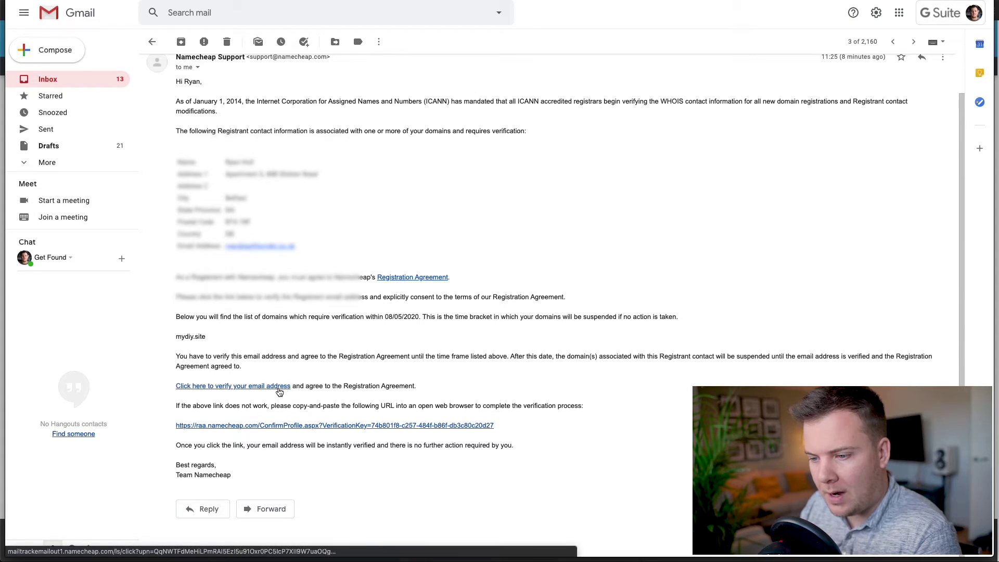
{"action": "left_click", "coordinate": [249, 388]}
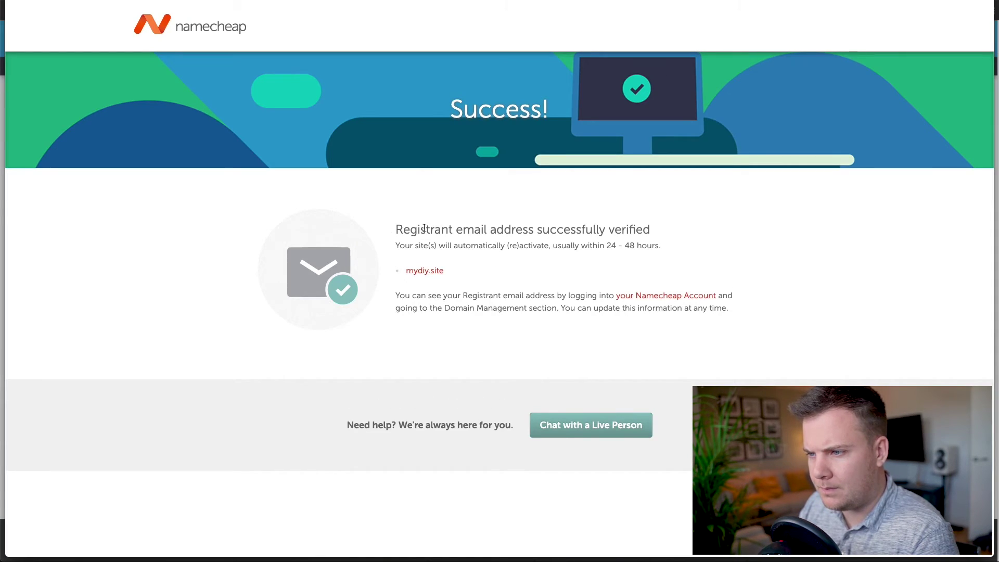
Highlight the verification success message and the automatic reactivation note.
{"action": "left_click_drag", "start_coordinate": [395, 229], "coordinate": [656, 231]}
{"action": "left_click", "coordinate": [587, 244]}
{"action": "left_click_drag", "start_coordinate": [397, 245], "coordinate": [580, 246]}
{"action": "left_click", "coordinate": [592, 247]}
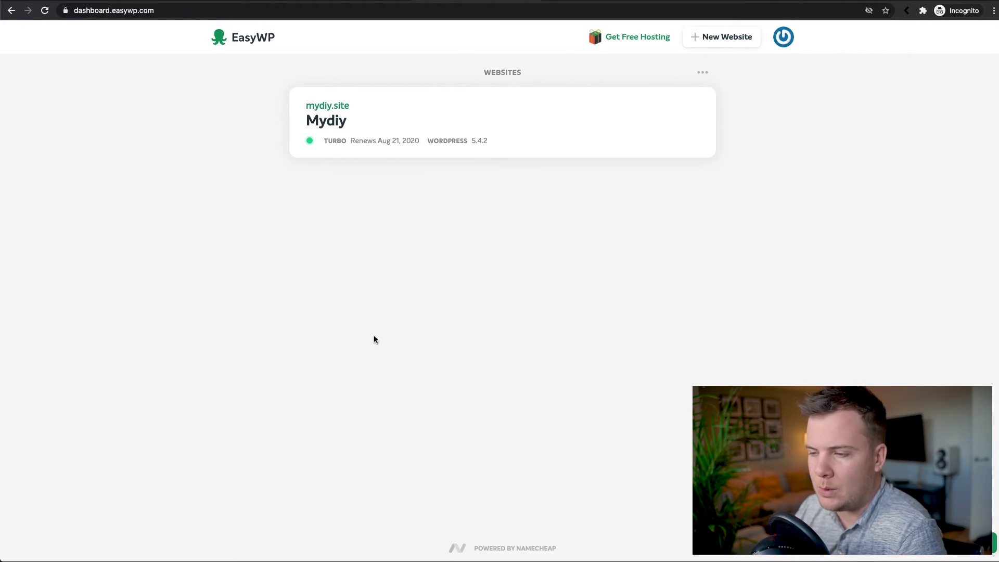
Browse the live mydiy.site homepage with its Hello world! post, then return to the EasyWP dashboard.
{"action": "left_click", "coordinate": [331, 106]}
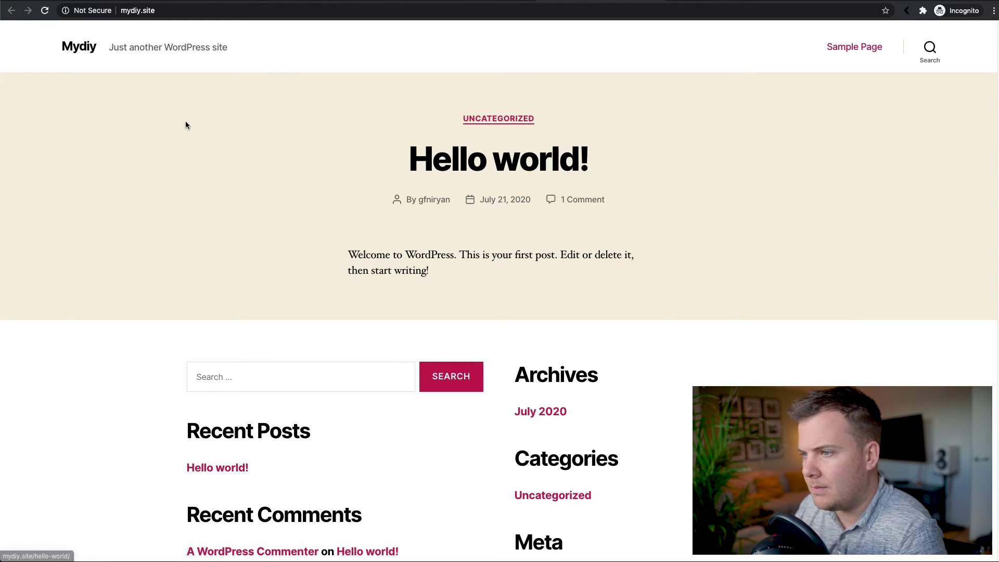
{"action": "scroll", "coordinate": [191, 129], "scroll_direction": "down", "scroll_amount": 1}
{"action": "scroll", "coordinate": [191, 128], "scroll_direction": "down", "scroll_amount": 5}
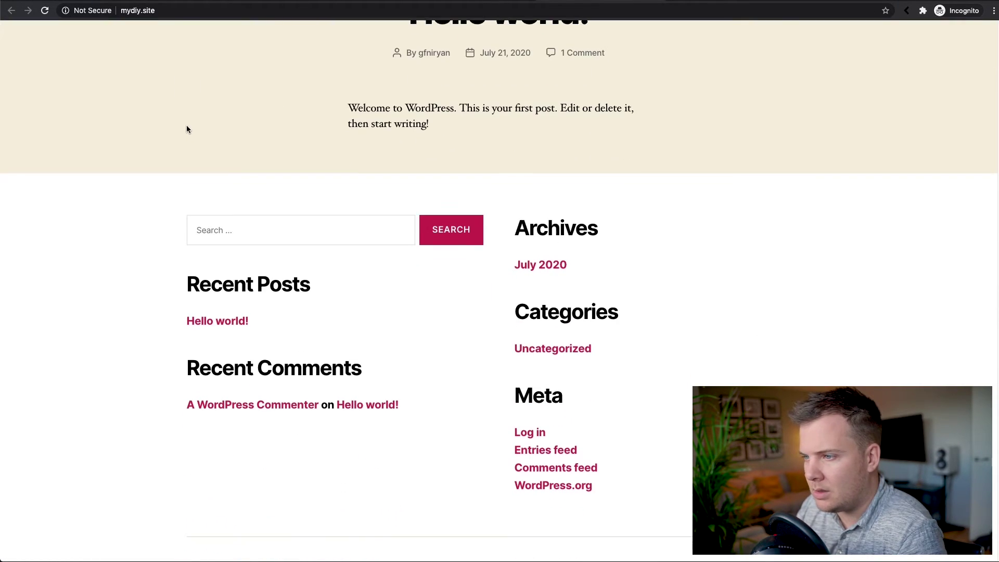
{"action": "scroll", "coordinate": [111, 119], "scroll_direction": "up", "scroll_amount": 5}
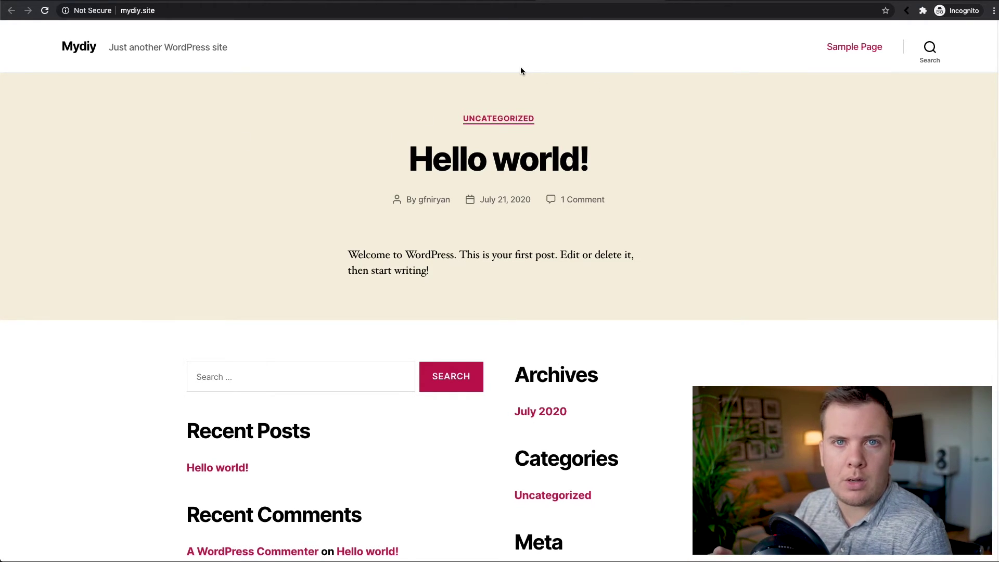
{"action": "left_click", "coordinate": [487, 6]}
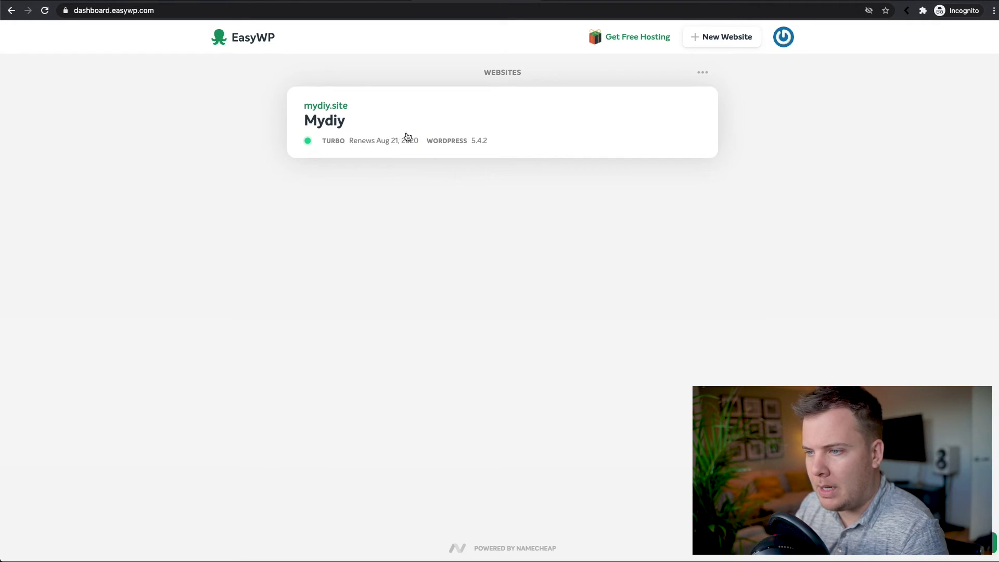
From the Mydiy site overview, manage the SSL Certificate and choose Add to change it.
{"action": "left_click", "coordinate": [435, 118]}
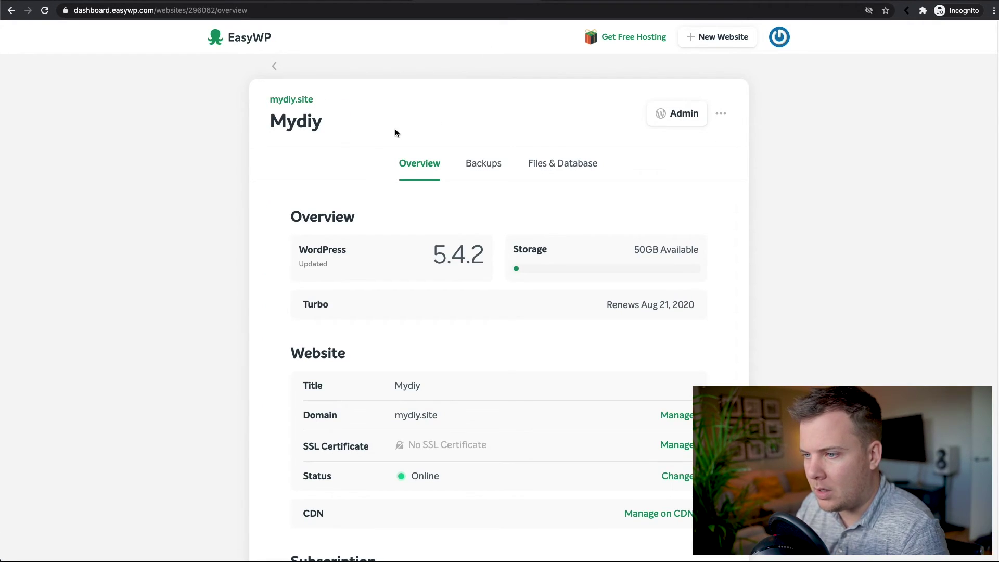
{"action": "scroll", "coordinate": [279, 162], "scroll_direction": "down", "scroll_amount": 1}
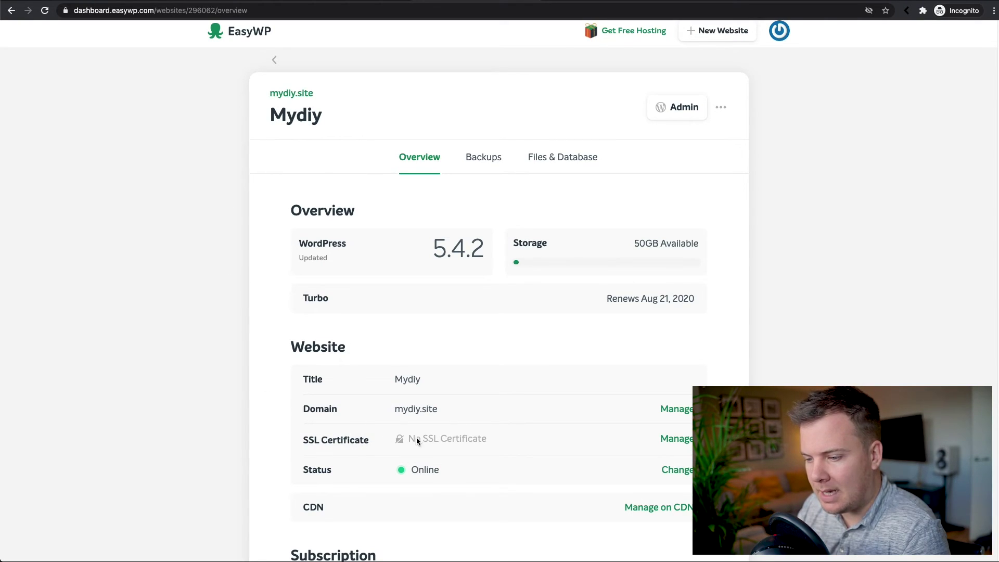
{"action": "left_click", "coordinate": [678, 438]}
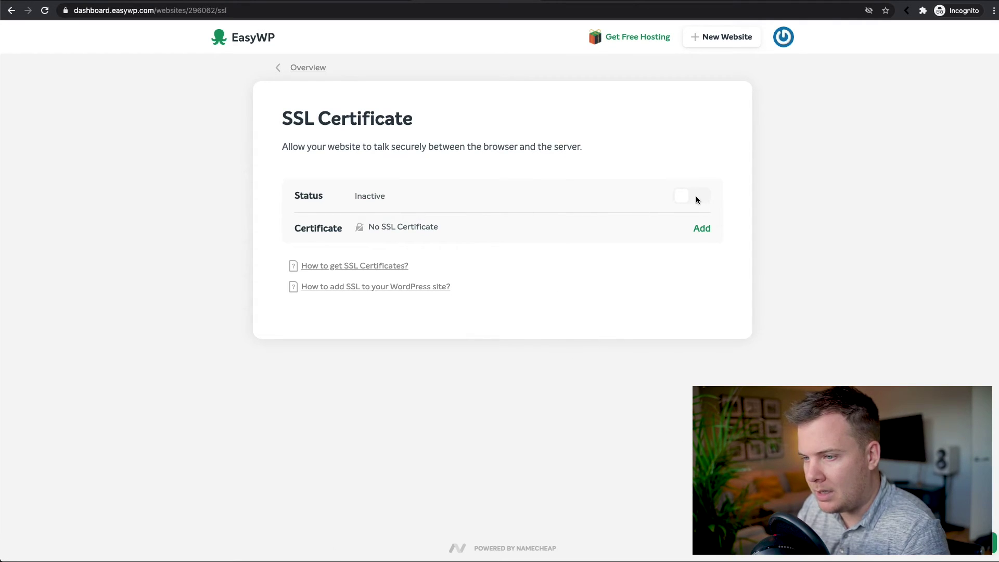
{"action": "left_click", "coordinate": [703, 229]}
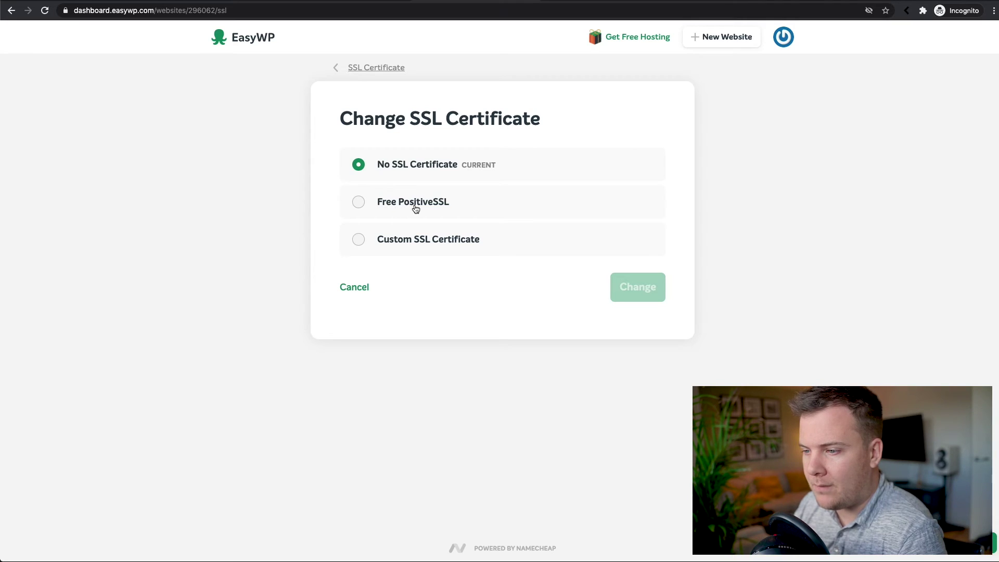
Switch mydiy.site to Free PositiveSSL and note the activation-time message.
{"action": "left_click", "coordinate": [432, 208]}
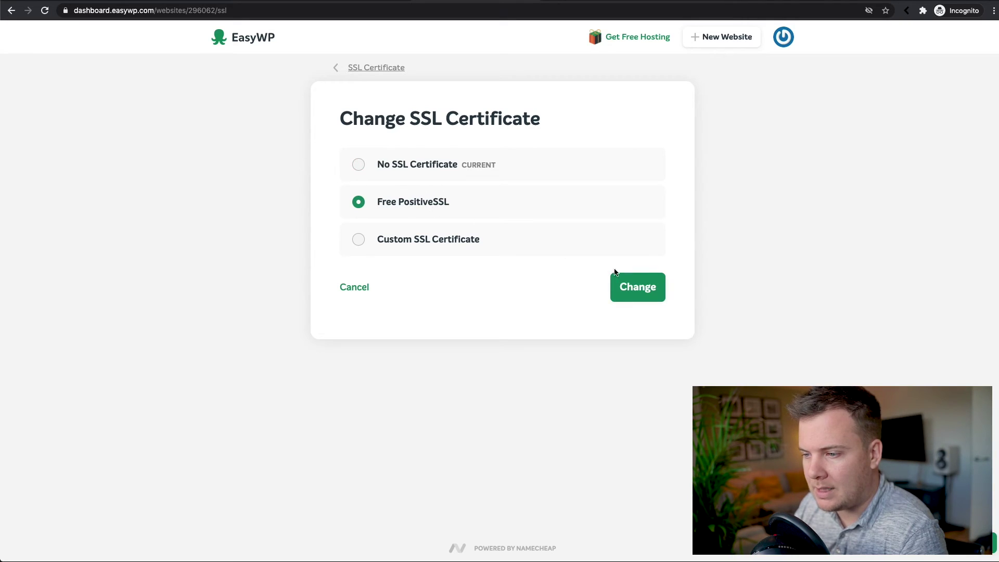
{"action": "left_click", "coordinate": [639, 289]}
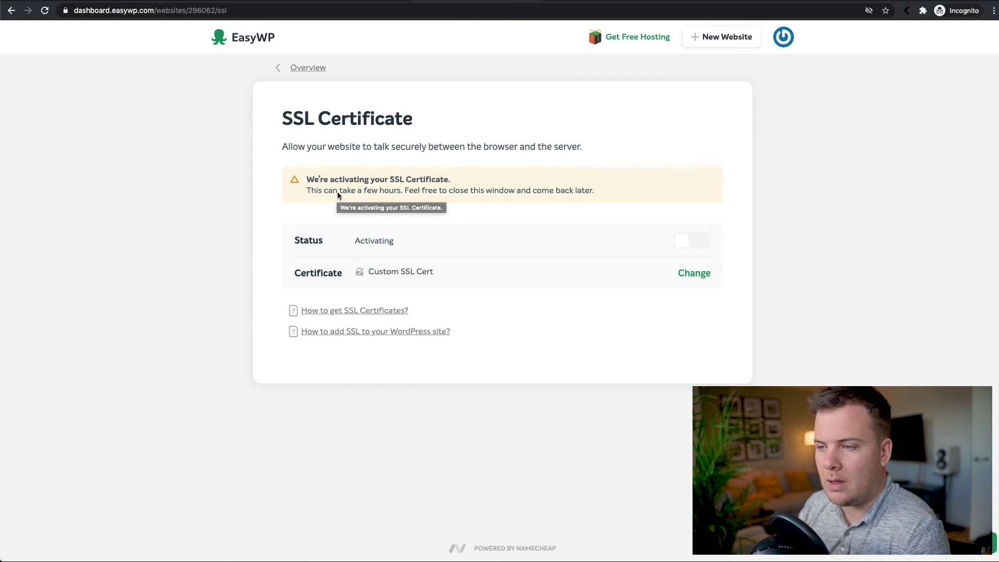
{"action": "left_click_drag", "start_coordinate": [306, 190], "coordinate": [414, 191]}
{"action": "left_click", "coordinate": [420, 192]}
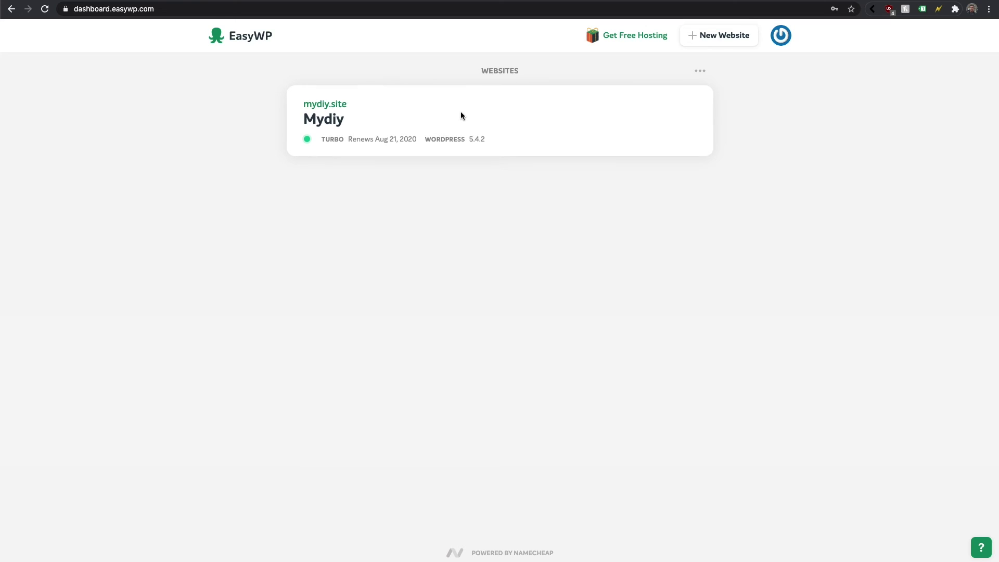
Verify the Free Positive SSL certificate shows Status Active, then visit mydiy.site from the Overview.
{"action": "left_click", "coordinate": [448, 124]}
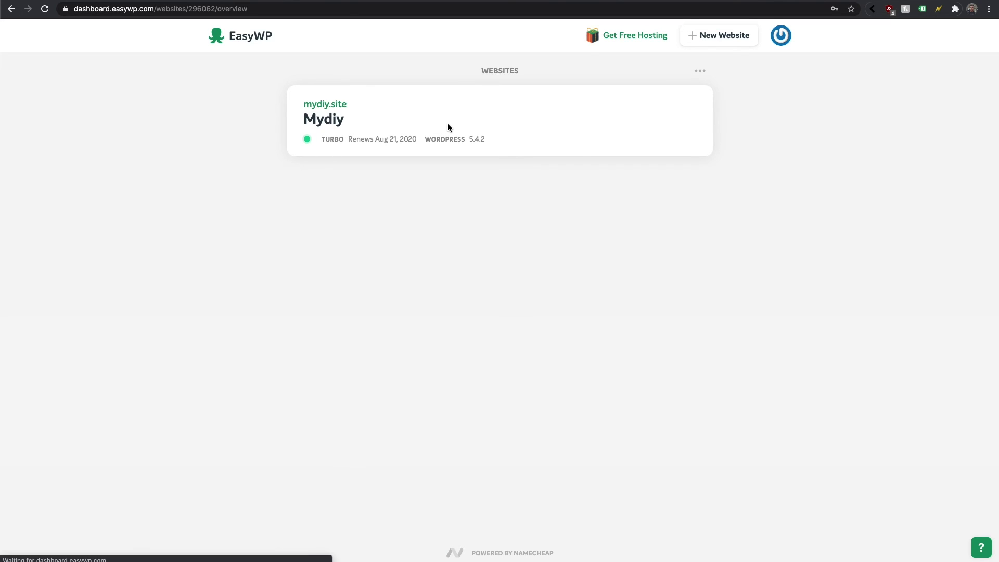
{"action": "scroll", "coordinate": [329, 431], "scroll_direction": "down", "scroll_amount": 1}
{"action": "triple_click", "coordinate": [352, 406]}
{"action": "left_click", "coordinate": [367, 405]}
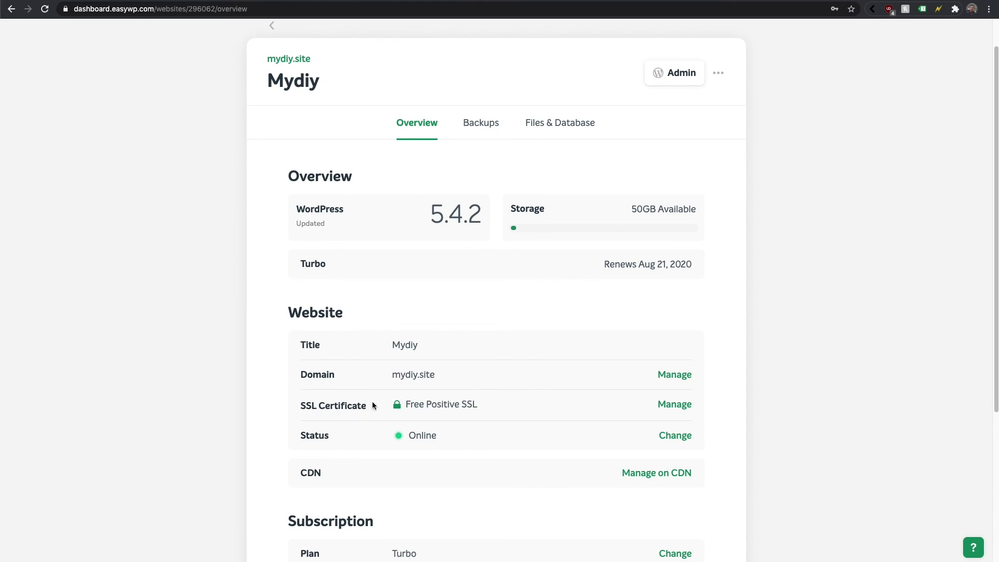
{"action": "left_click_drag", "start_coordinate": [409, 407], "coordinate": [457, 405]}
{"action": "left_click", "coordinate": [457, 404]}
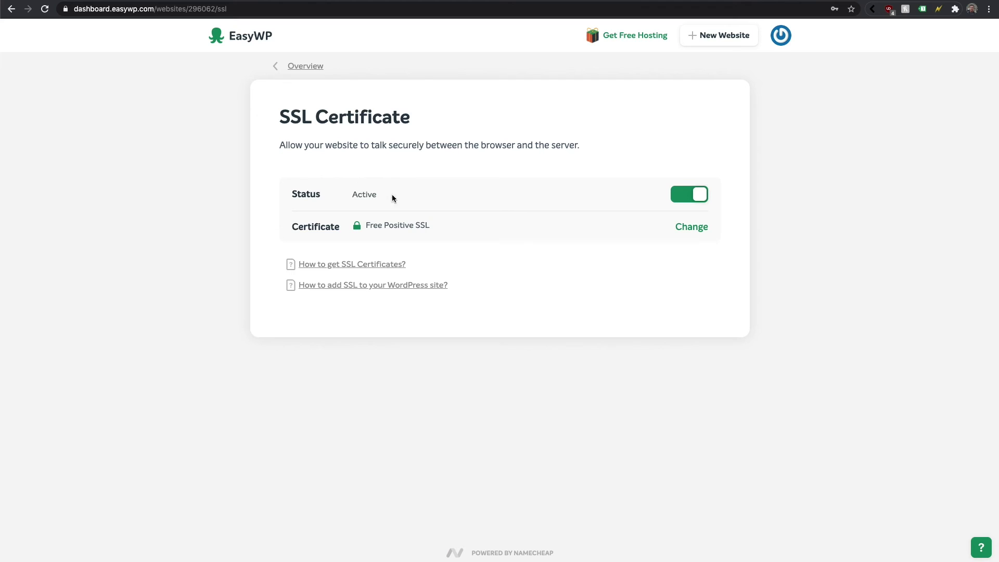
{"action": "left_click", "coordinate": [305, 67]}
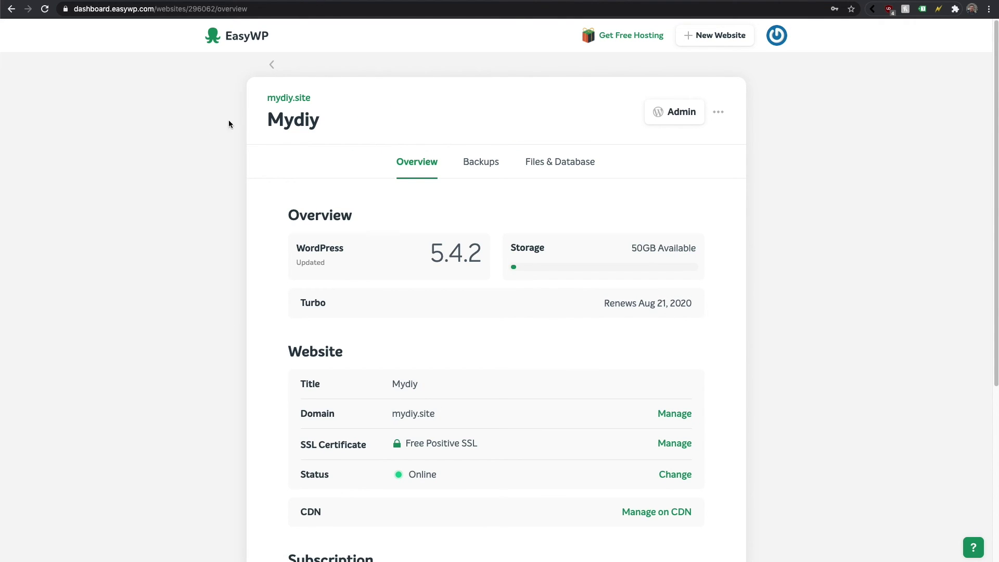
{"action": "left_click", "coordinate": [292, 99]}
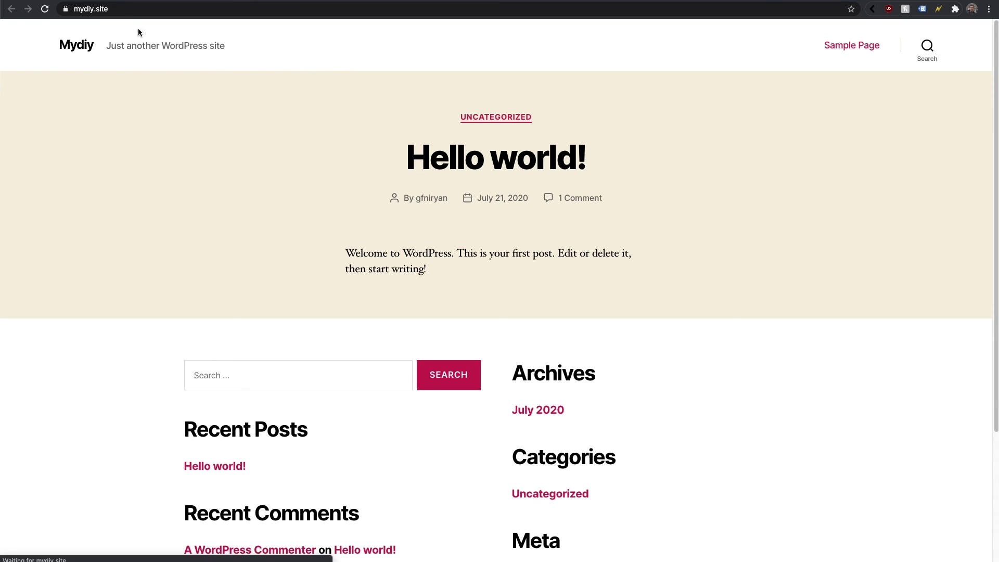
{"action": "left_click", "coordinate": [72, 10]}
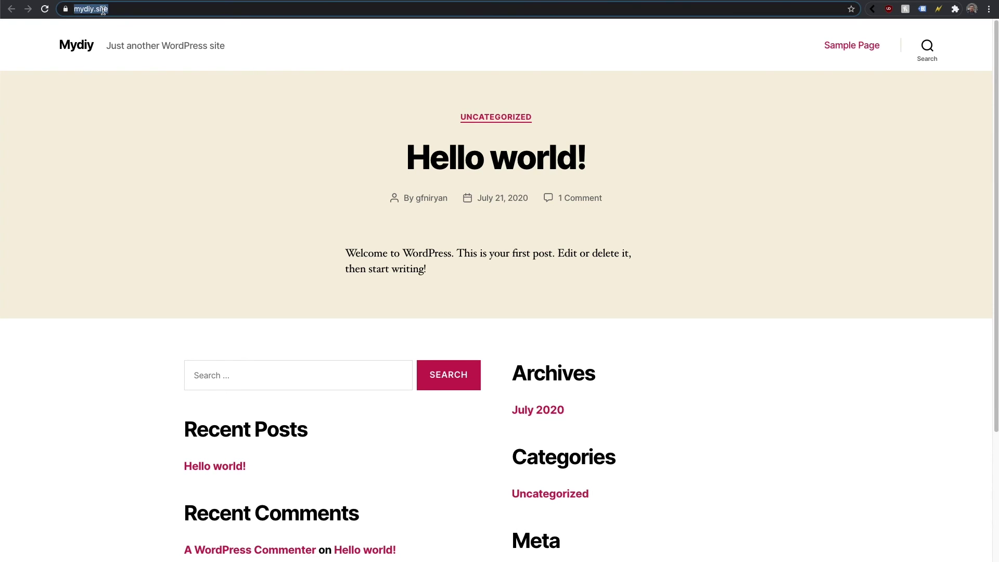
{"action": "left_click", "coordinate": [68, 9]}
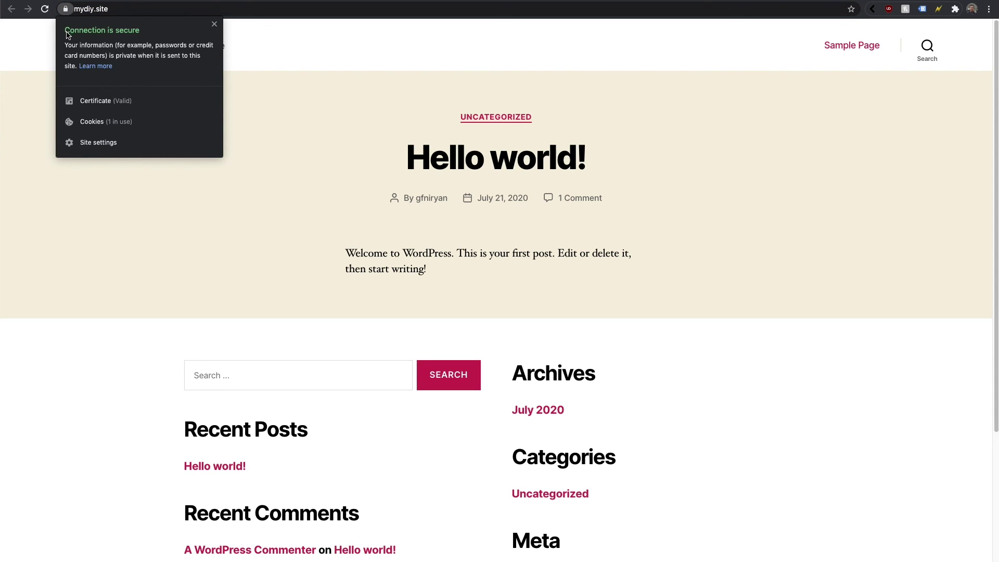
{"action": "left_click", "coordinate": [95, 15]}
{"action": "double_click", "coordinate": [83, 11]}
{"action": "left_click", "coordinate": [101, 10]}
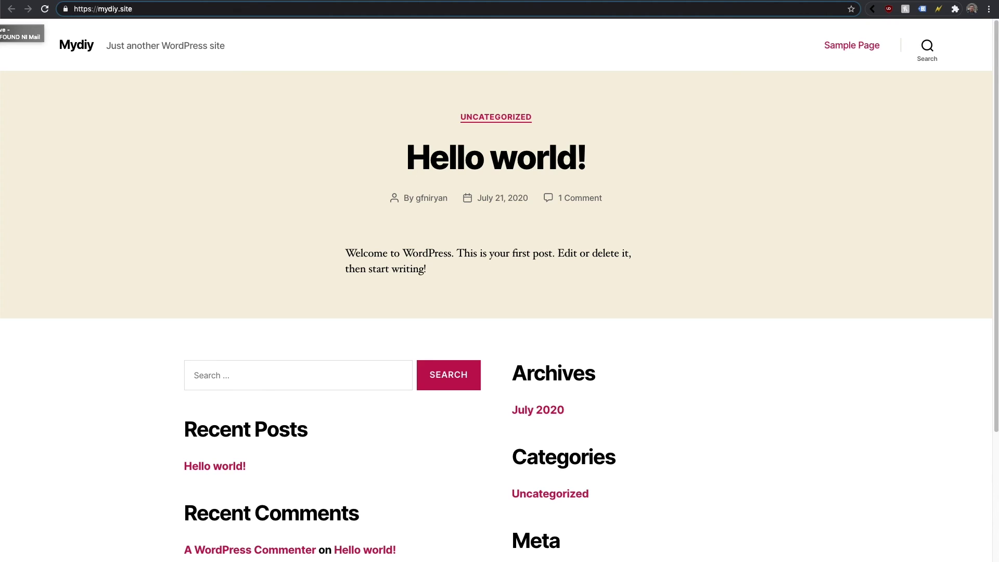
In the 'Your website is ready!' email, follow the mydiy.site/wp-admin WordPress dashboard link.
{"action": "key", "text": "super+grave"}
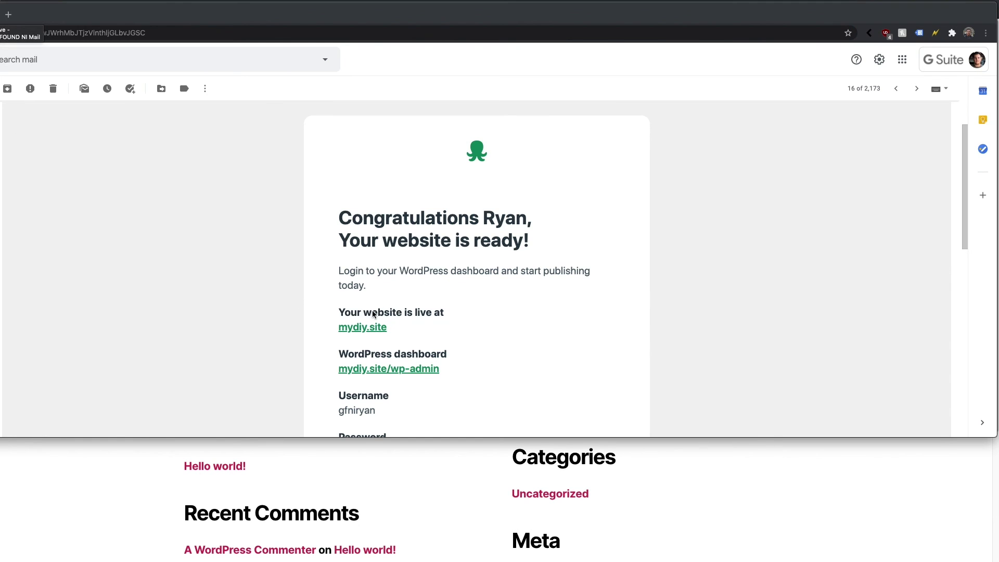
{"action": "left_click_drag", "start_coordinate": [339, 354], "coordinate": [454, 353]}
{"action": "left_click", "coordinate": [448, 356]}
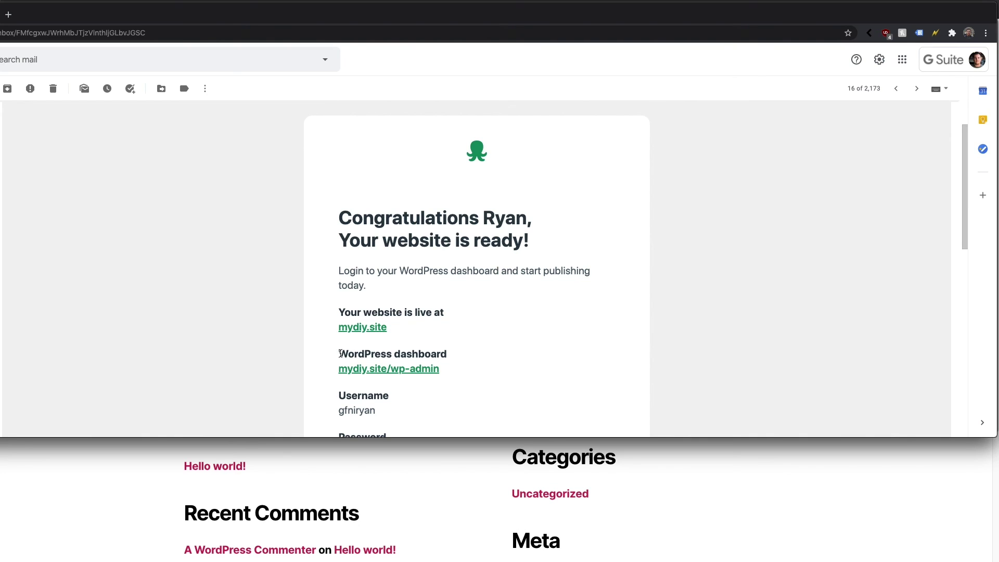
{"action": "left_click_drag", "start_coordinate": [345, 354], "coordinate": [378, 352]}
{"action": "left_click", "coordinate": [414, 354]}
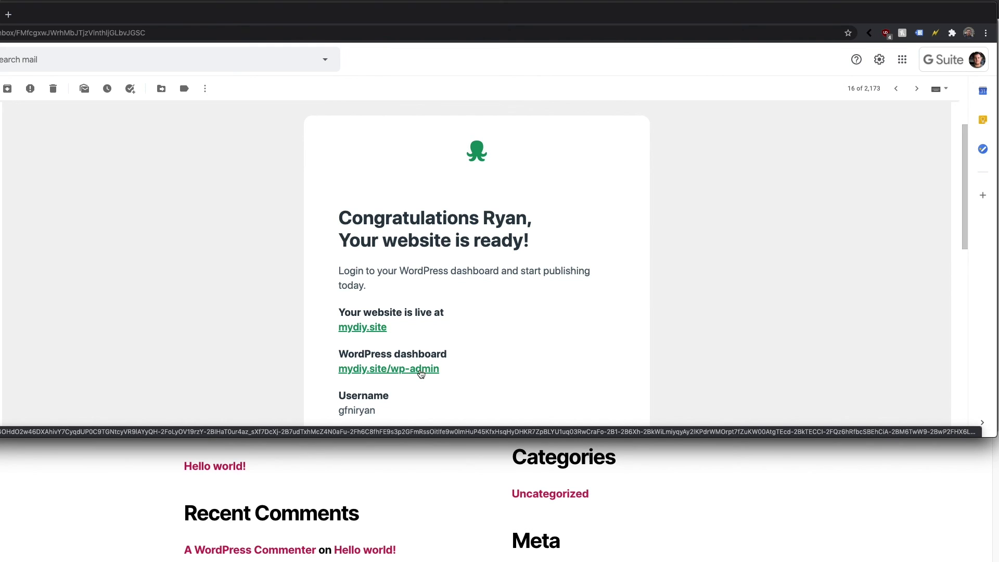
{"action": "left_click", "coordinate": [421, 373]}
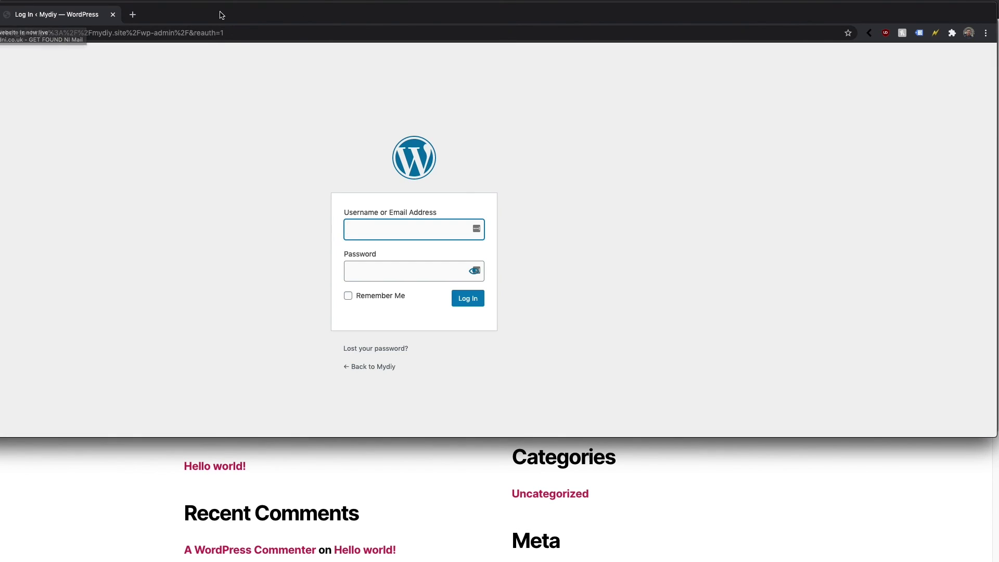
Sign in to the Mydiy WordPress admin and decline the browser and LastPass password-saving prompts.
{"action": "left_click_drag", "start_coordinate": [240, 15], "coordinate": [0, 177]}
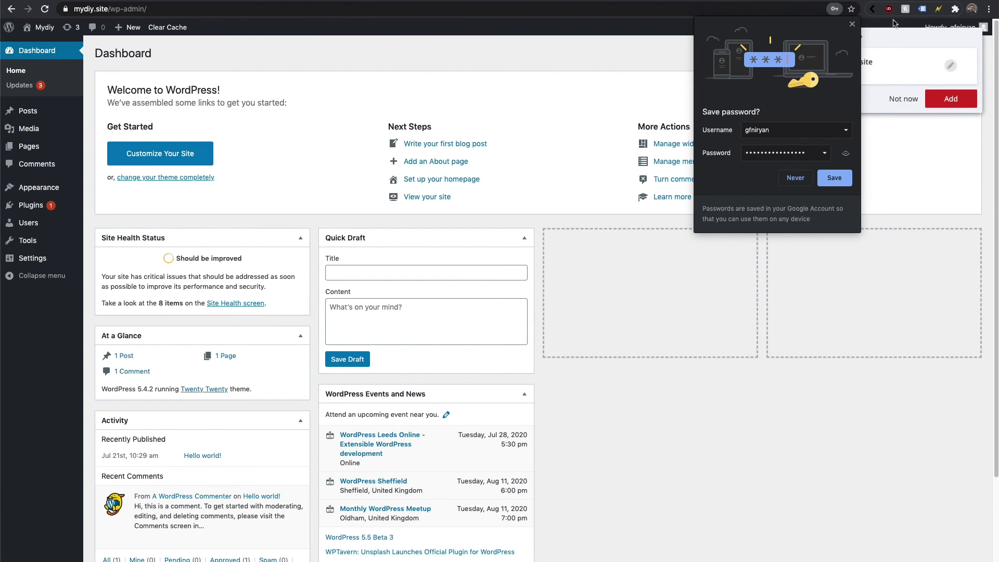
{"action": "left_click", "coordinate": [873, 49]}
{"action": "left_click", "coordinate": [904, 100]}
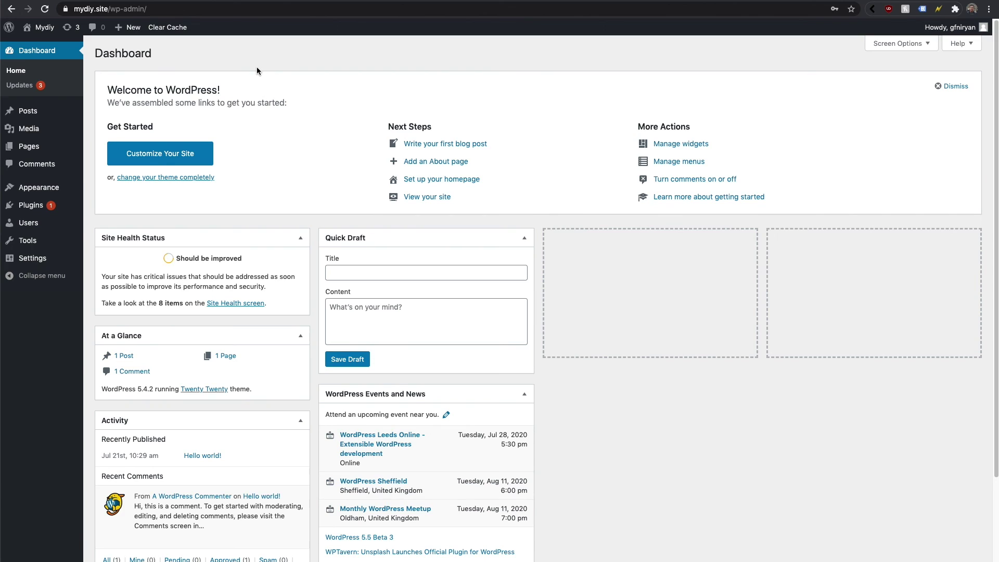
Dismiss the Welcome panel and hide Site Health Status, At a Glance, Activity, Quick Draft and Events boxes.
{"action": "left_click", "coordinate": [956, 86]}
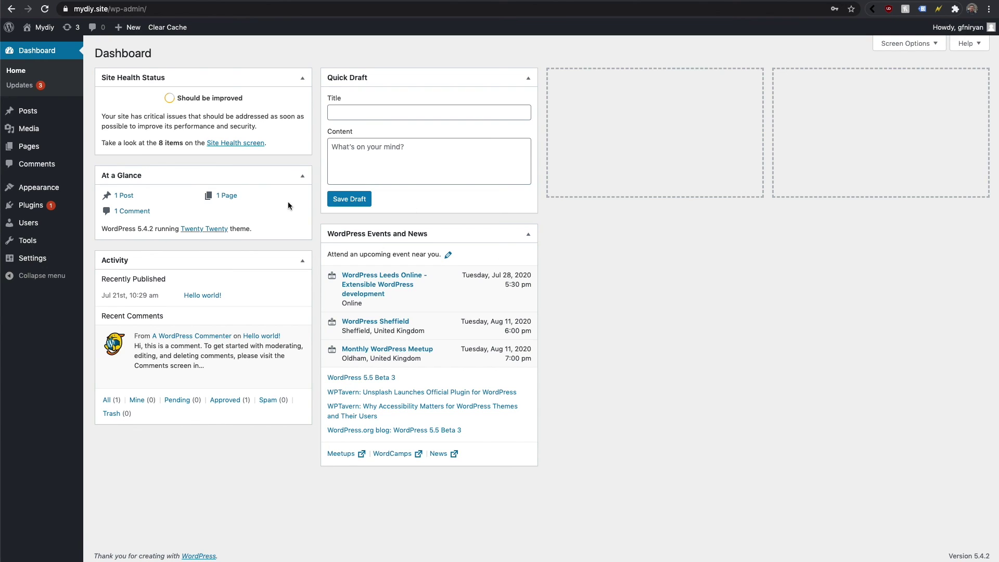
{"action": "left_click", "coordinate": [905, 44]}
{"action": "left_click", "coordinate": [109, 65]}
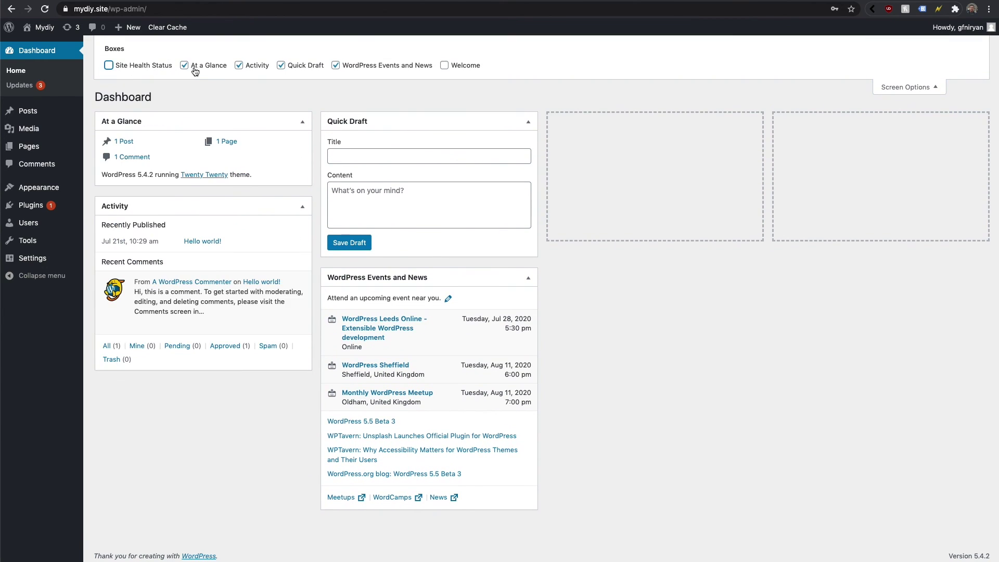
{"action": "left_click", "coordinate": [184, 65]}
{"action": "left_click", "coordinate": [239, 65]}
{"action": "left_click", "coordinate": [281, 65]}
{"action": "left_click", "coordinate": [336, 65]}
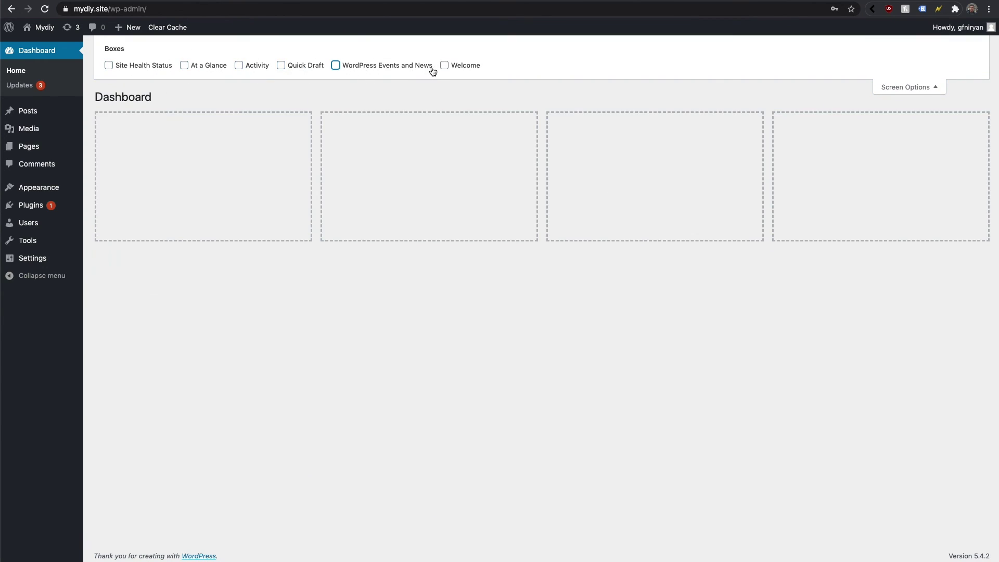
{"action": "left_click", "coordinate": [935, 87]}
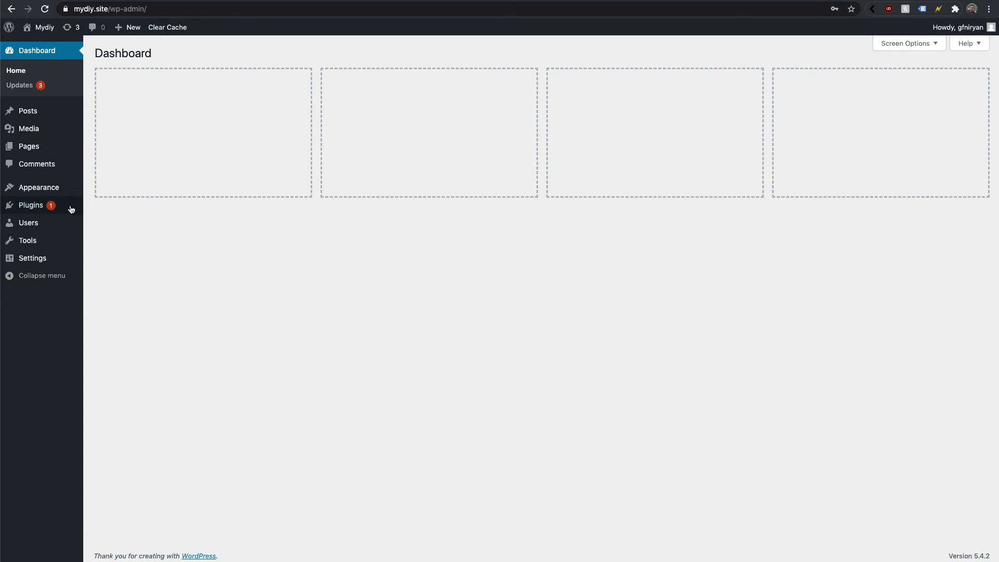